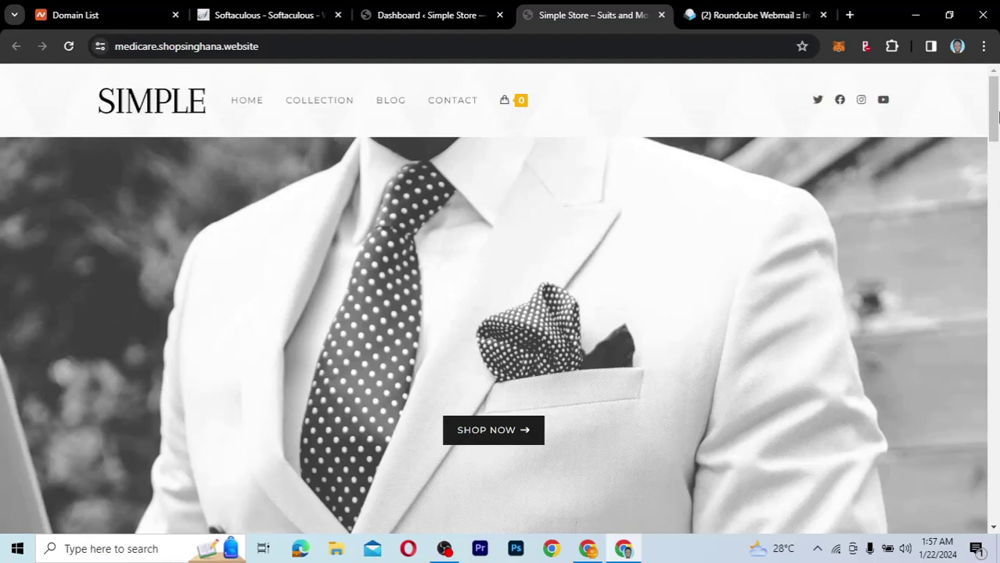
Look over the Simple Store home page and switch to the site's WordPress dashboard
left_click(995, 200)
left_click_drag(995, 199, 997, 84)
left_click(449, 20)
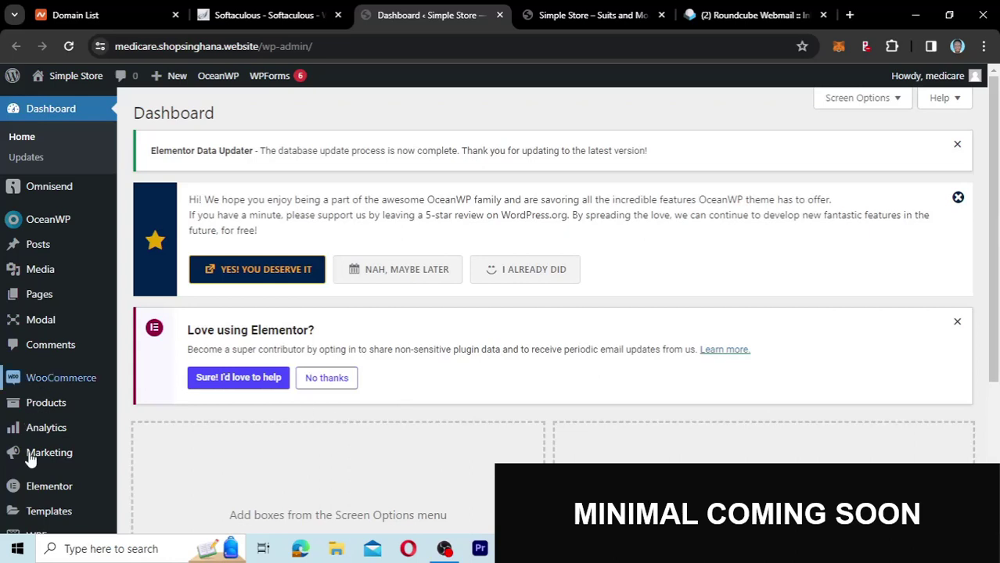
Open the page for adding a new plugin and search the plugin directory for "coming soon"
scroll(37, 465, "down", 3)
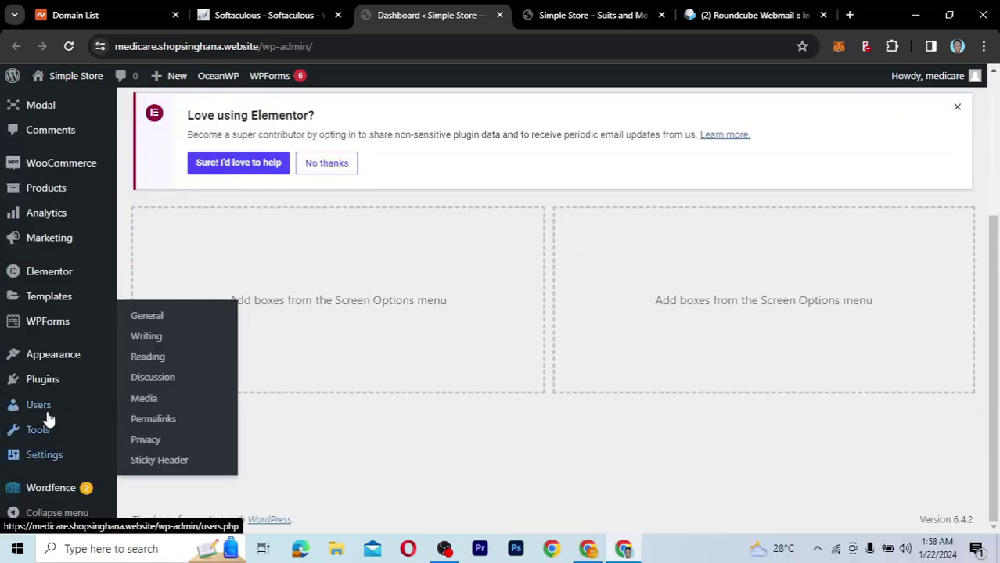
mouse_move(45, 384)
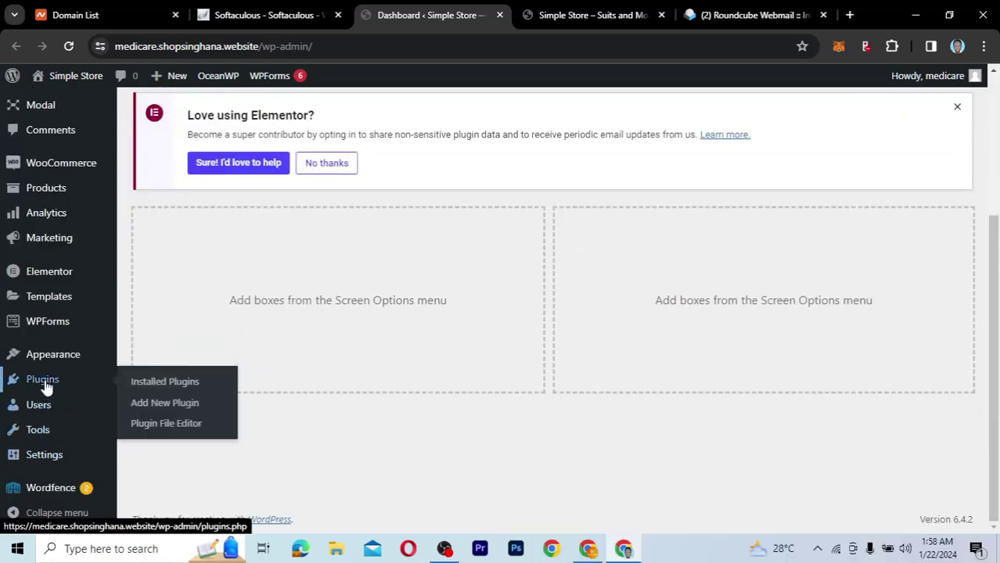
left_click(157, 405)
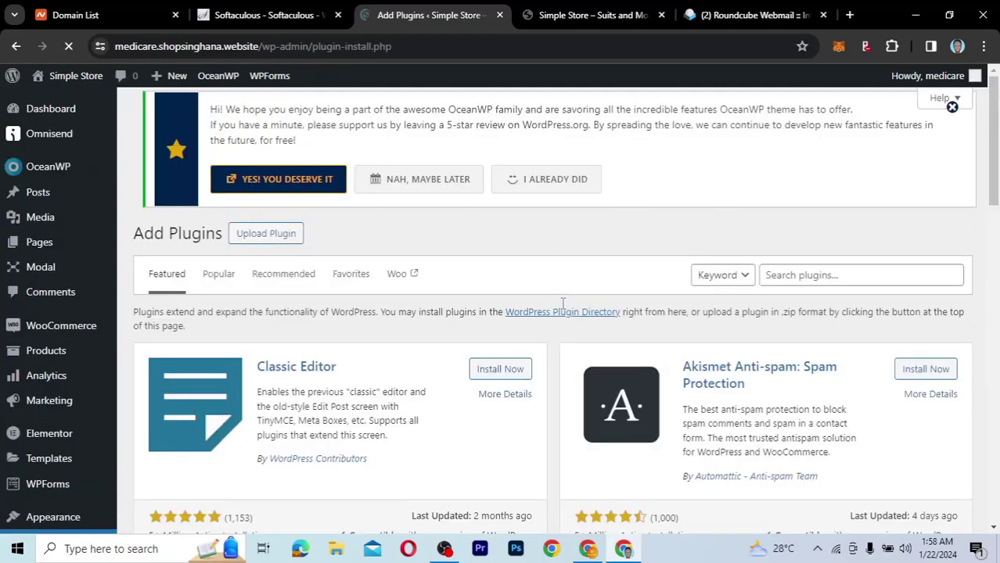
left_click(795, 274)
type("co")
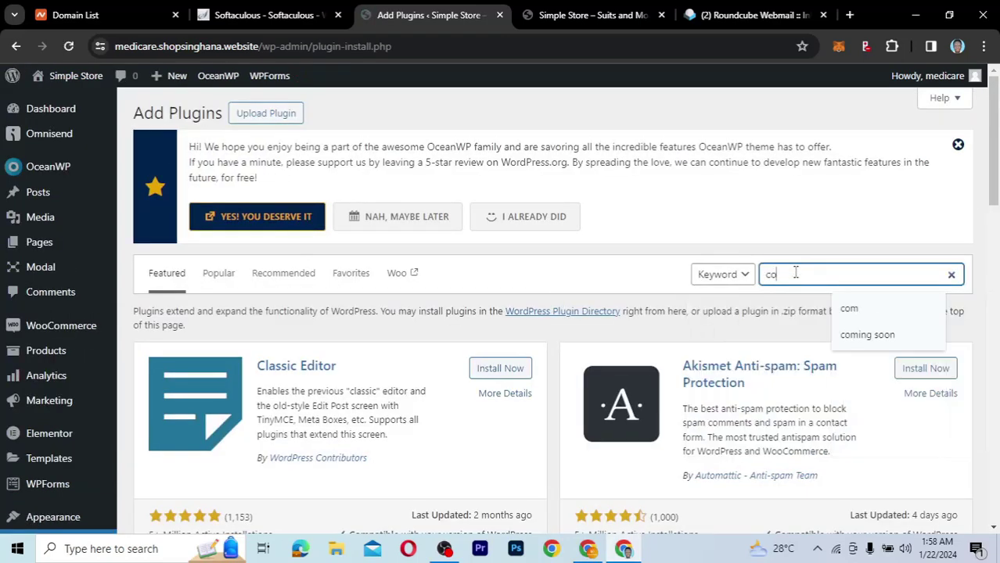
left_click(867, 335)
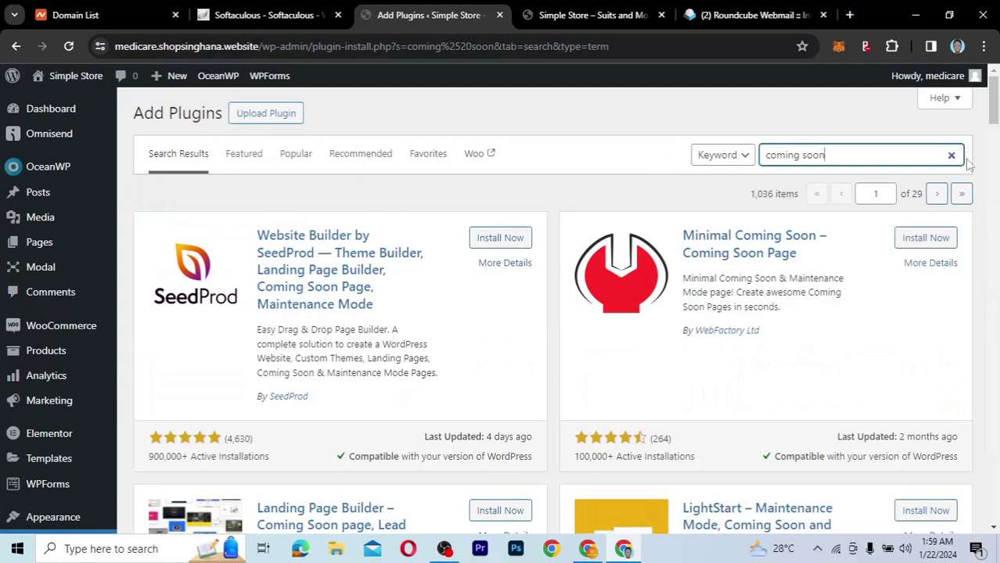
Install and activate the Minimal Coming Soon – Coming Soon Page plugin and open its settings
mouse_move(995, 114)
left_mouse_down()
mouse_move(988, 186)
mouse_move(988, 102)
left_mouse_up()
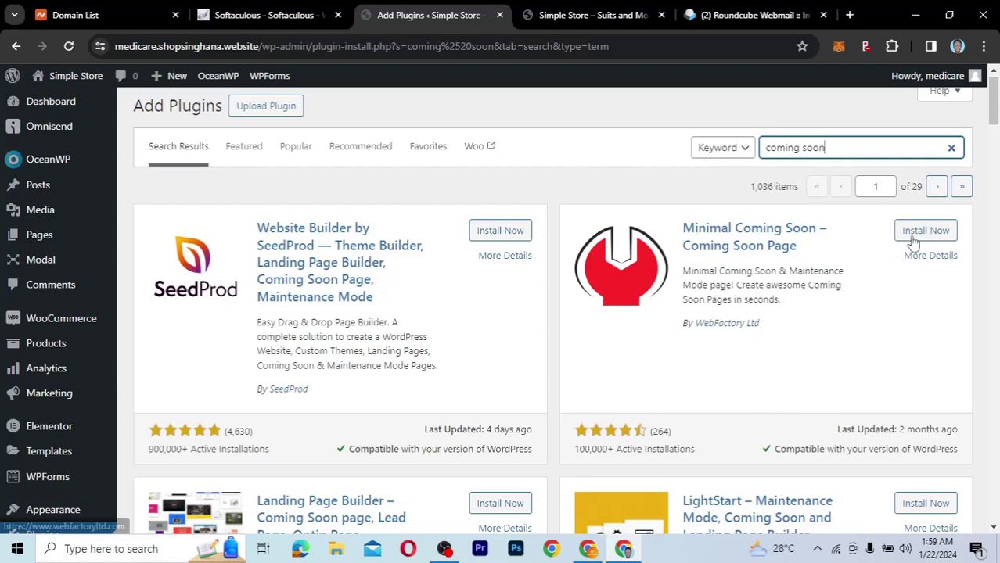
left_click(936, 230)
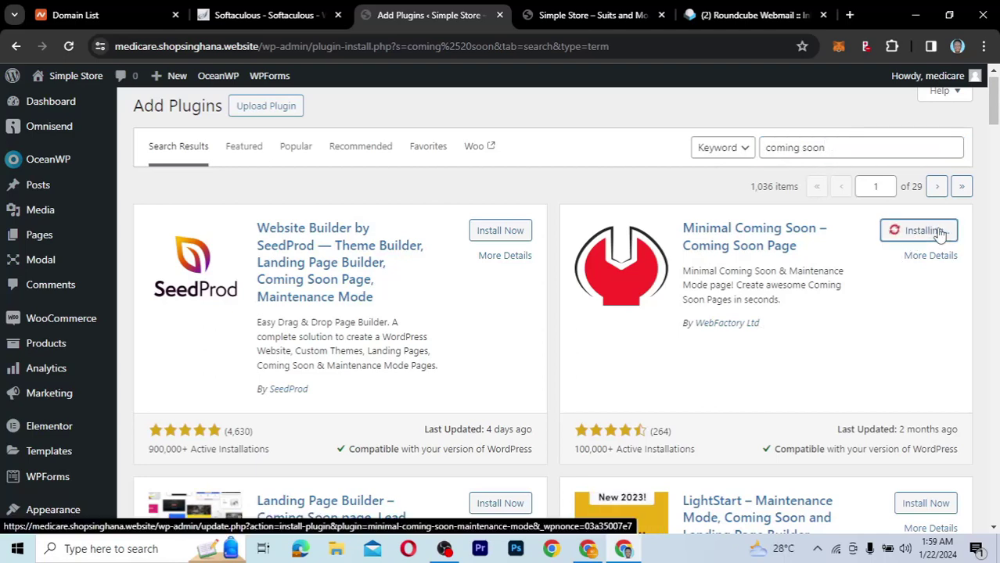
left_click(939, 234)
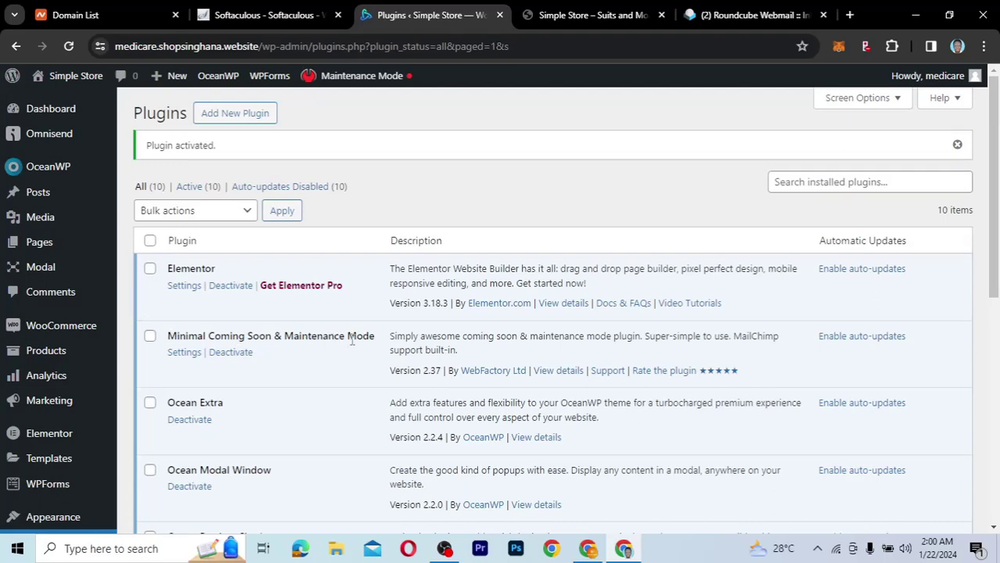
left_click(184, 353)
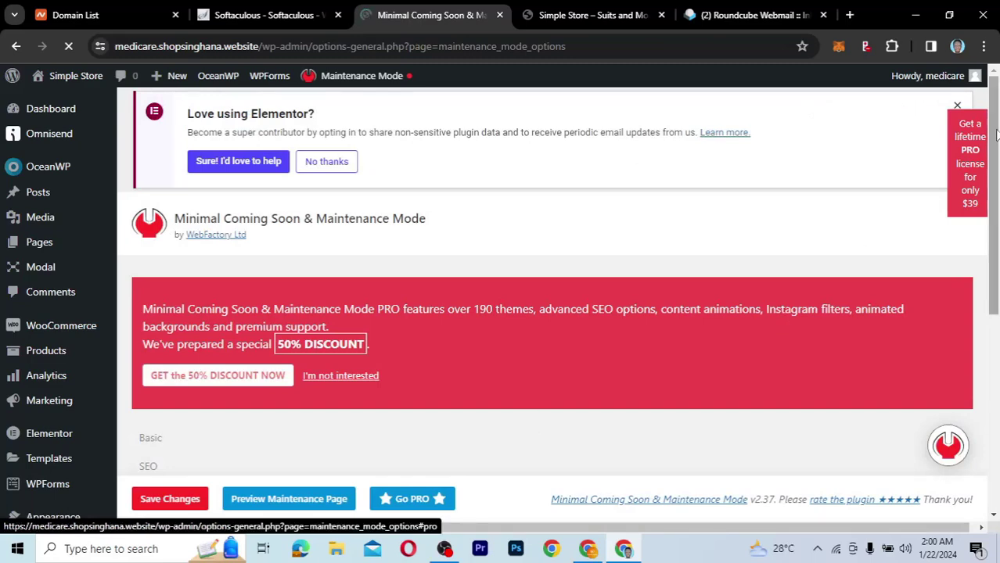
Examine the plugin's PRO license plans, their prices and the premium feature descriptions
left_click_drag(997, 125, 996, 178)
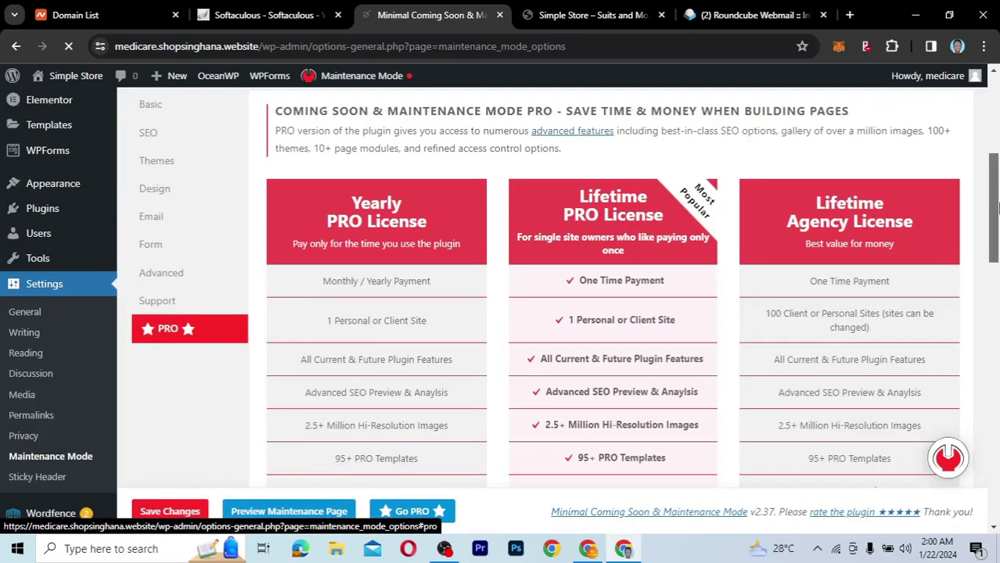
scroll(997, 178, "up", 2)
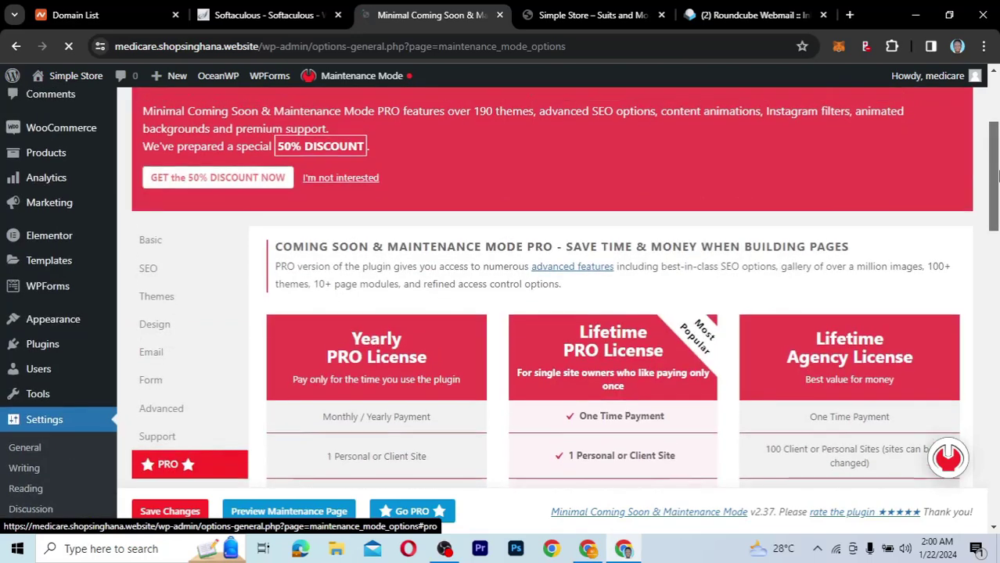
left_click_drag(997, 177, 995, 309)
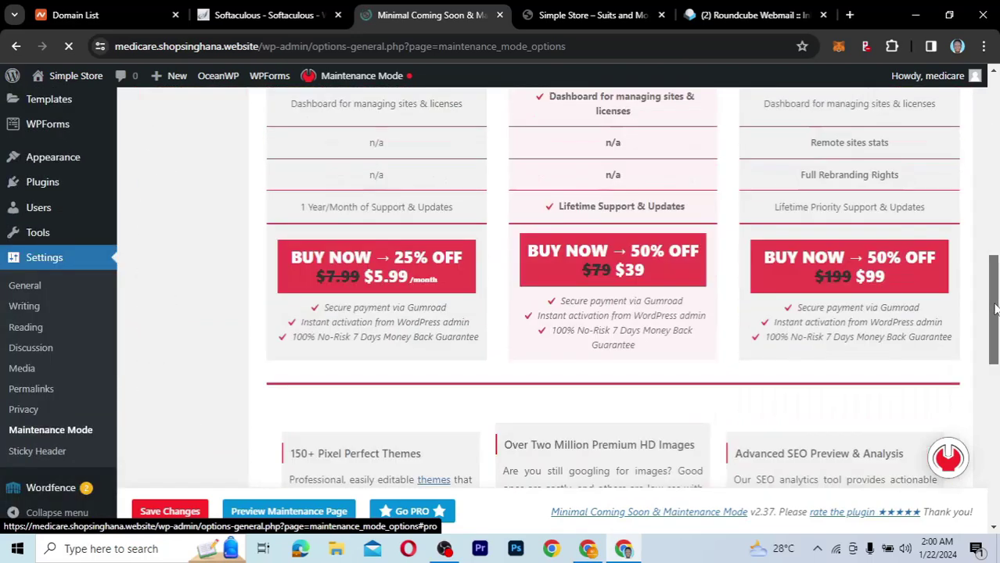
scroll(995, 309, "down", 3)
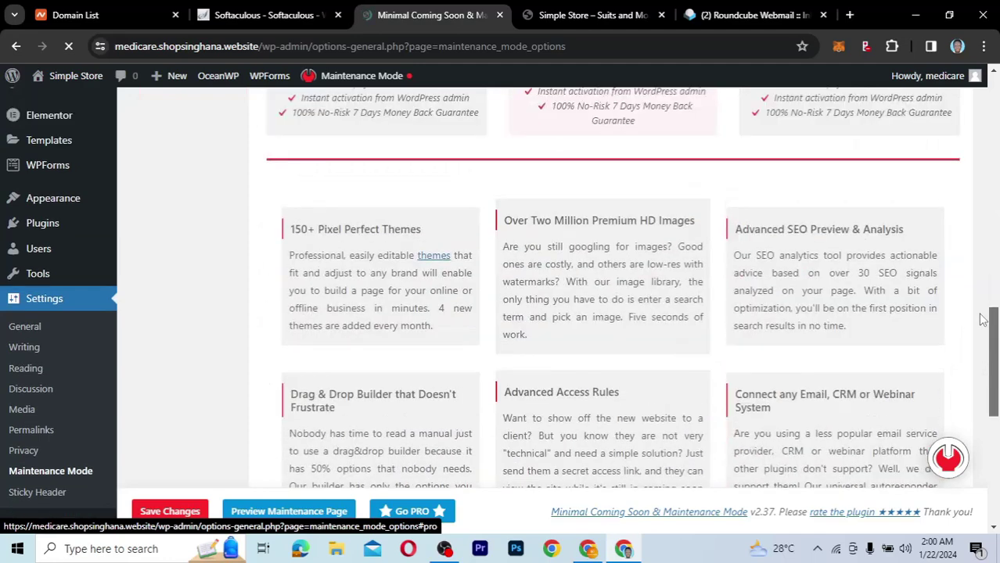
scroll(977, 271, "up", 4)
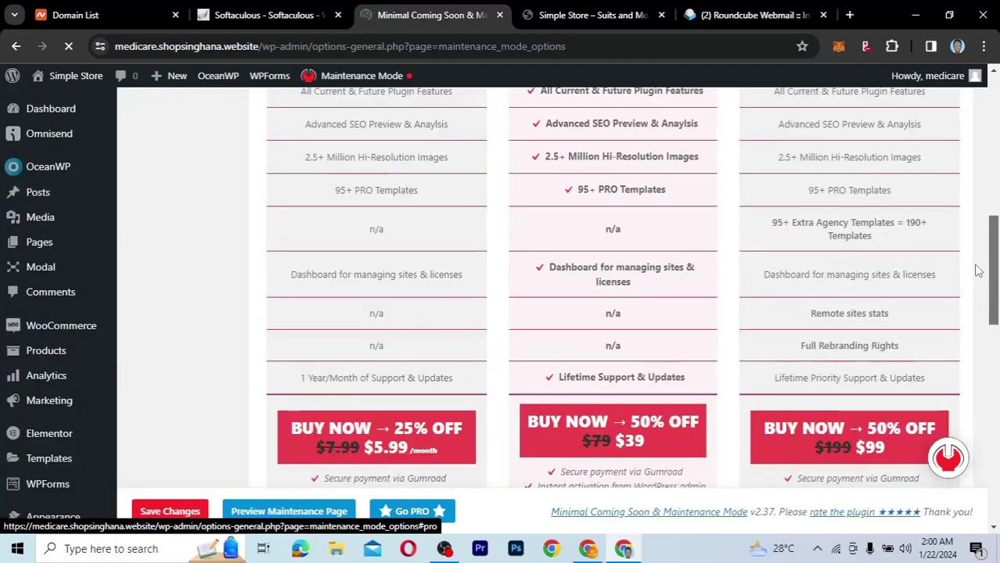
scroll(973, 217, "up", 3)
scroll(972, 197, "up", 2)
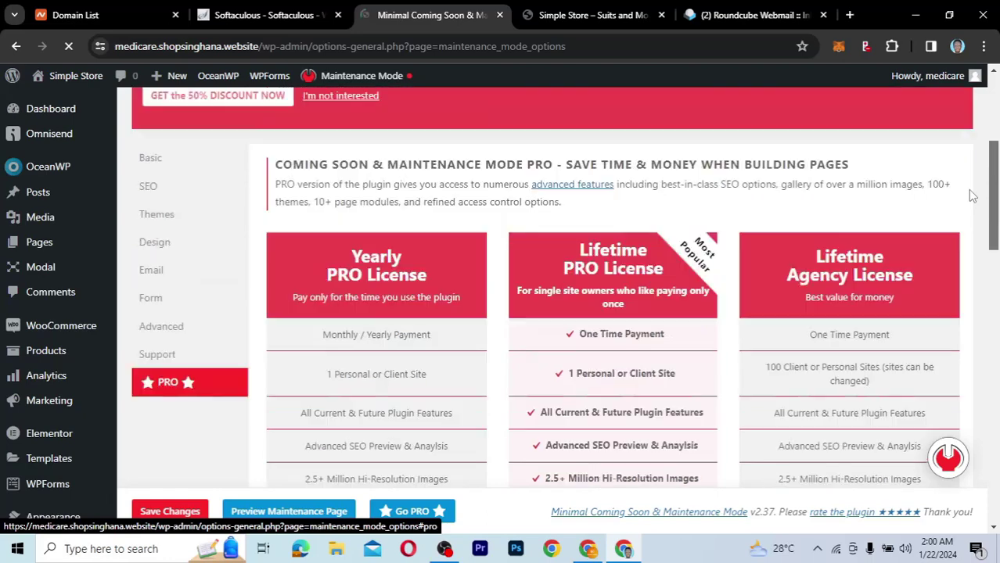
scroll(968, 180, "up", 1)
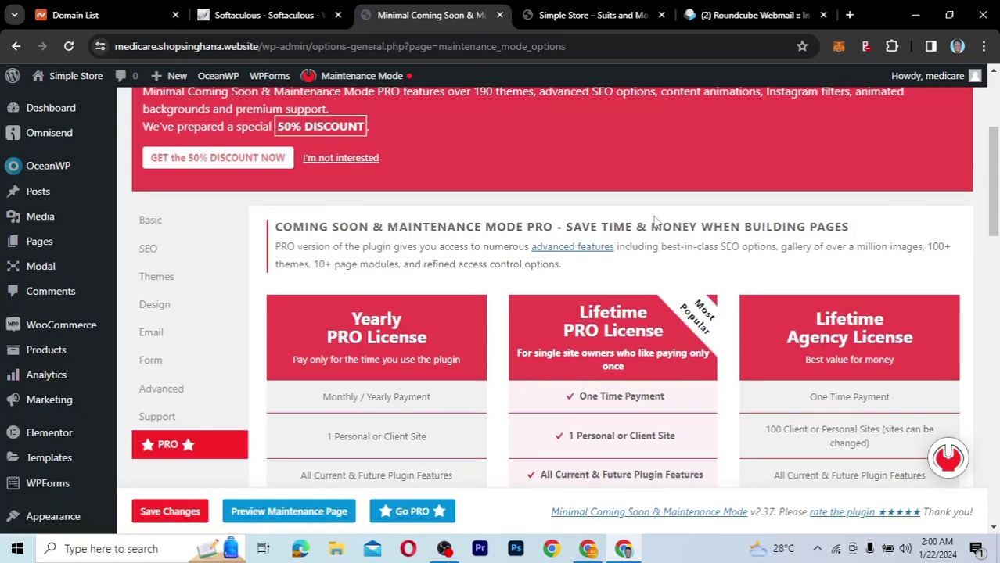
Show the plugin's Basic settings, turn maintenance mode on and dismiss the tip about enabling it
left_click(153, 220)
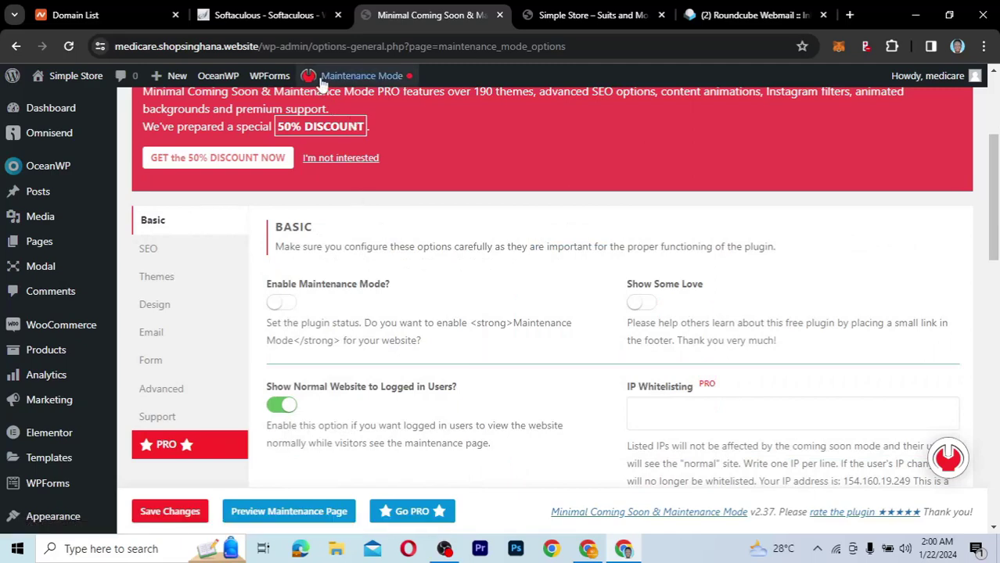
mouse_move(333, 83)
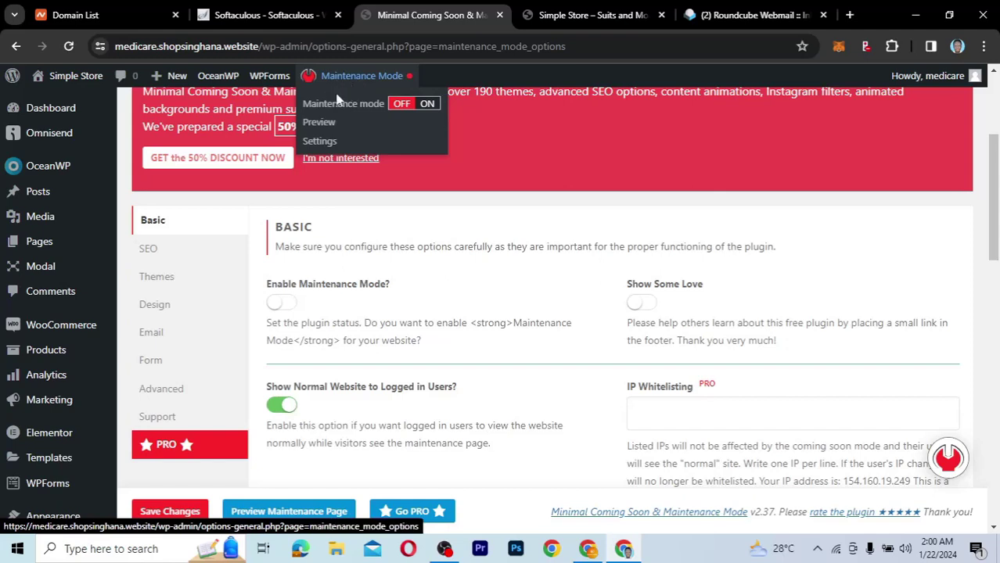
left_click(428, 106)
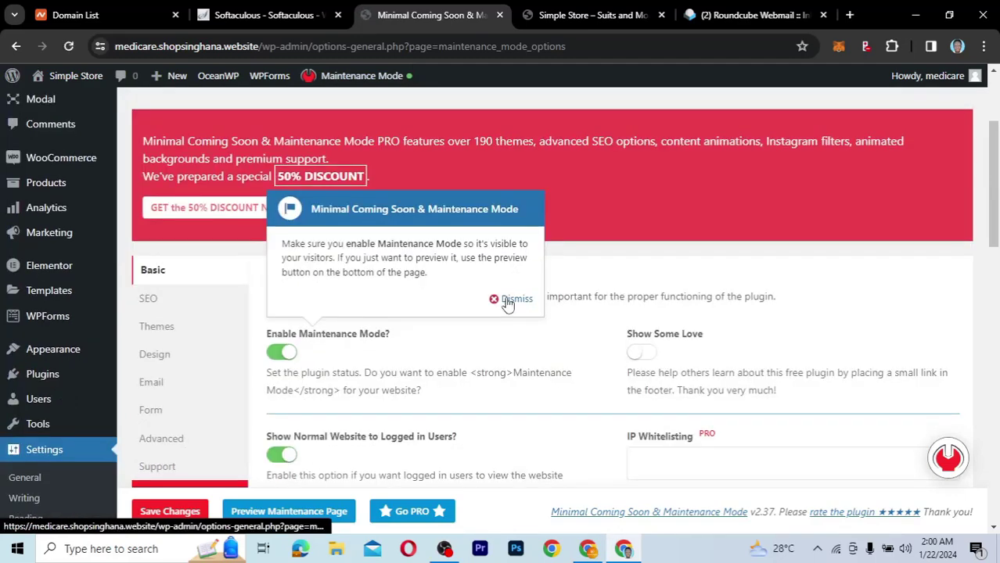
left_click(510, 299)
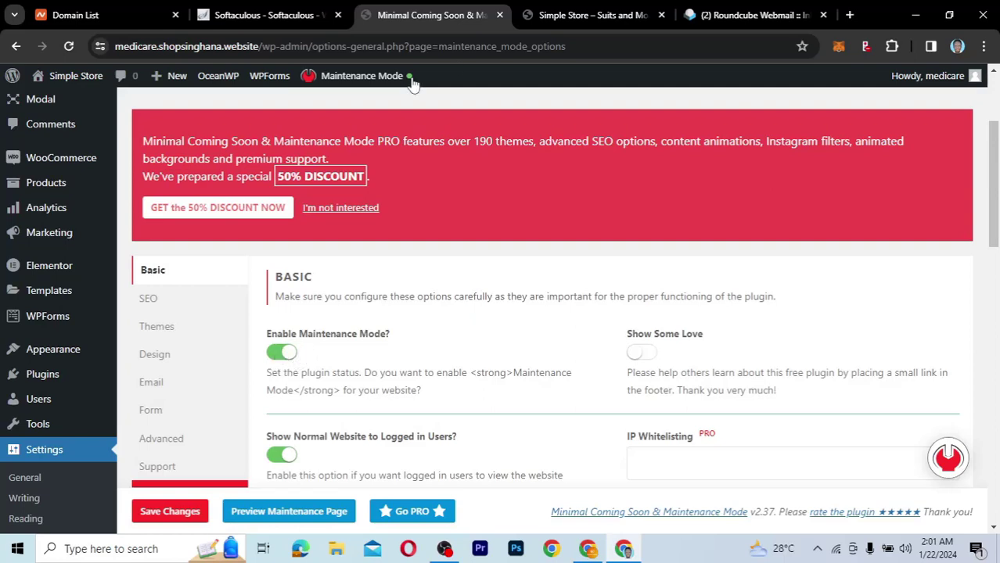
mouse_move(362, 76)
Return to the Simple Store home page and copy its web address
left_click(571, 15)
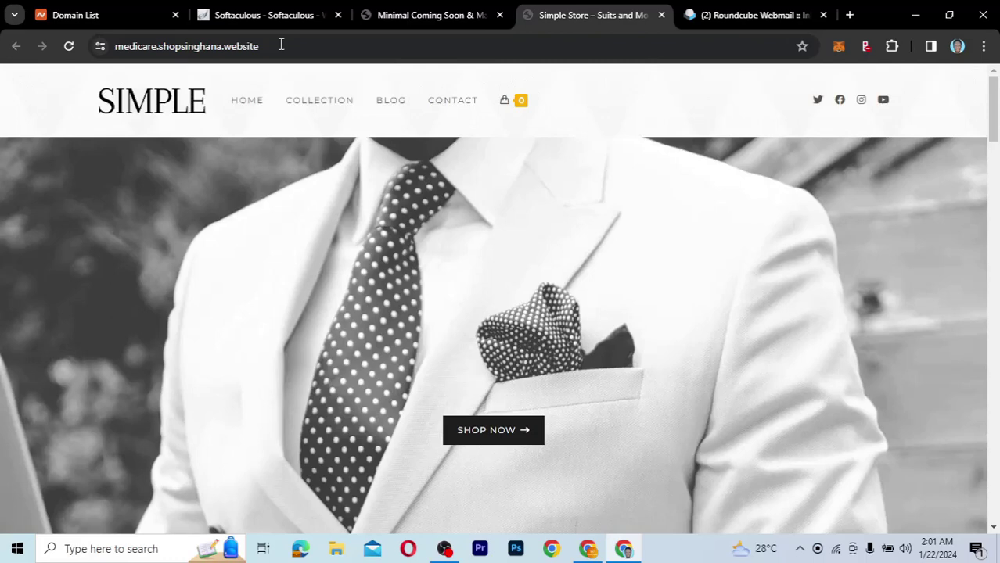
left_click(281, 45)
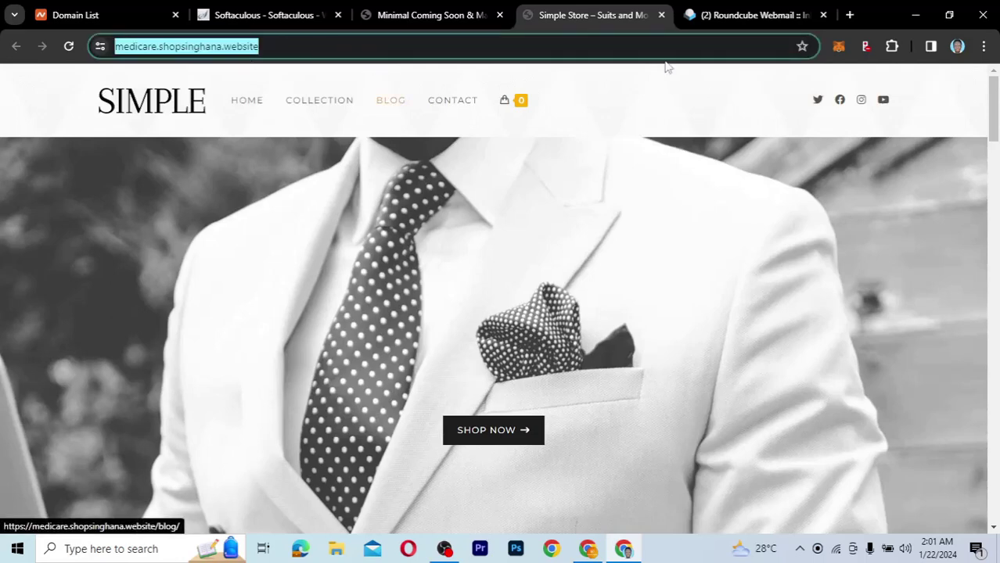
left_click(957, 47)
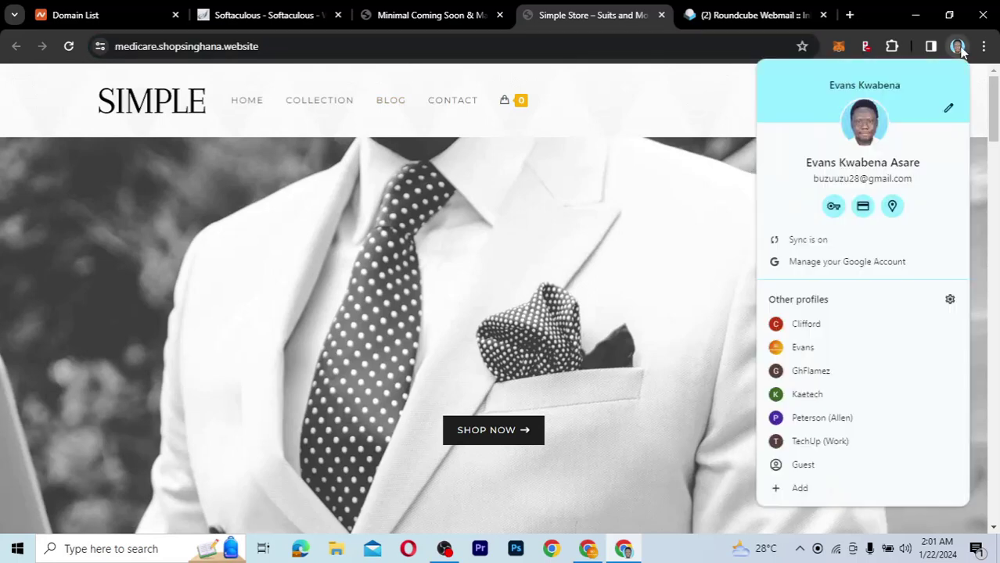
left_click(956, 46)
key("ctrl+c")
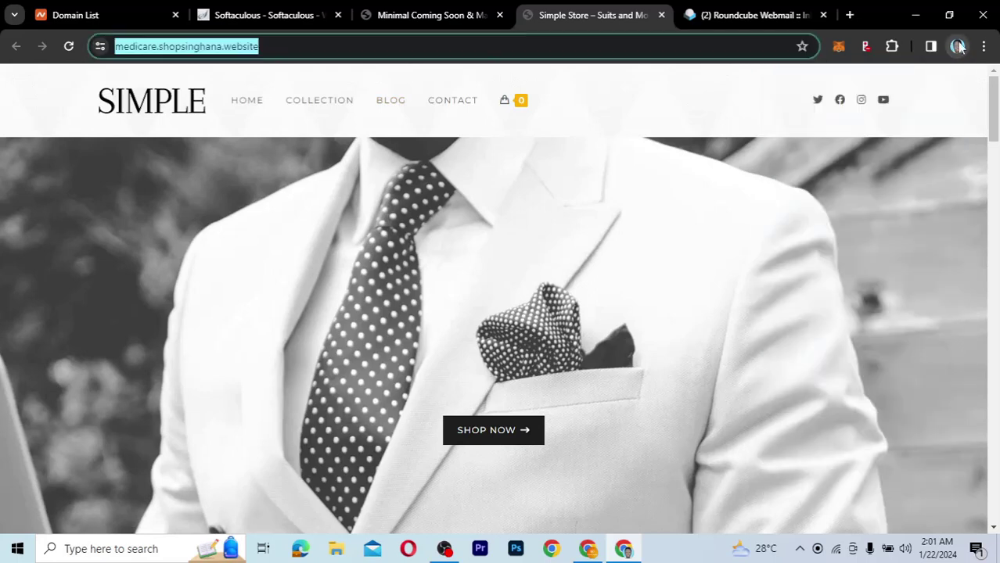
Open the copied store address in a new Incognito window to view the site as a visitor
left_click(984, 47)
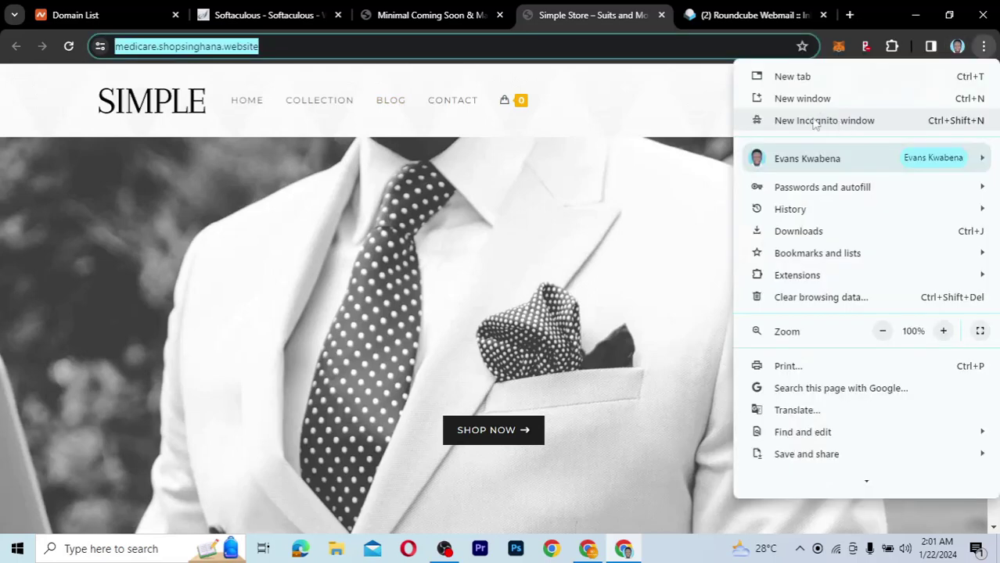
key("Escape")
key("ctrl+shift+n")
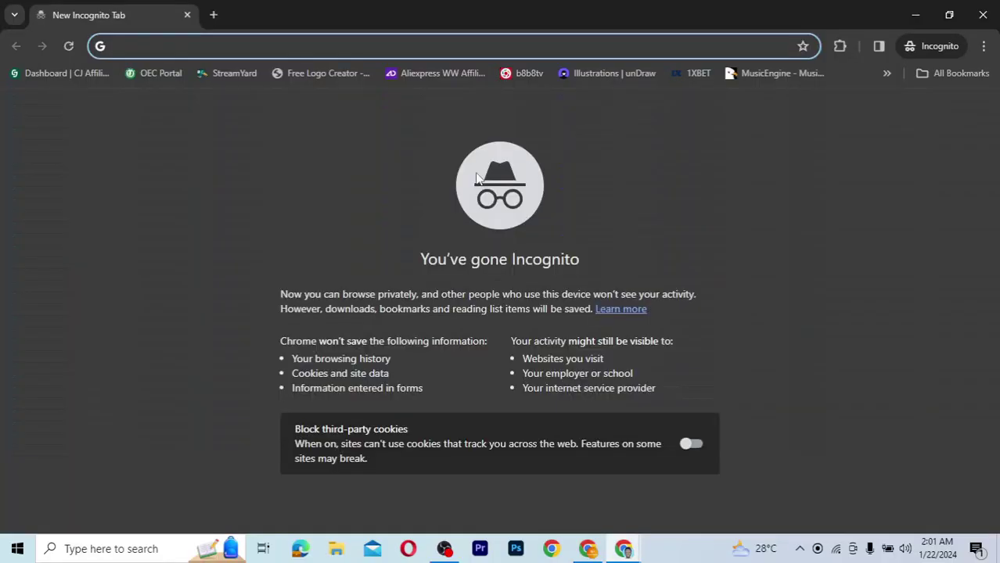
key("ctrl+v")
key("Return")
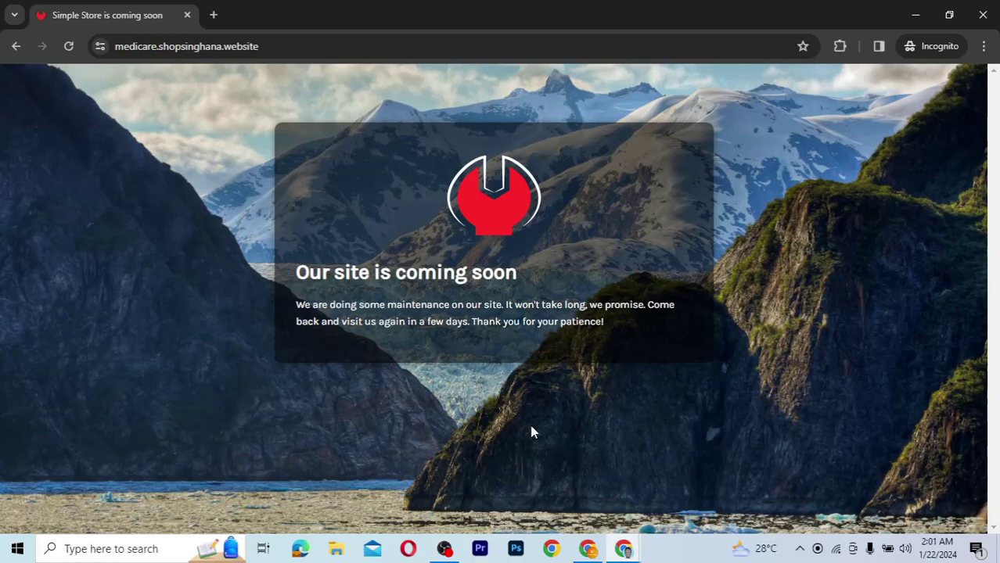
Return to the maintenance mode settings and review the Header Text and Content fields in the Basic section
mouse_move(620, 554)
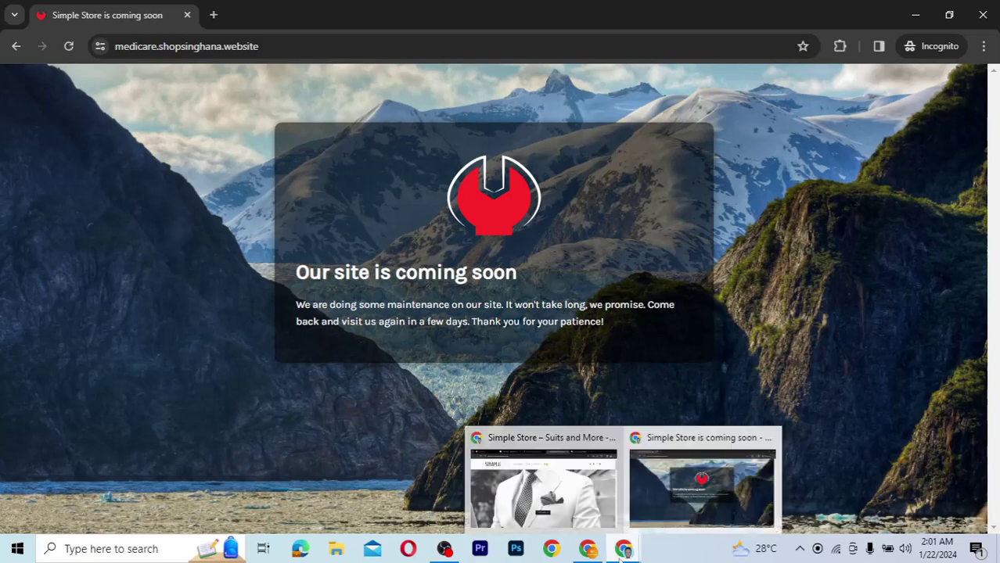
left_click(543, 485)
left_click(402, 21)
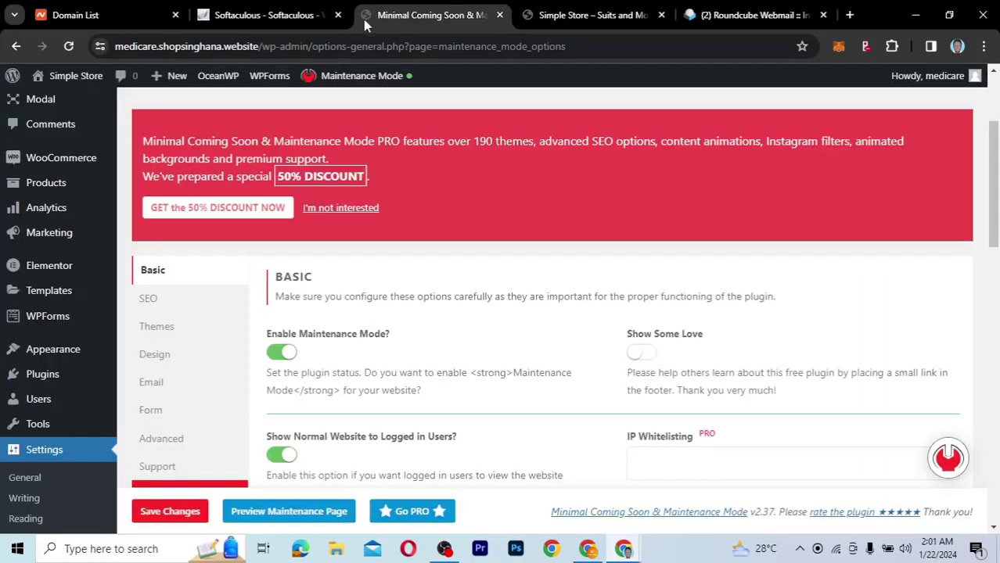
scroll(466, 321, "down", 2)
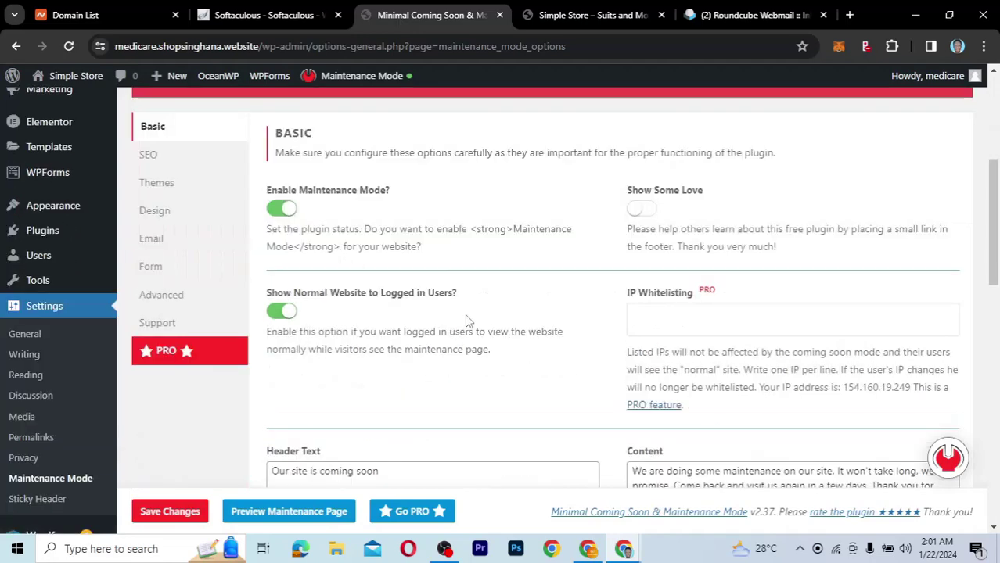
scroll(466, 319, "down", 3)
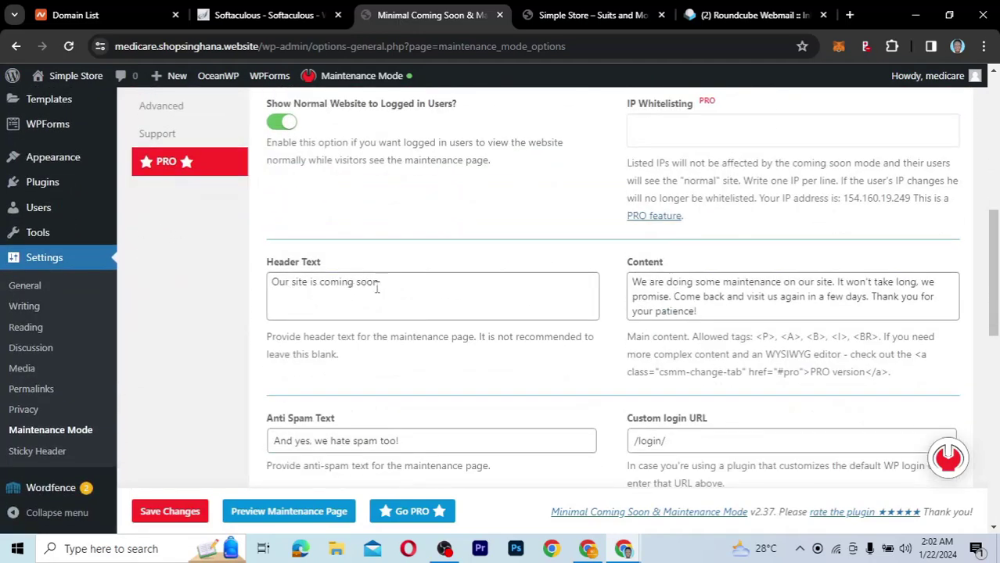
left_click_drag(392, 285, 245, 294)
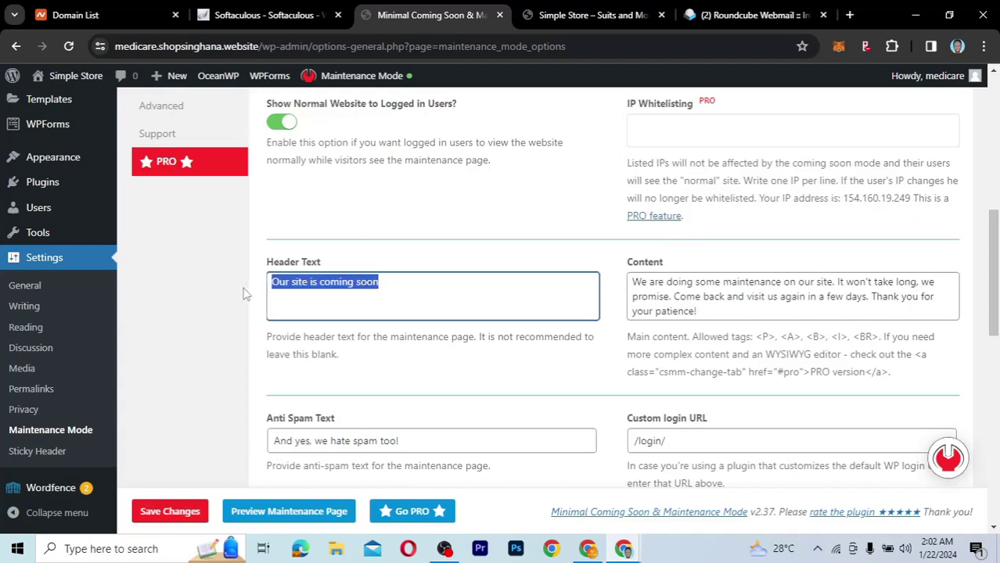
left_click(389, 284)
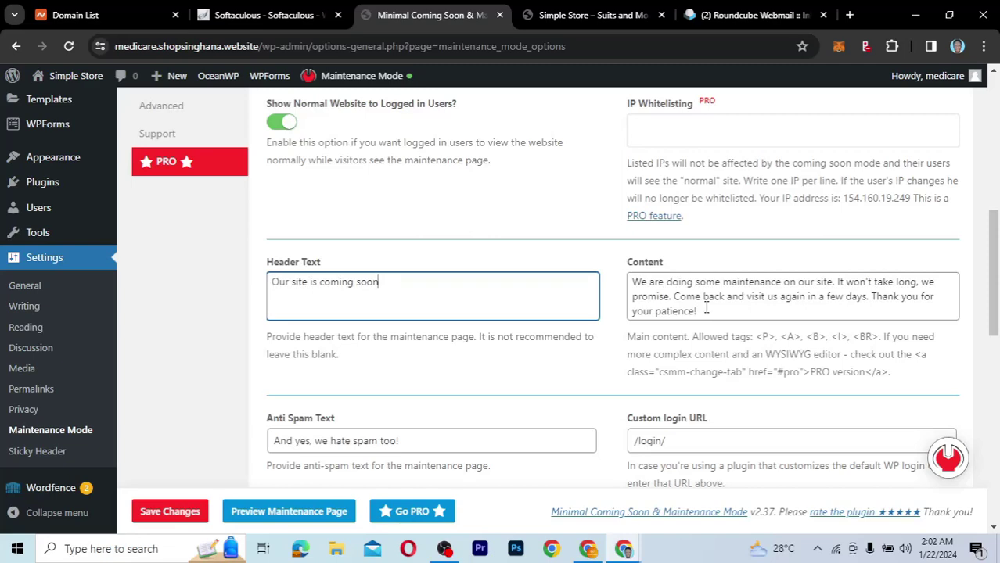
View the content paragraph on the live coming-soon page in the Incognito window and return to the maintenance mode settings
mouse_move(625, 550)
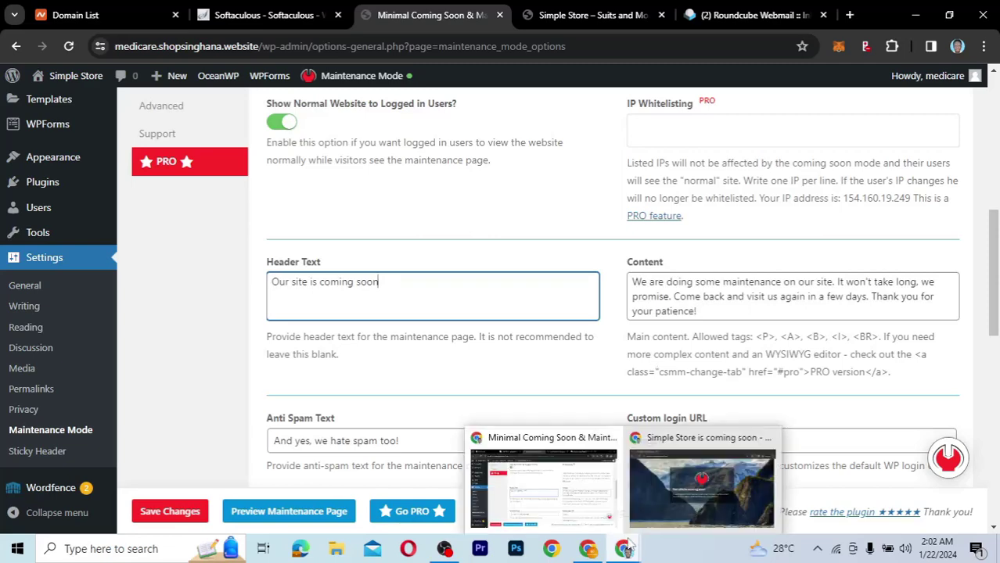
left_click(708, 458)
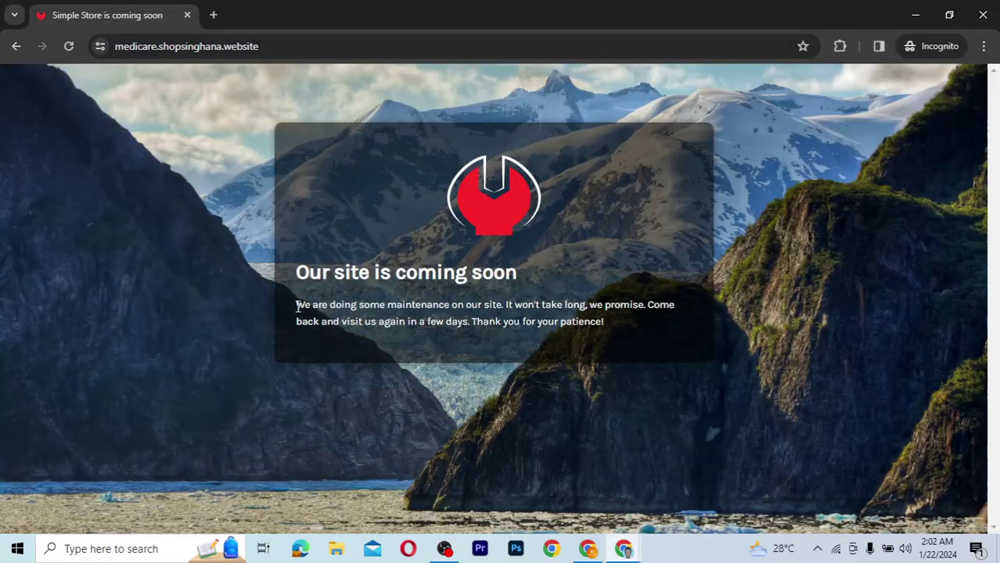
left_click_drag(297, 305, 592, 345)
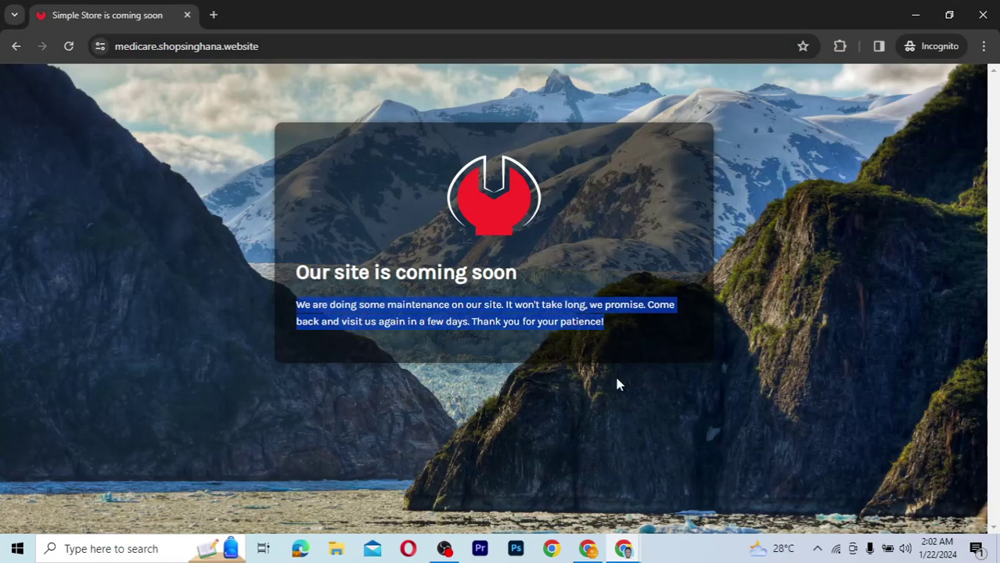
mouse_move(624, 550)
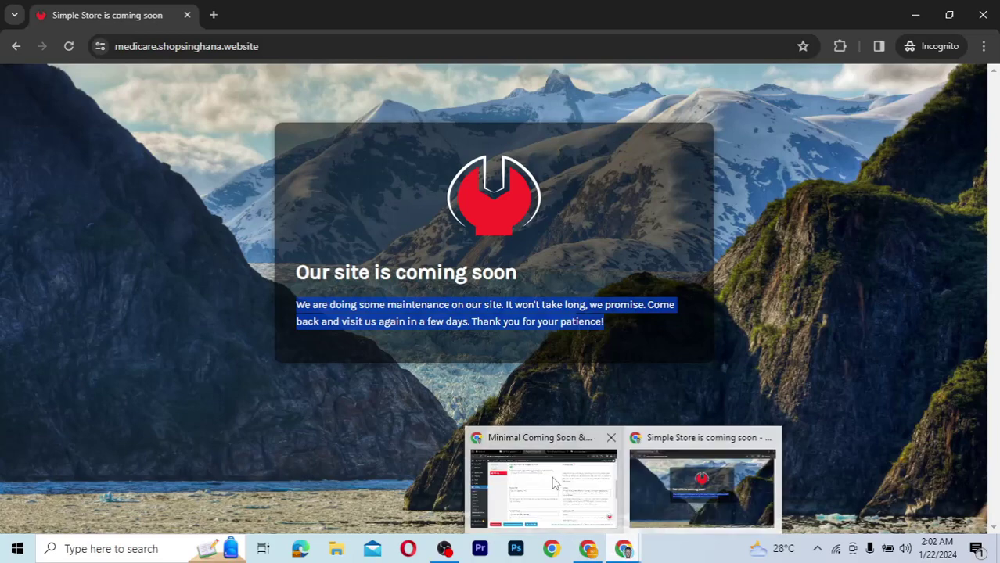
left_click(544, 485)
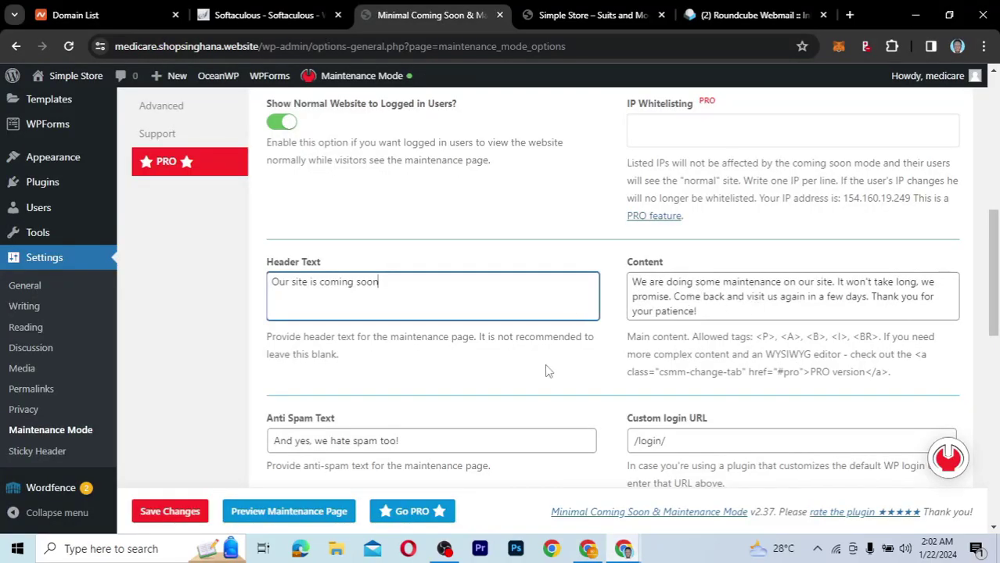
Open the Logo module for editing from the page layout under Arrange Elements in the Basic settings
scroll(547, 371, "down", 2)
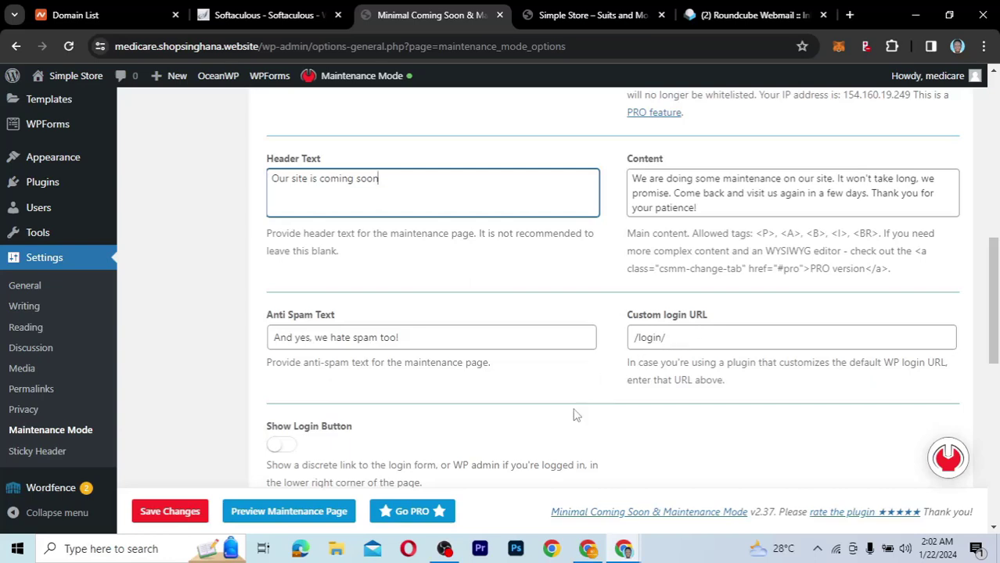
scroll(576, 415, "down", 1)
scroll(575, 415, "down", 1)
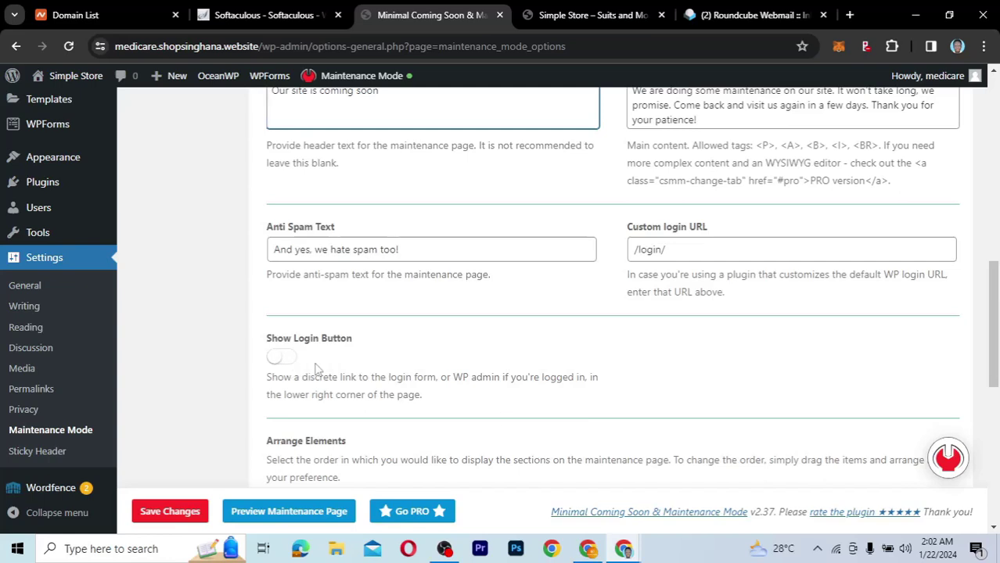
scroll(496, 413, "down", 2)
scroll(496, 415, "down", 2)
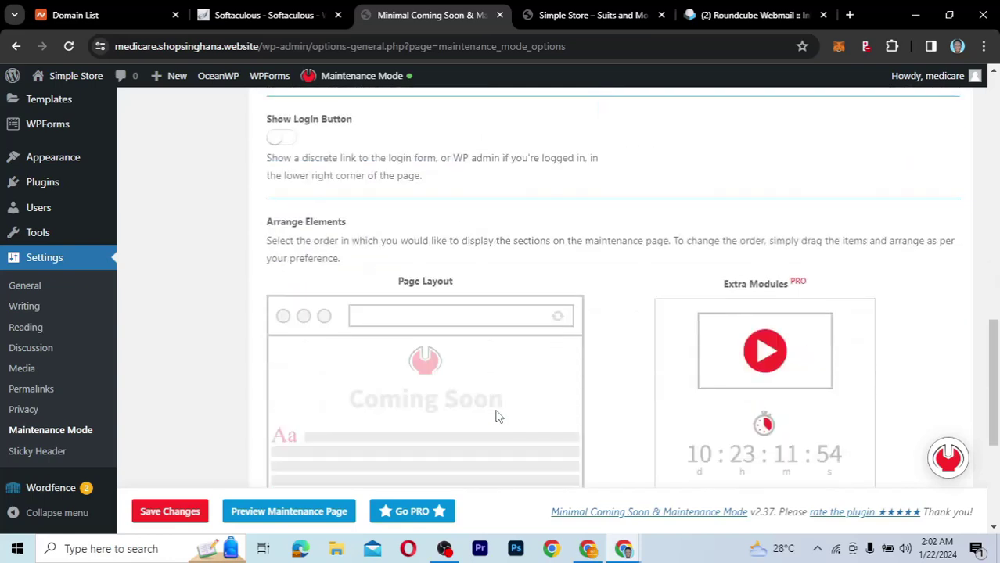
mouse_move(425, 230)
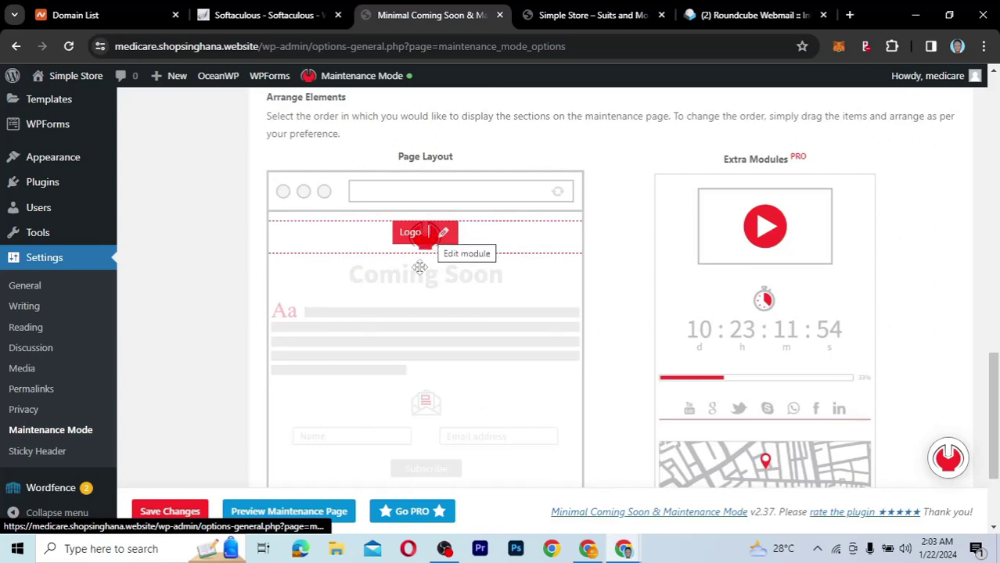
mouse_move(384, 332)
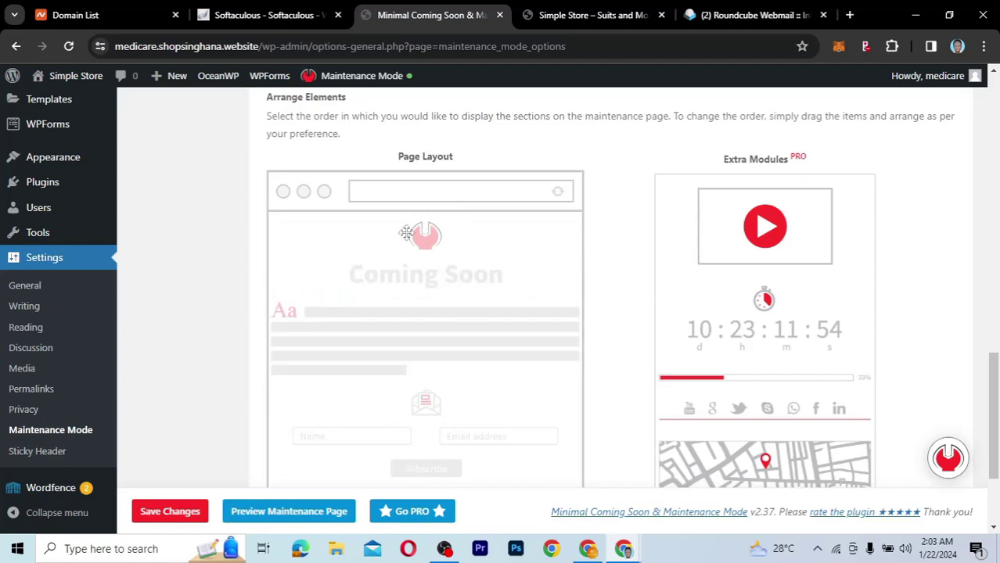
mouse_move(467, 243)
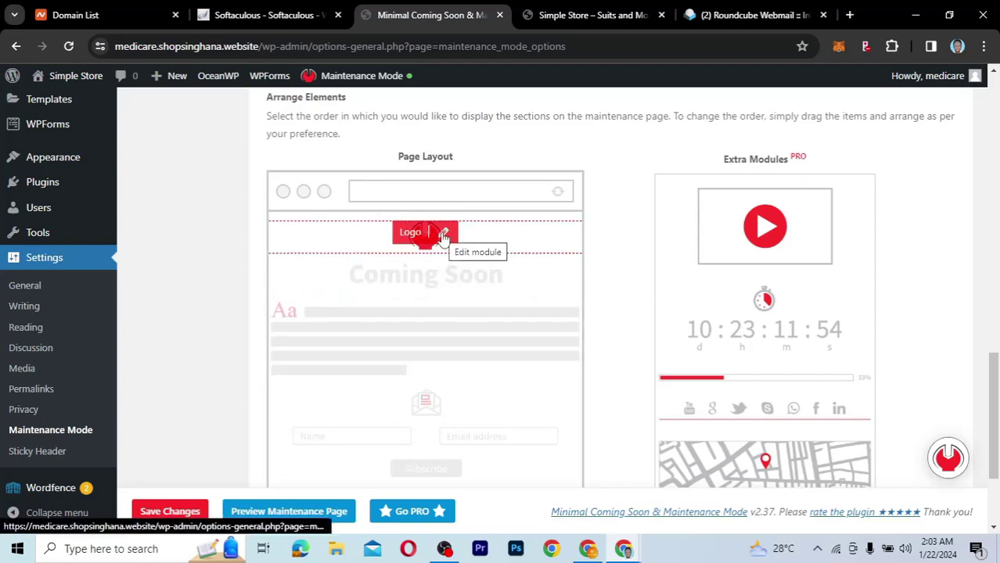
left_click(443, 236)
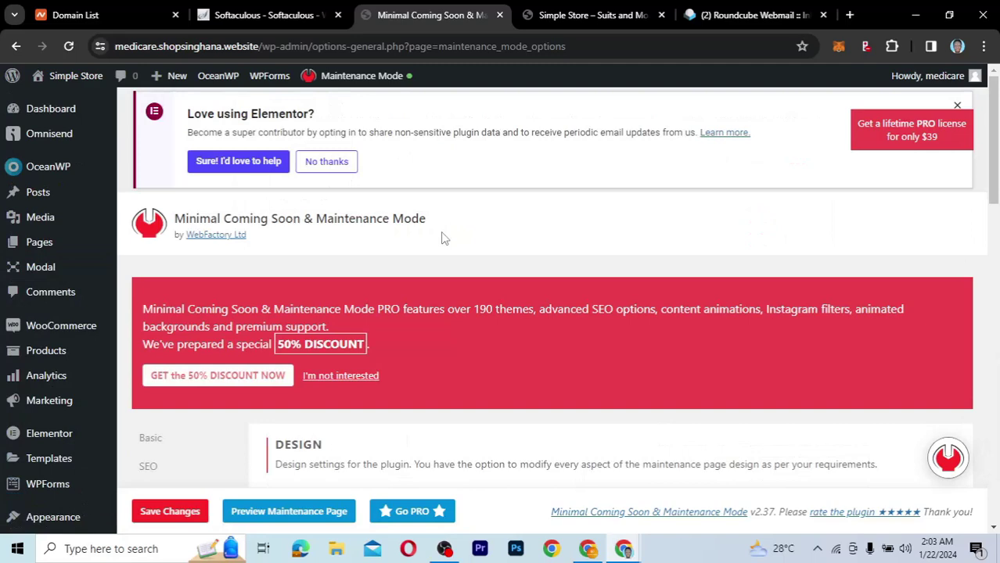
Start choosing a new Logo image in the Design settings and bring up the file upload
scroll(491, 352, "down", 5)
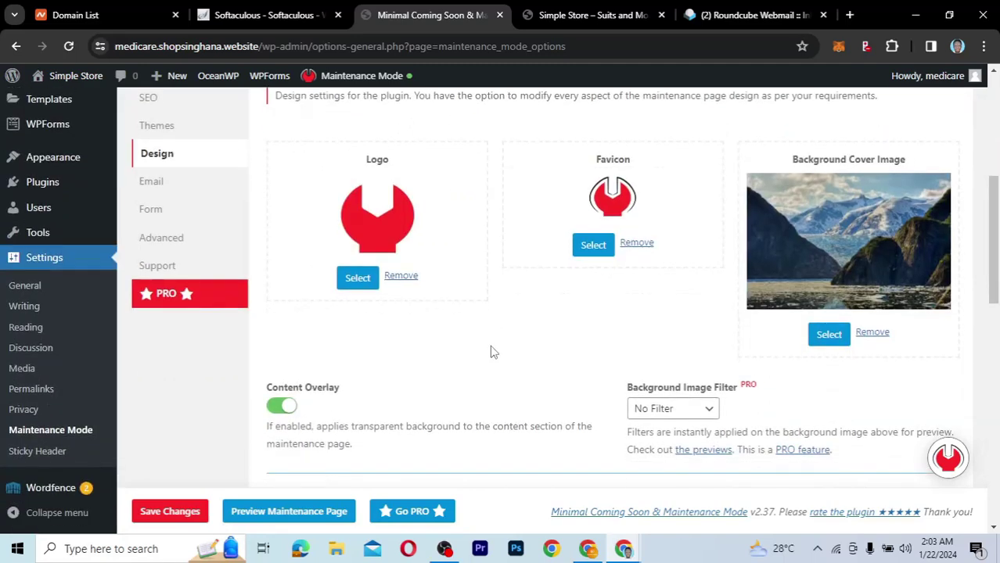
scroll(450, 314, "up", 1)
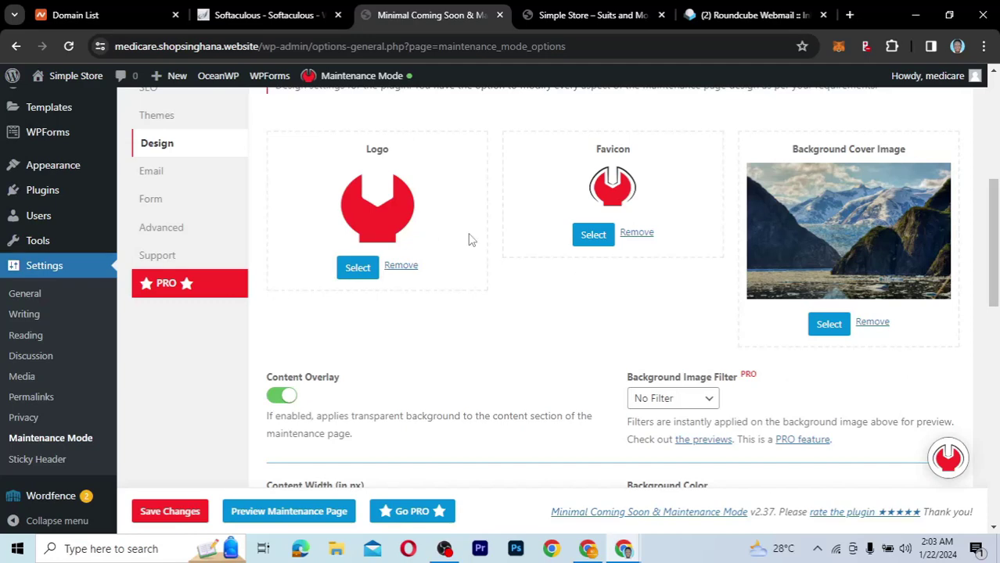
left_click(365, 269)
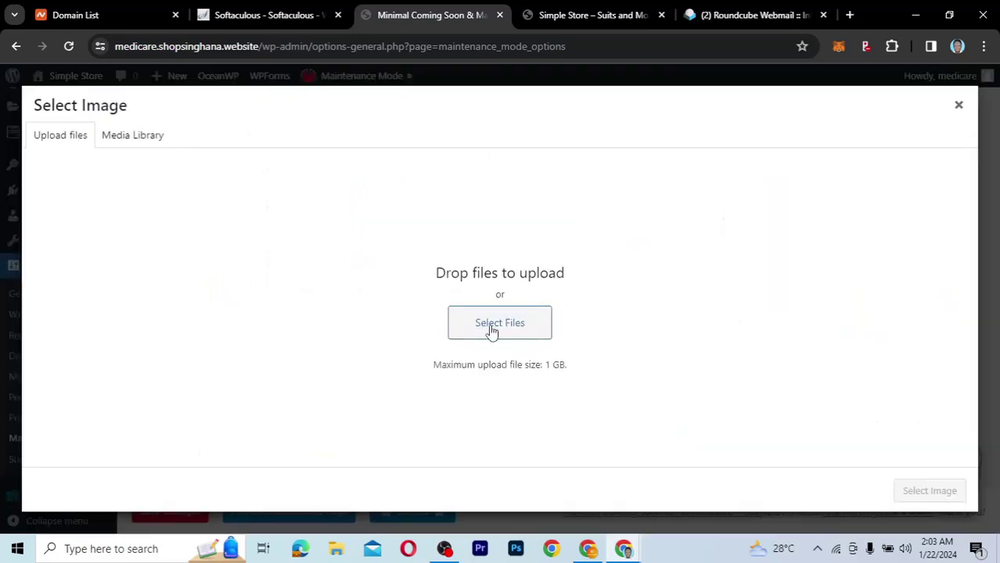
left_click(491, 330)
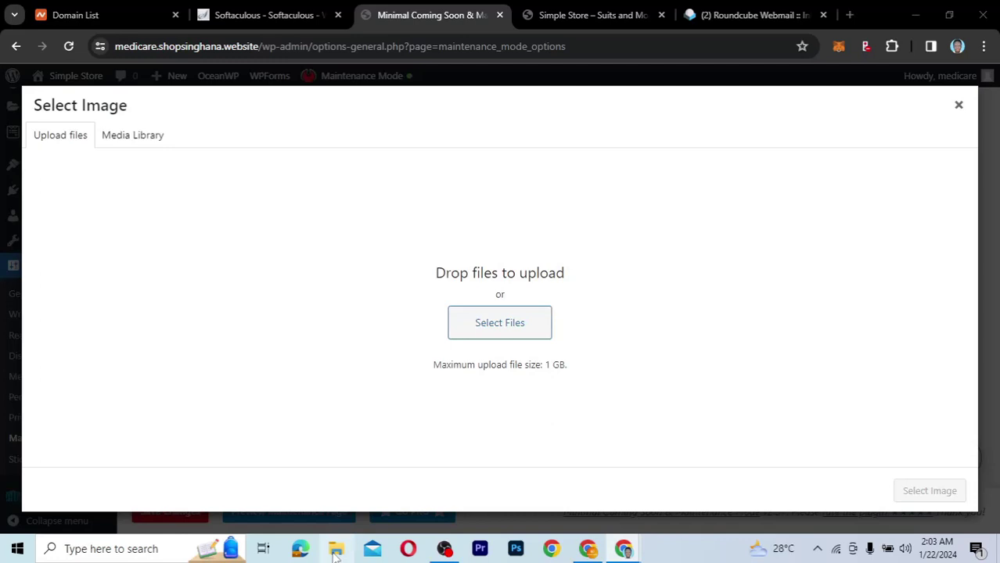
Upload the work-in-progress and coming-soon images from the Downloads folder and set work-in-progress as the logo
left_click(335, 550)
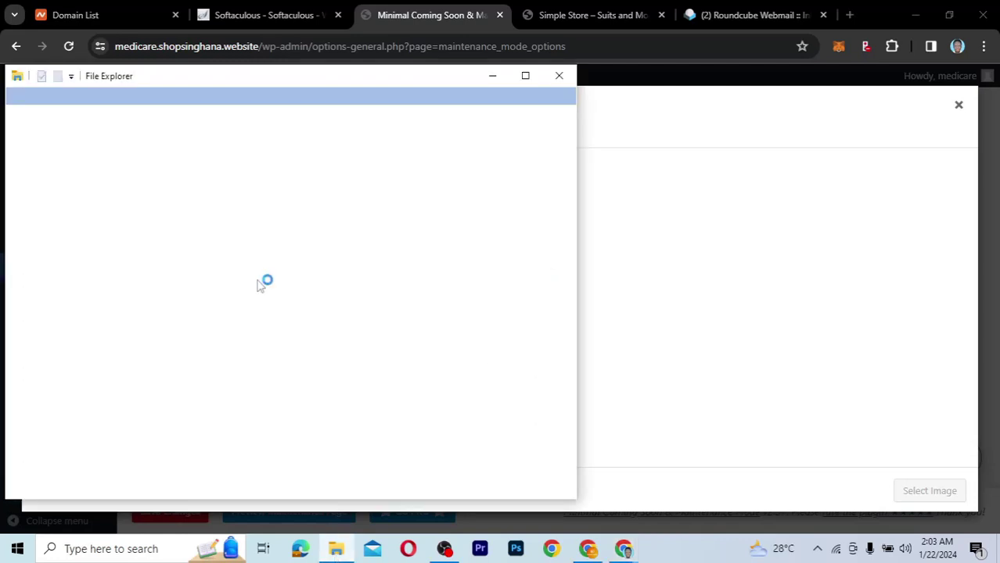
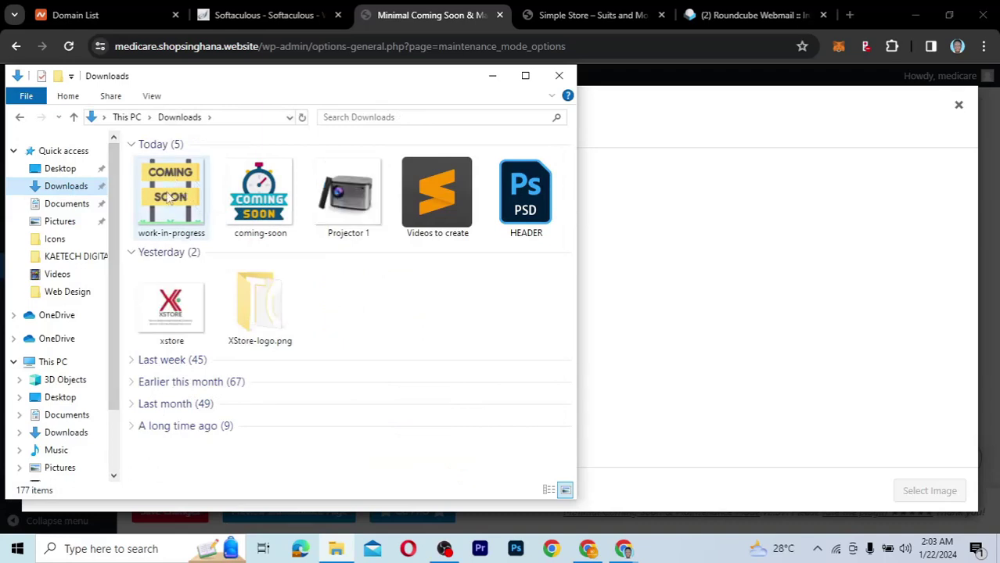
left_click(168, 197)
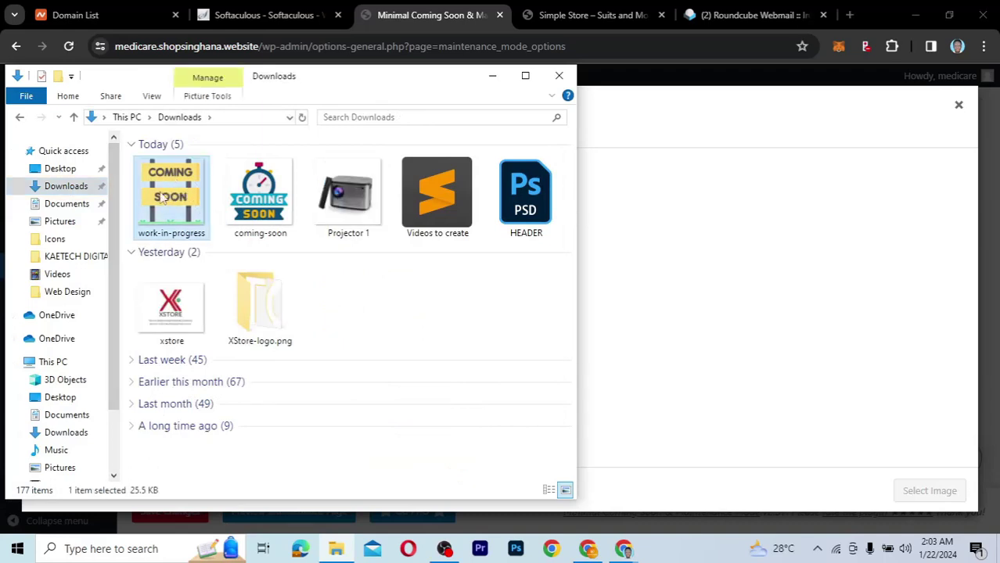
left_click(239, 199, "ctrl")
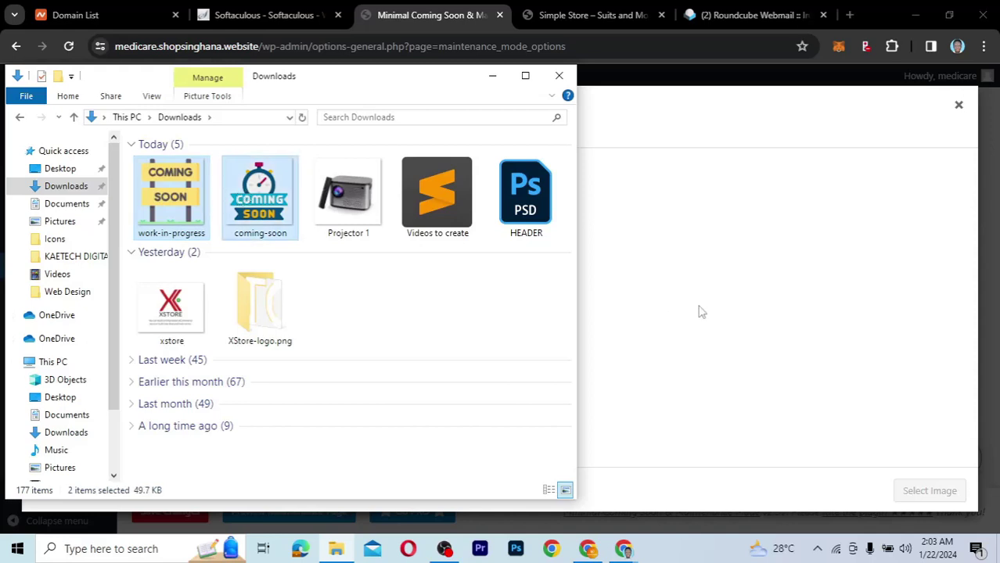
key("Return")
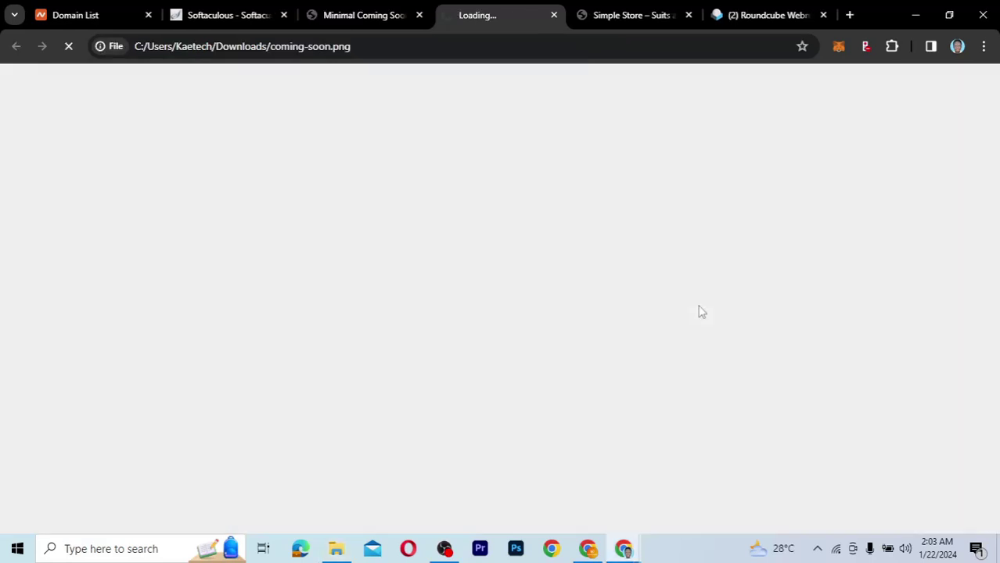
key("ctrl+w")
left_click(337, 550)
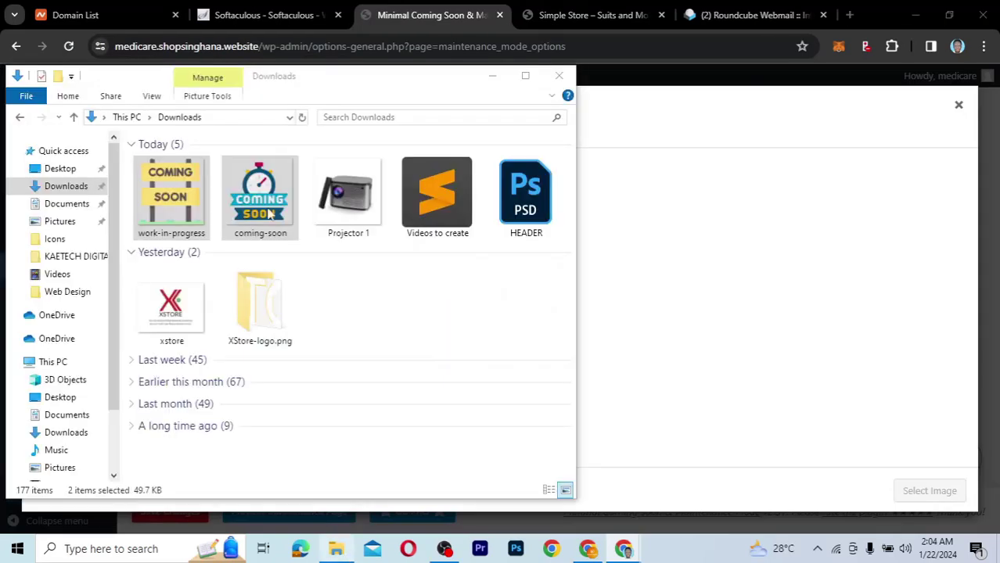
left_click_drag(637, 301, 636, 302)
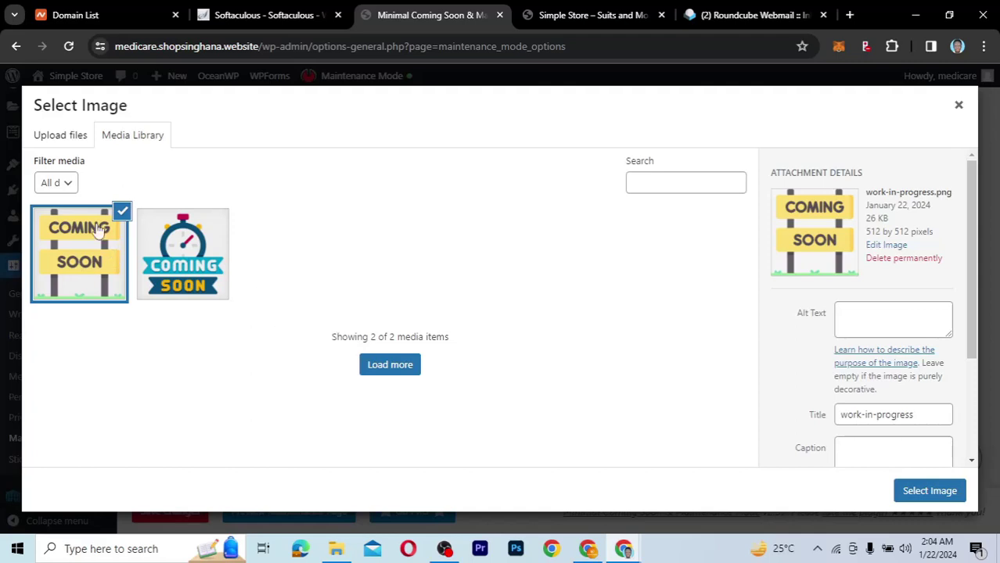
left_click(393, 366)
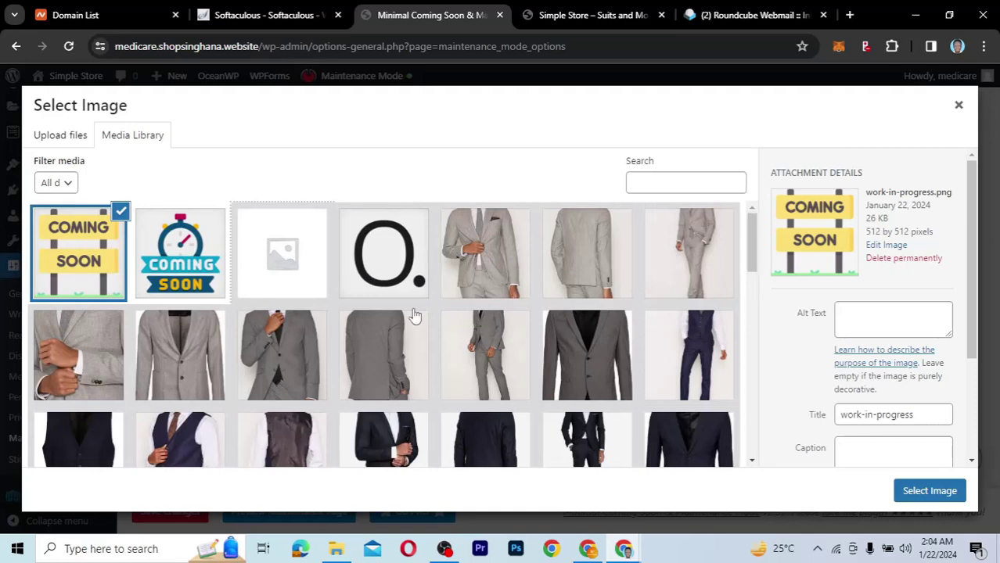
left_click(929, 491)
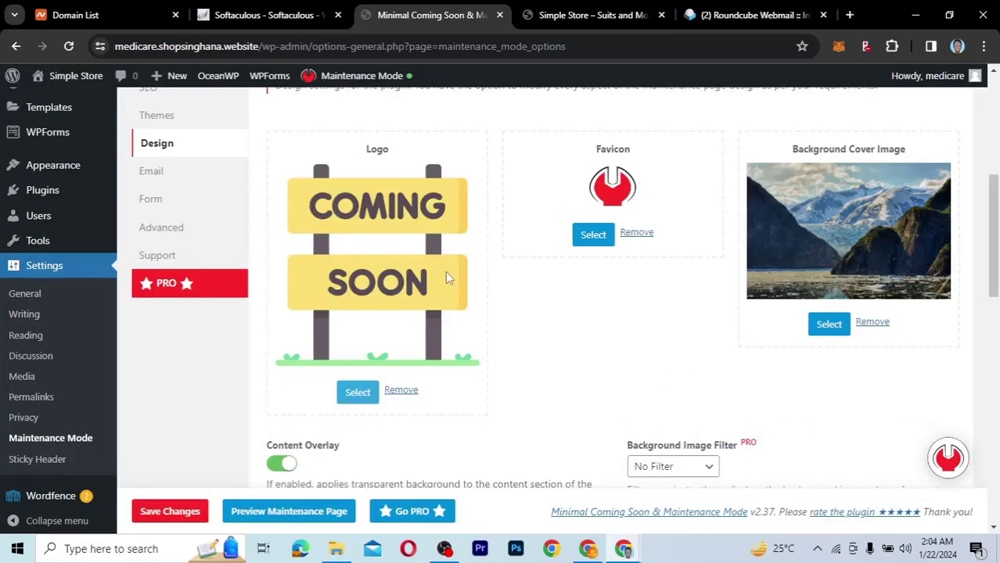
Replace the background cover image with the black-and-white photo looking up between skyscrapers against a white sky
left_click(588, 237)
scroll(553, 385, "down", 2)
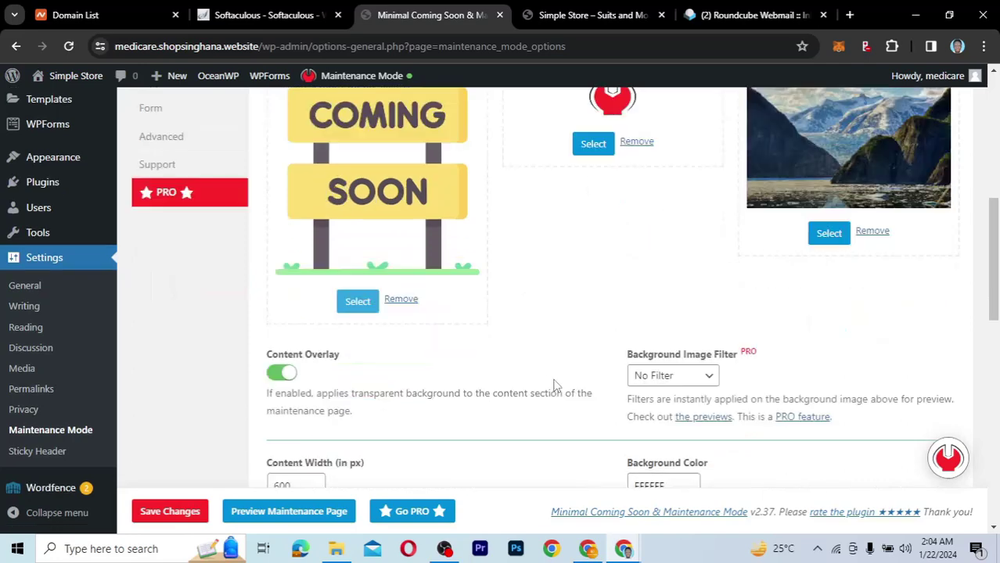
scroll(554, 385, "down", 1)
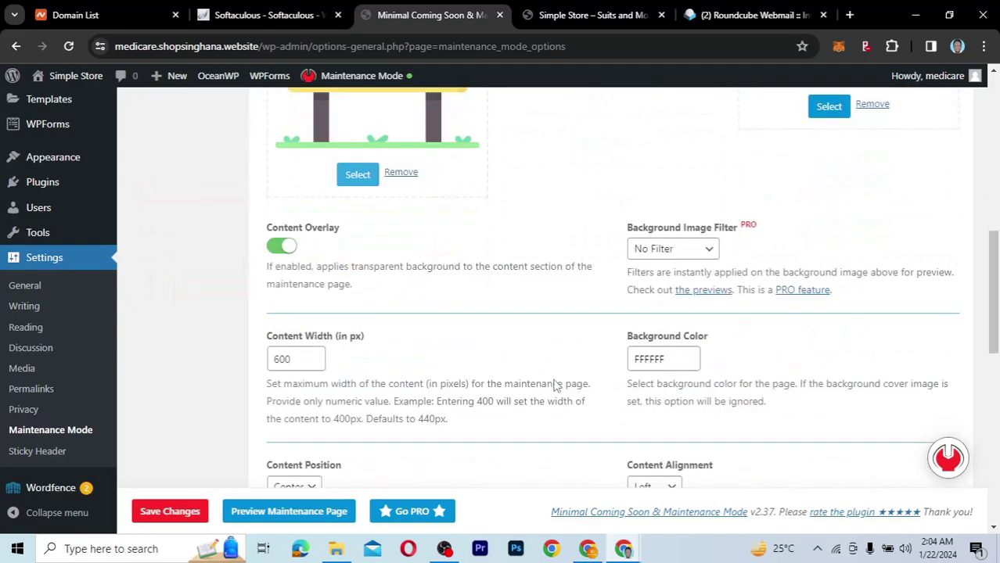
scroll(470, 344, "down", 1)
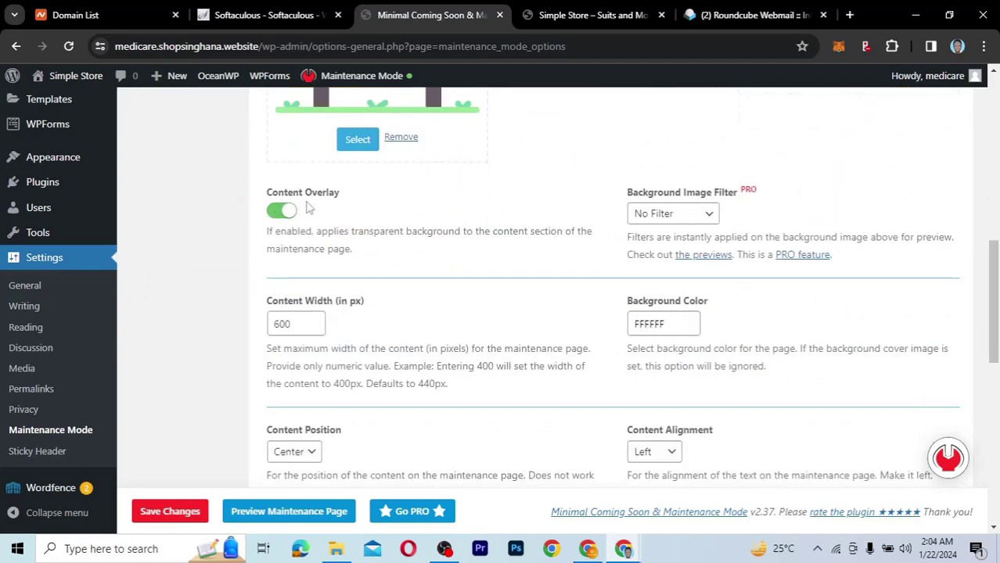
scroll(529, 288, "up", 3)
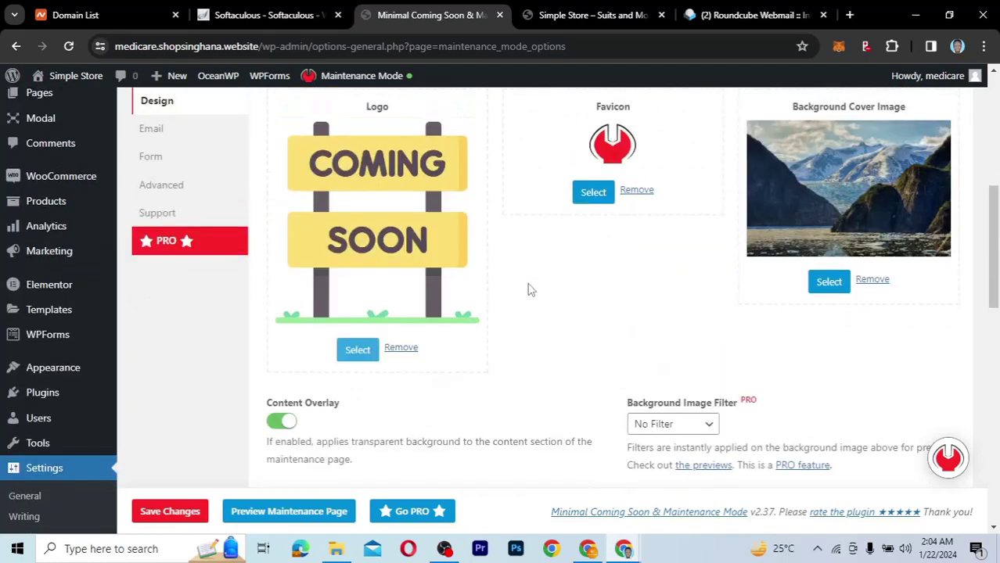
left_click(828, 282)
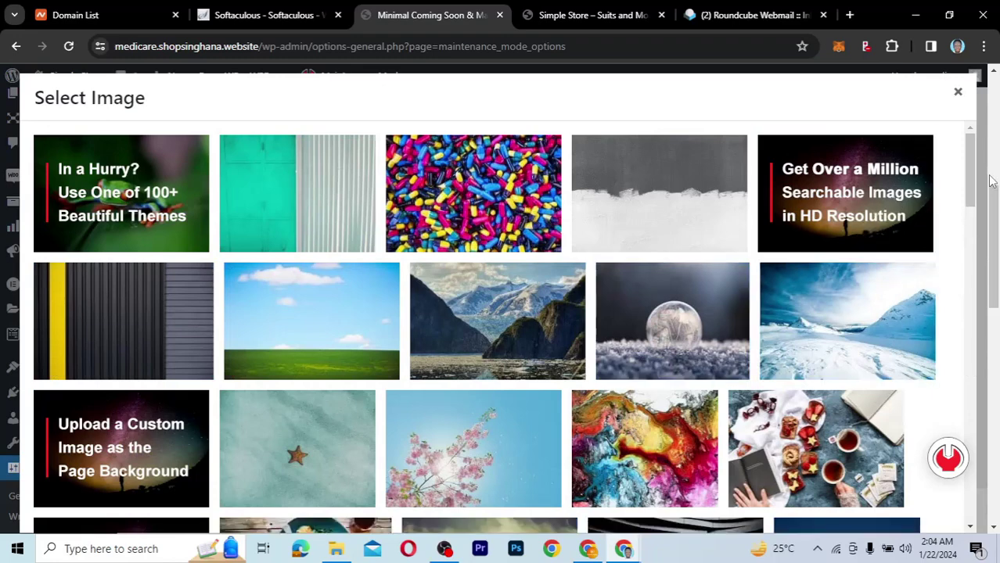
left_click_drag(970, 182, 968, 325)
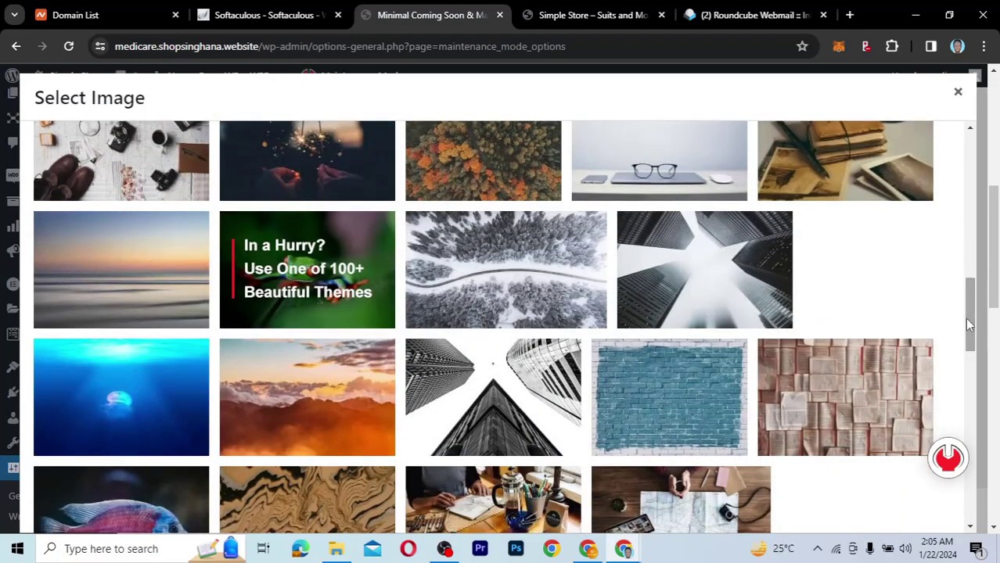
left_click(730, 276)
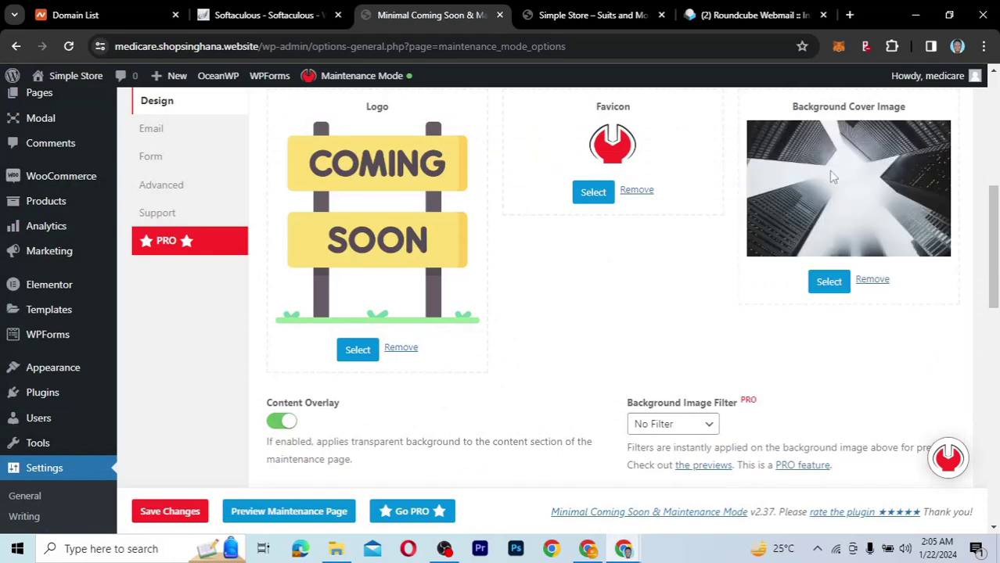
Review the content overlay, background image filter, content width, position and alignment options in the Design settings
scroll(838, 382, "down", 2)
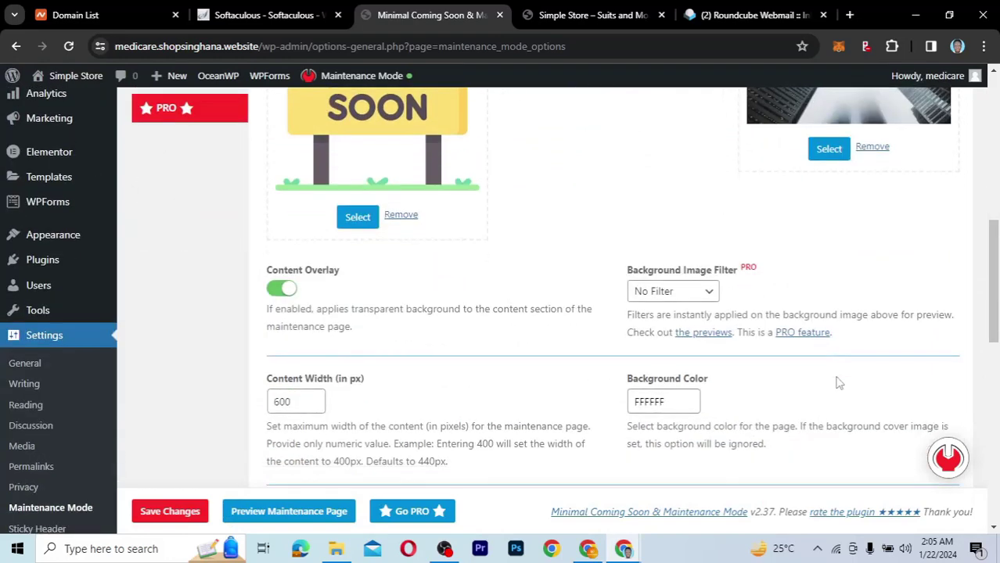
scroll(838, 383, "down", 3)
scroll(839, 383, "up", 1)
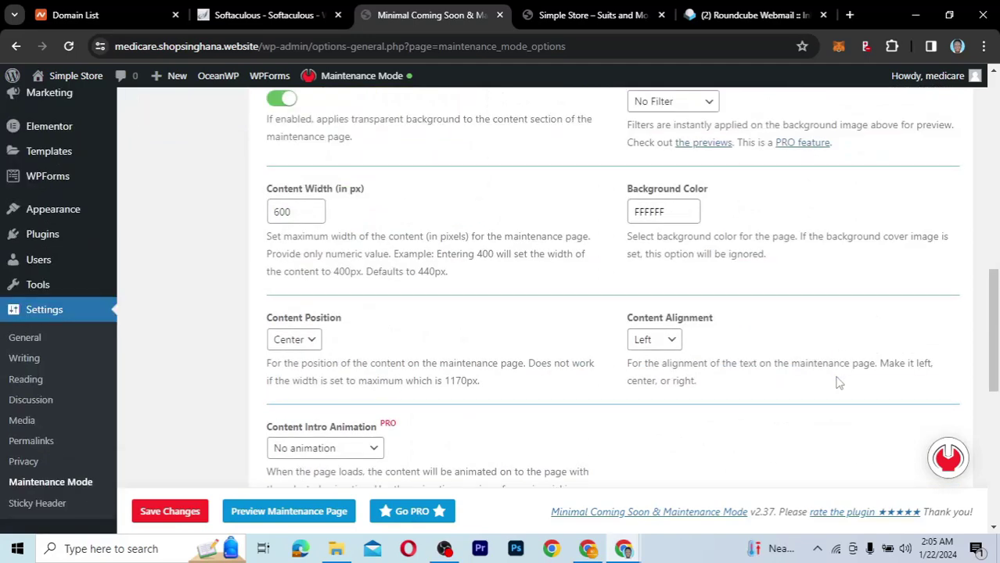
scroll(838, 383, "up", 1)
scroll(806, 322, "up", 1)
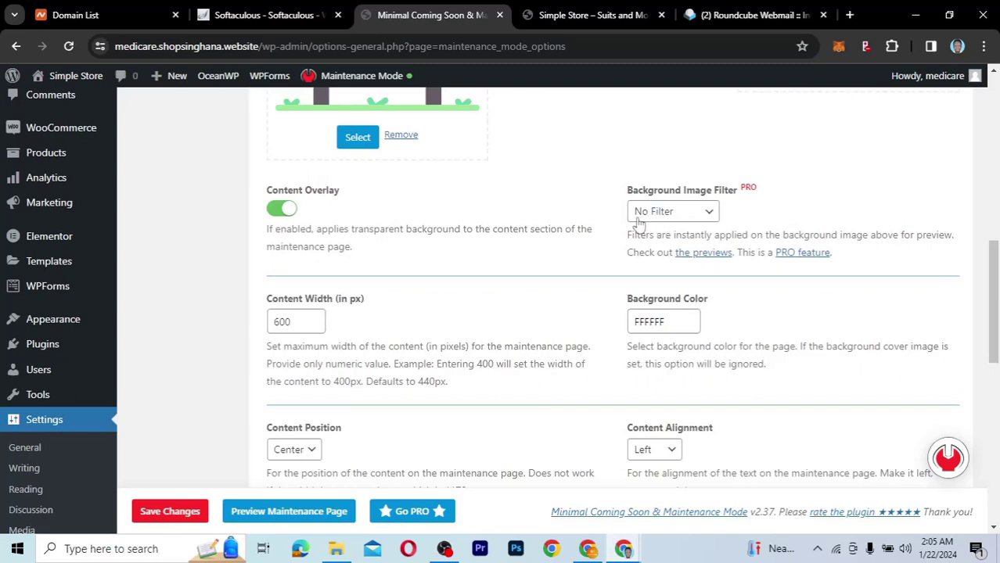
Set the Content Alignment of the maintenance page to Center in the Design settings
scroll(747, 331, "down", 2)
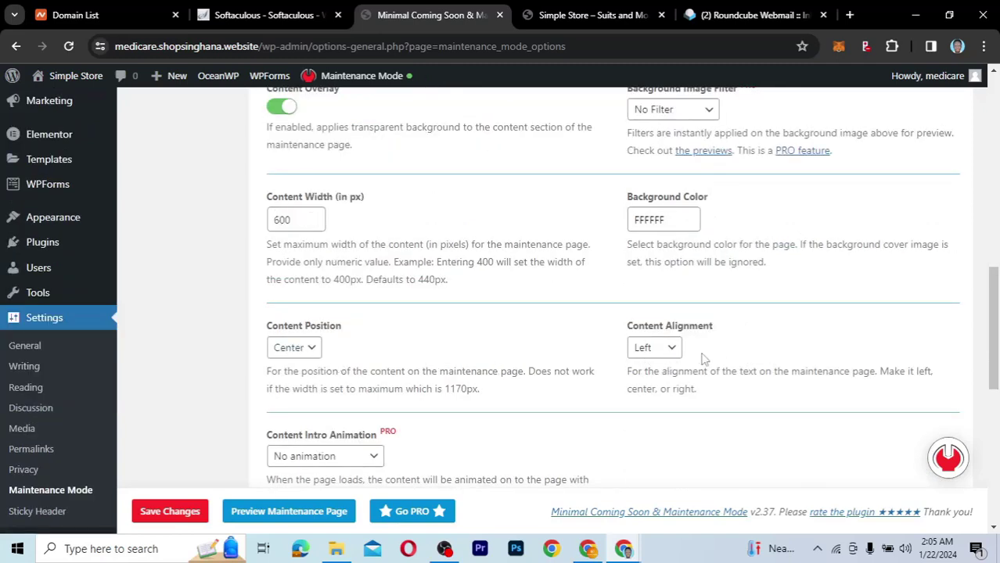
scroll(702, 359, "down", 2)
scroll(702, 359, "down", 1)
left_click(670, 234)
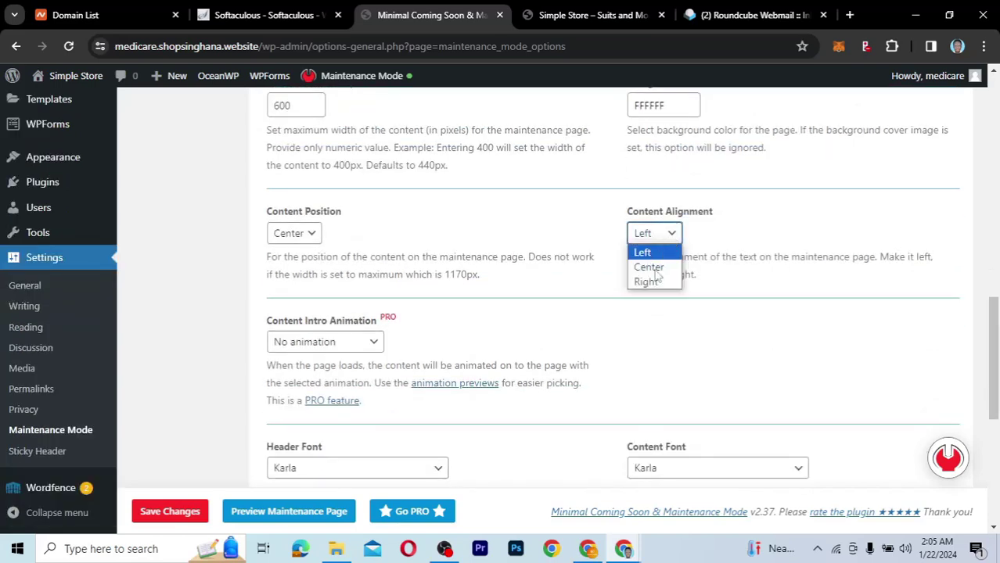
left_click(654, 268)
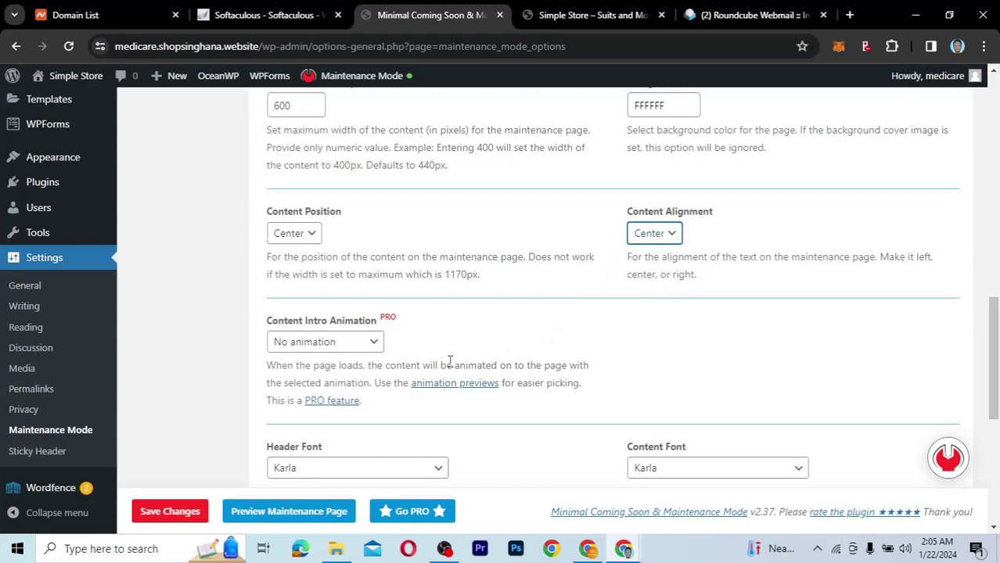
Check the text alignment on the coming-soon page in the Incognito window and return to the plugin settings
scroll(443, 365, "down", 1)
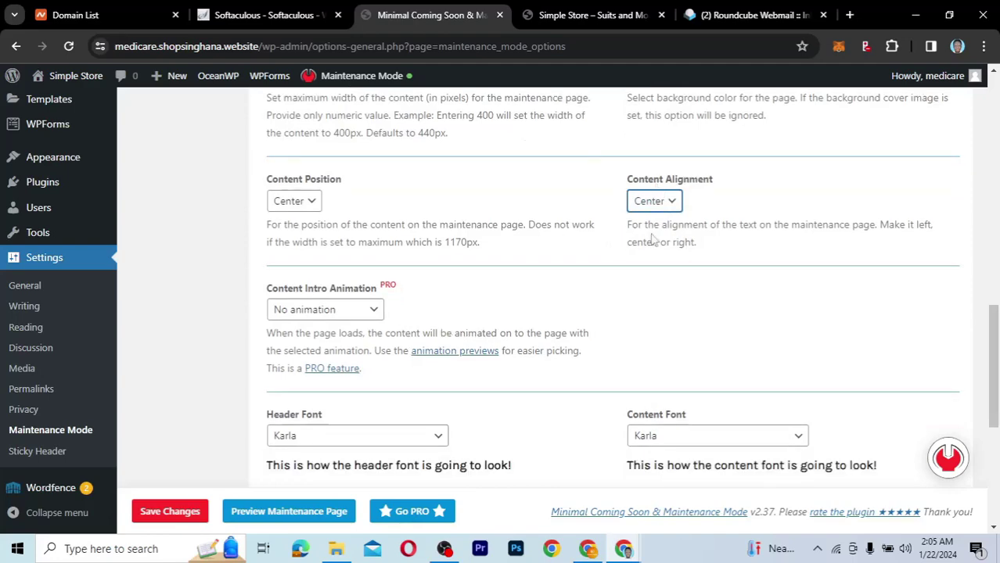
mouse_move(623, 549)
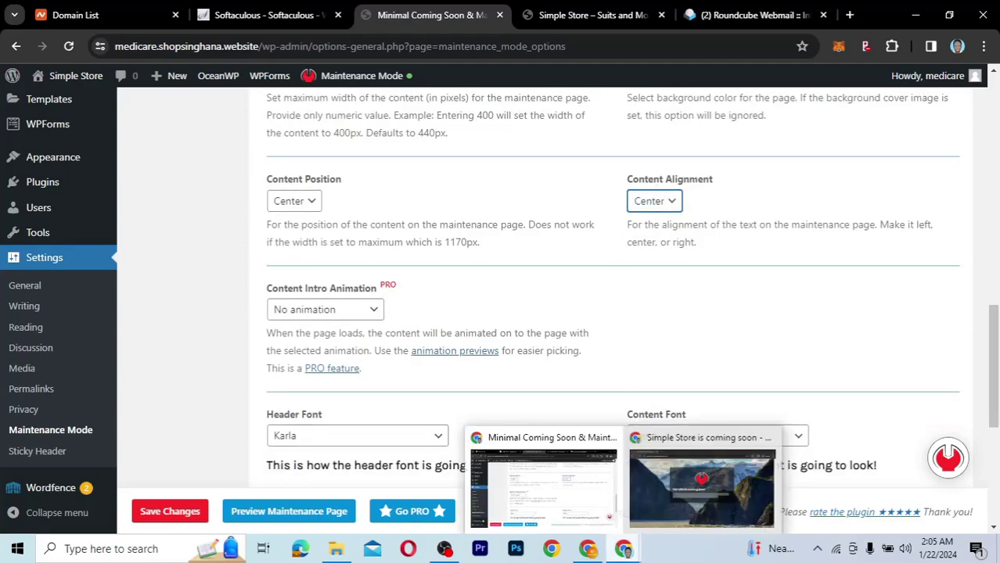
left_click(693, 489)
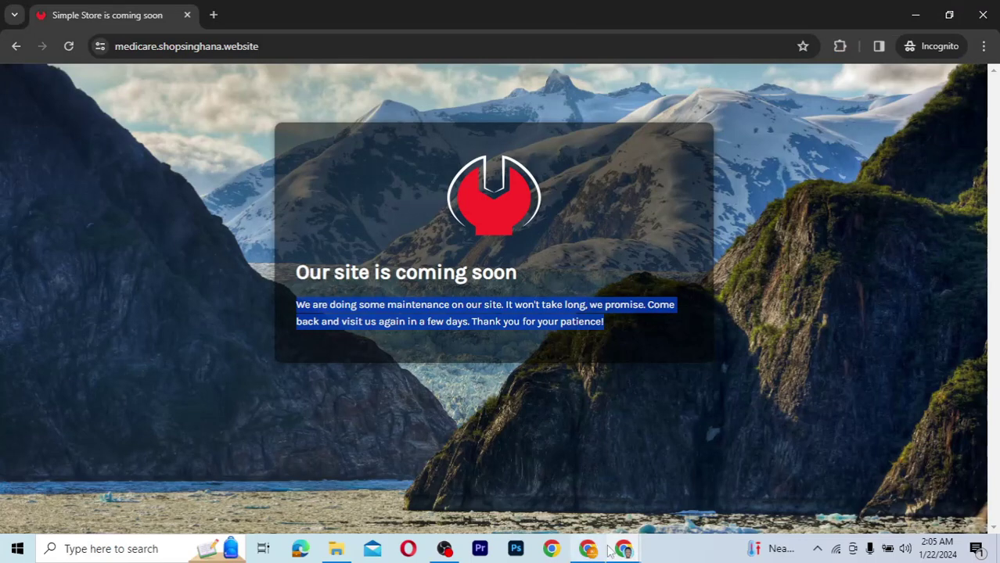
mouse_move(624, 548)
left_click(570, 491)
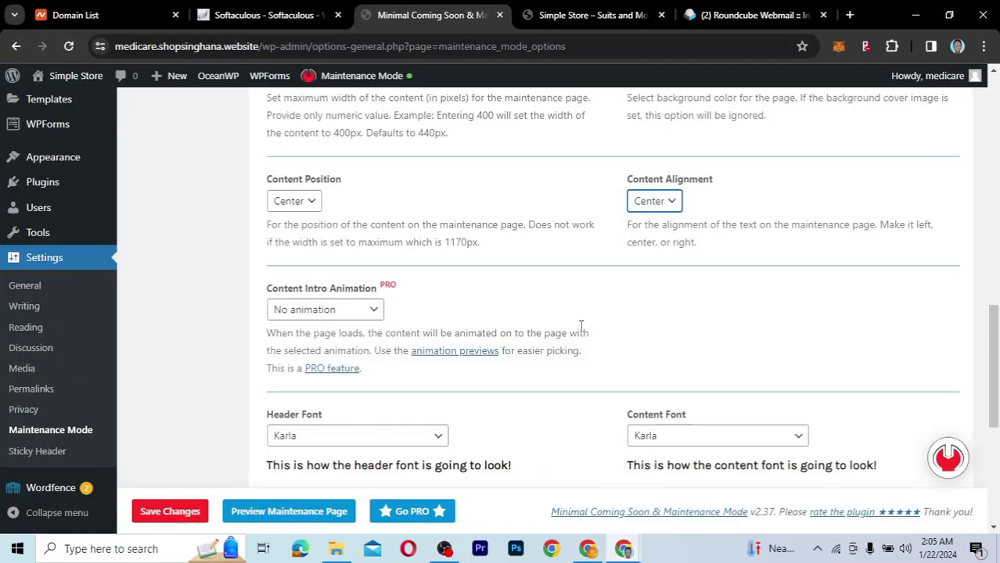
Look through the remaining font, text size and color options in the Design settings and save the changes
scroll(581, 326, "down", 3)
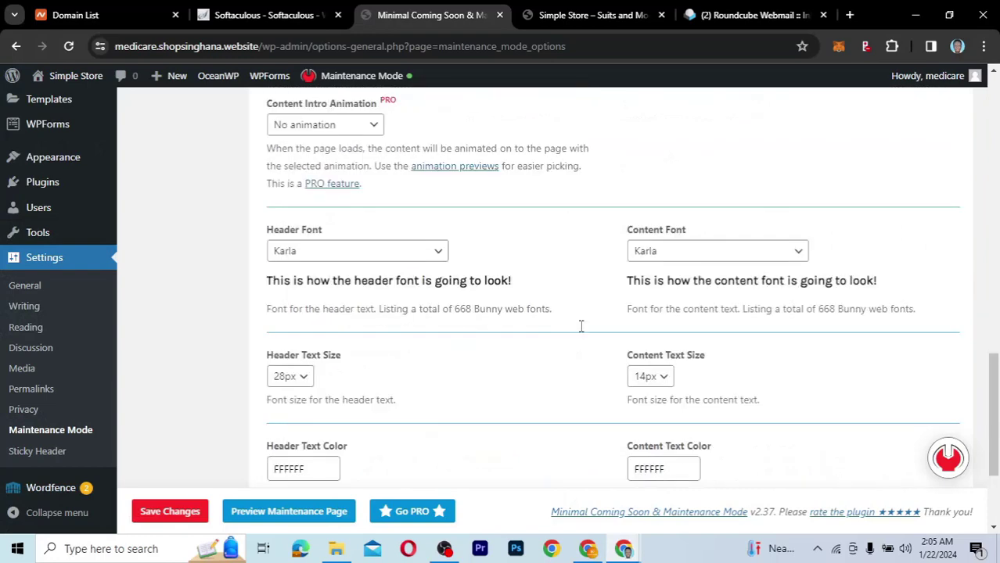
scroll(581, 327, "down", 3)
left_click(169, 514)
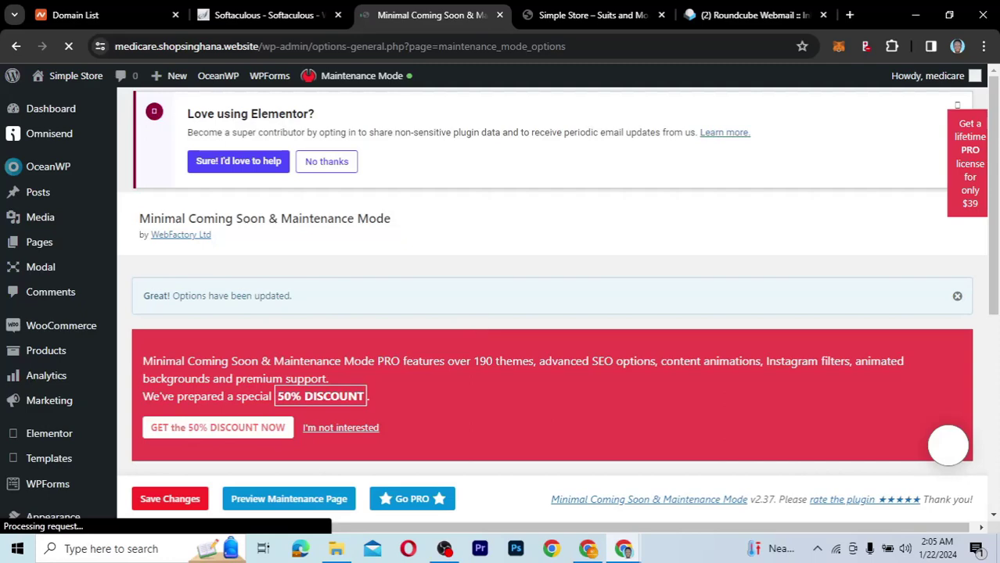
Examine the updated coming-soon page in the Incognito window, checking the logo, background photo, heading and message from top to bottom
mouse_move(623, 548)
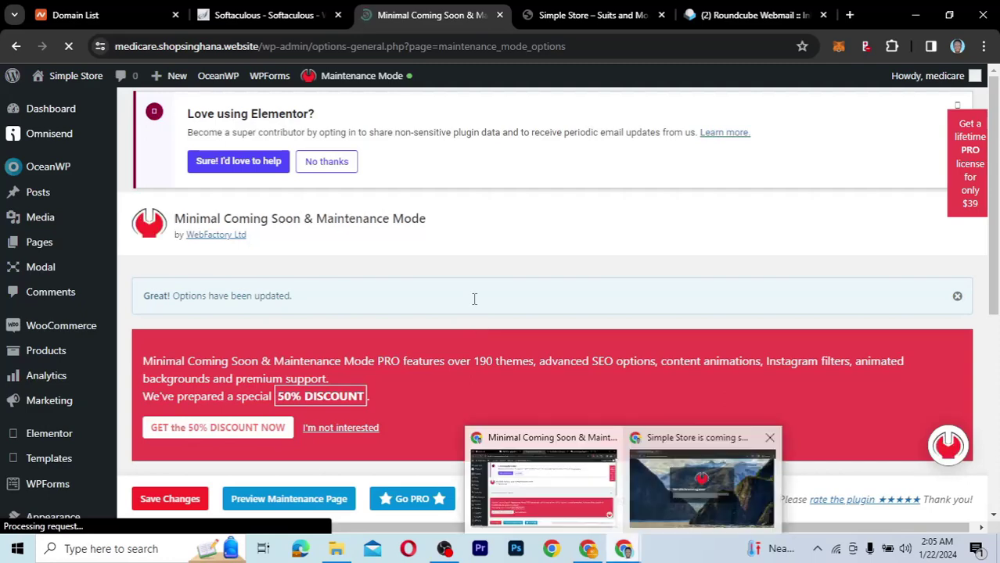
left_click(702, 489)
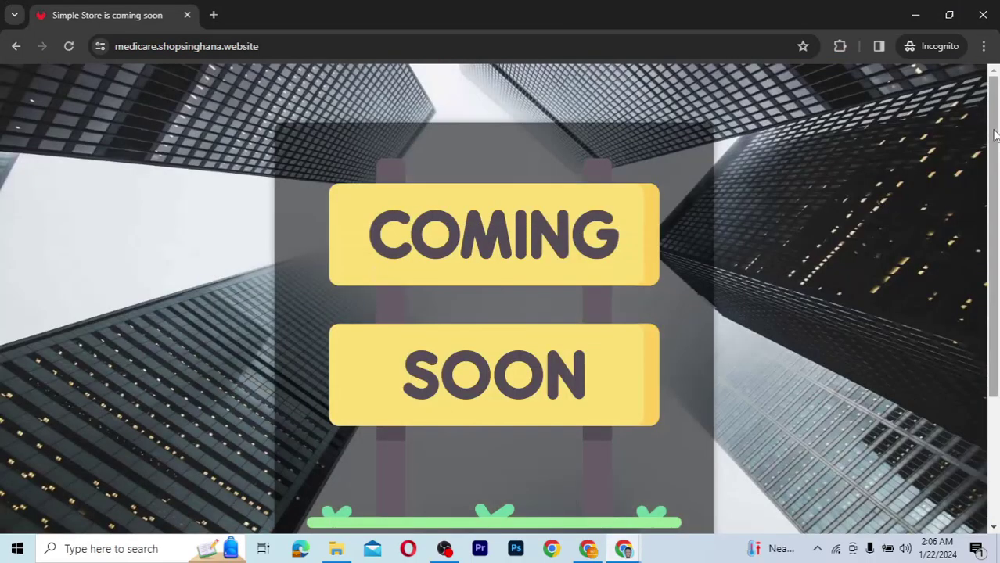
left_click_drag(994, 138, 992, 347)
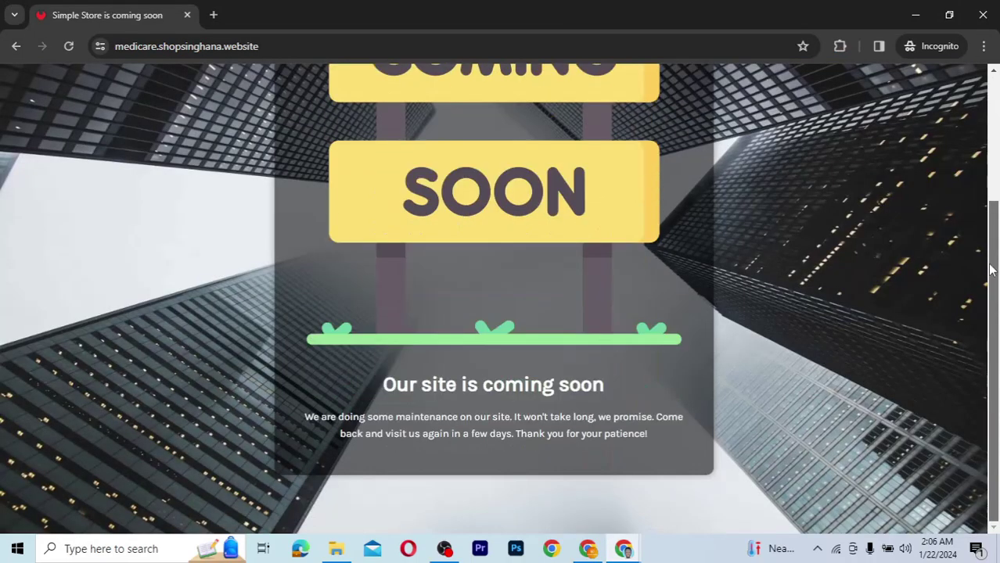
left_click_drag(988, 255, 979, 158)
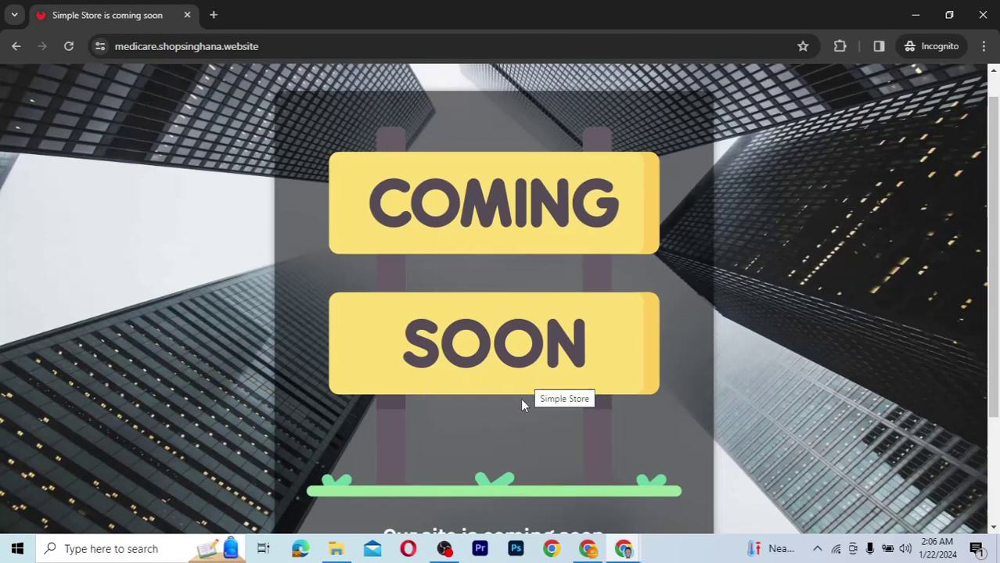
mouse_move(993, 195)
left_mouse_down()
mouse_move(992, 328)
mouse_move(990, 190)
left_mouse_up()
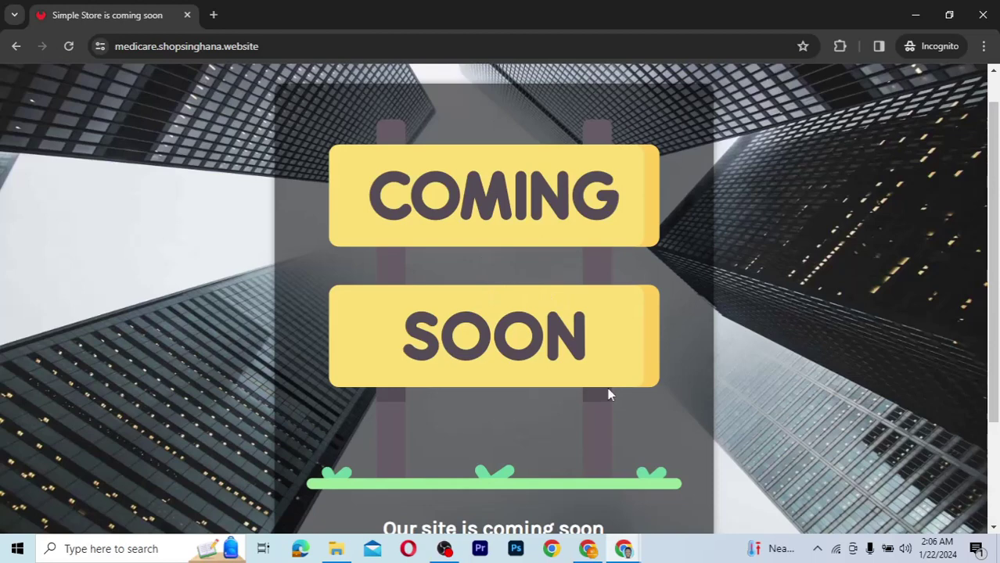
left_click_drag(995, 215, 995, 352)
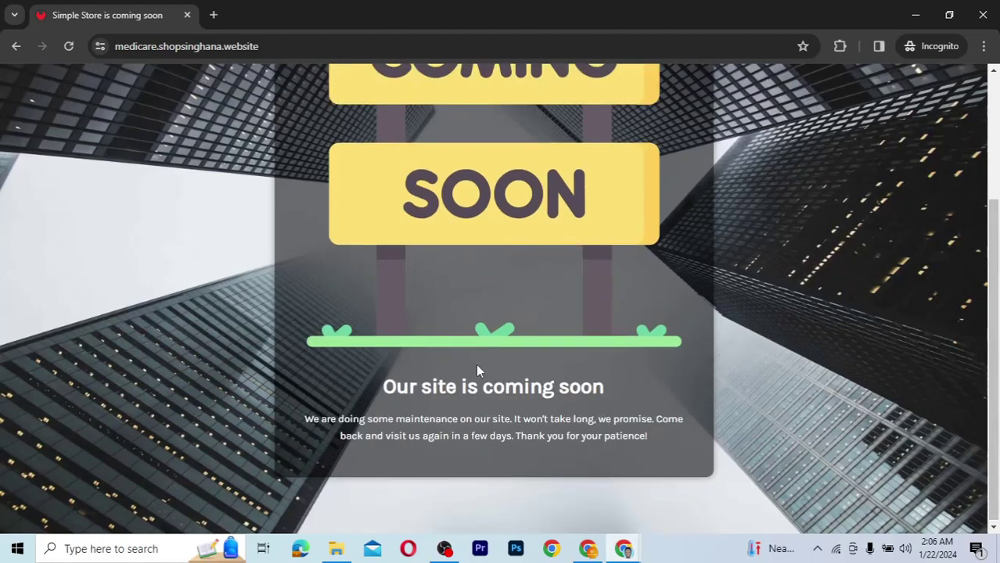
left_click_drag(990, 258, 987, 223)
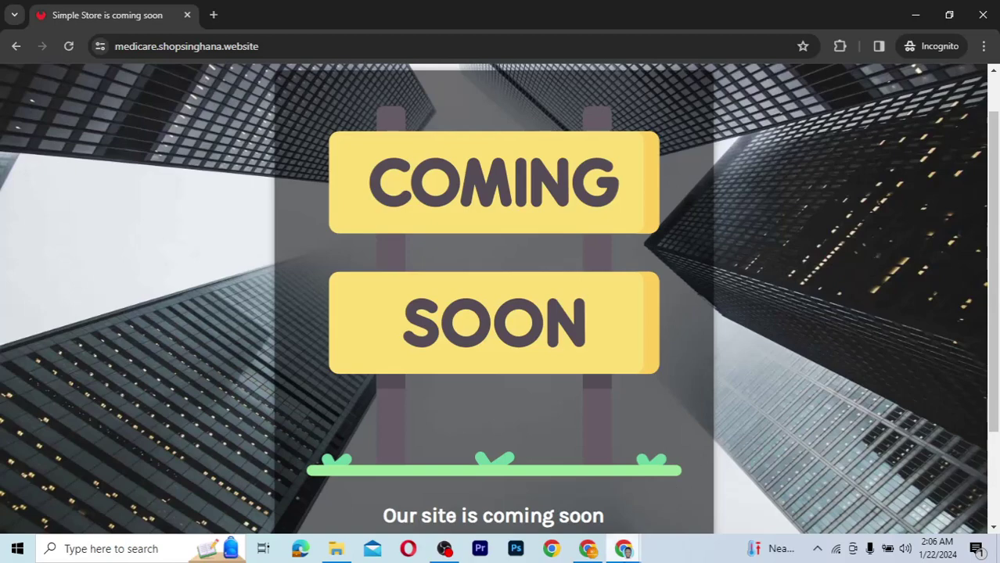
Return to the WordPress admin window and switch Maintenance mode off
mouse_move(624, 549)
left_click(571, 438)
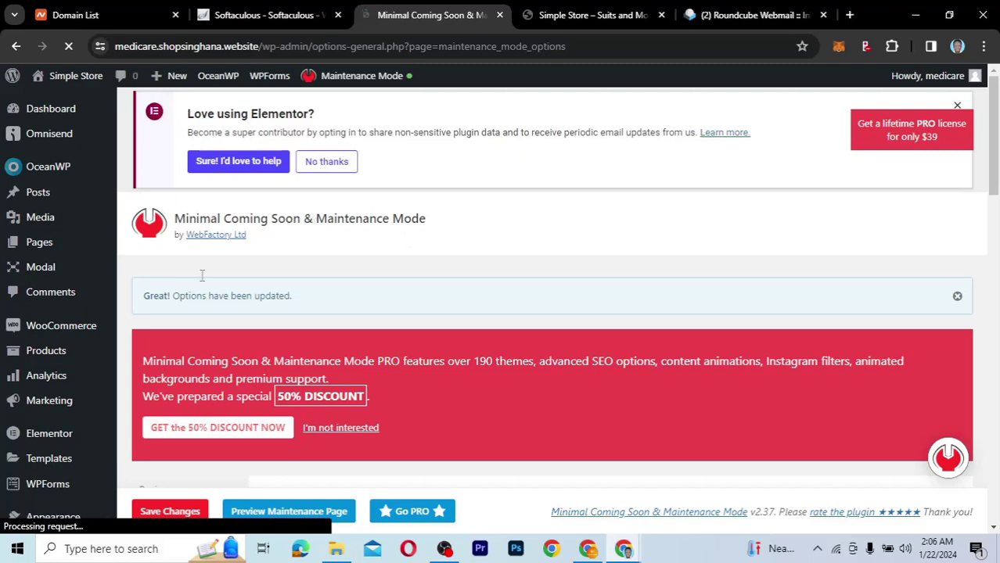
mouse_move(362, 76)
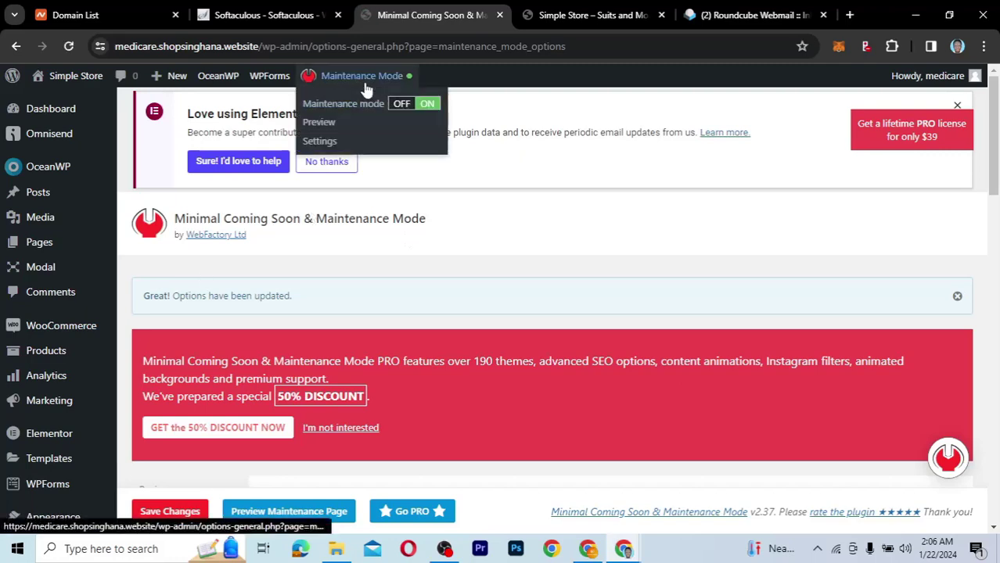
left_click(403, 104)
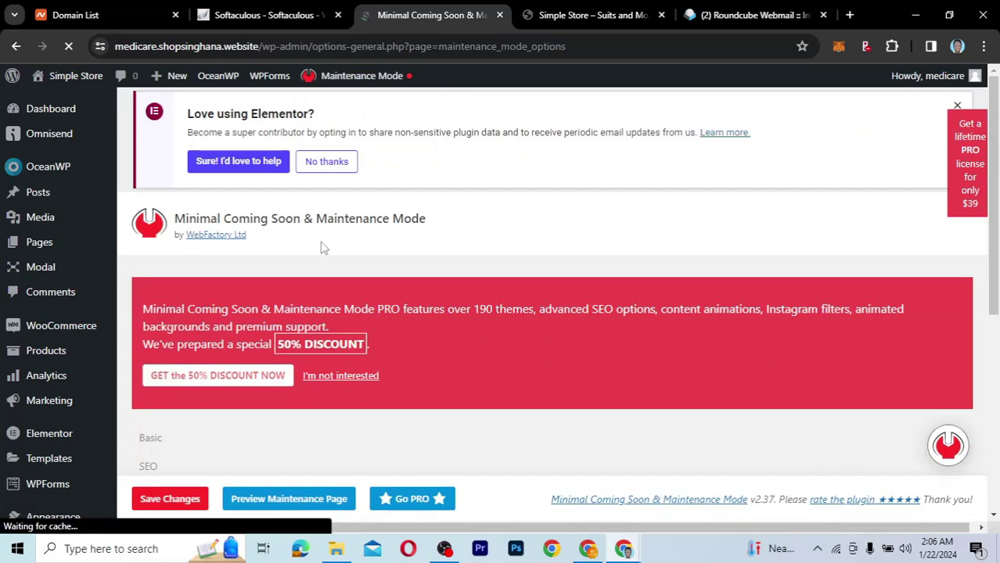
Deactivate the Minimal Coming Soon & Maintenance Mode plugin from the installed plugins list
scroll(58, 395, "down", 3)
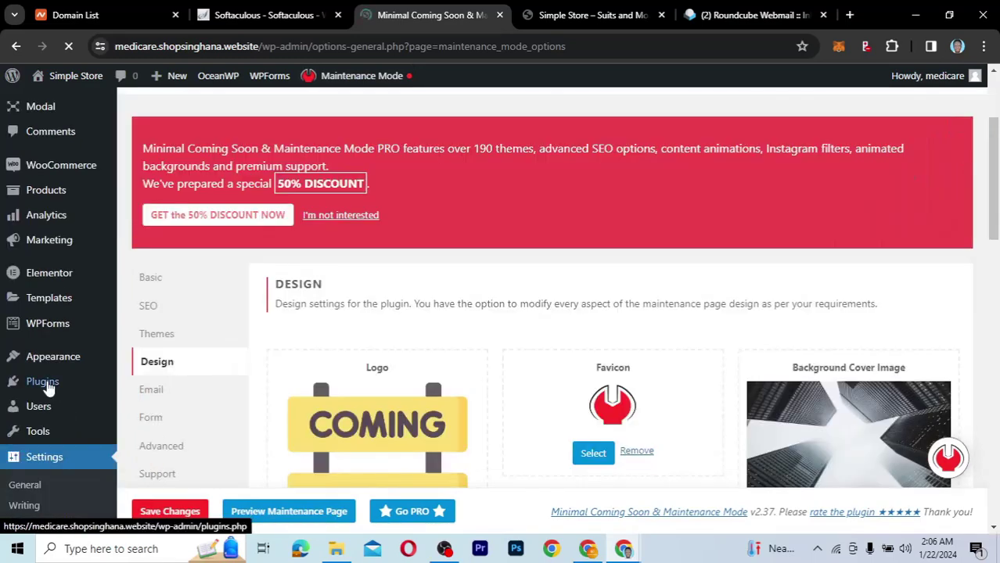
mouse_move(39, 386)
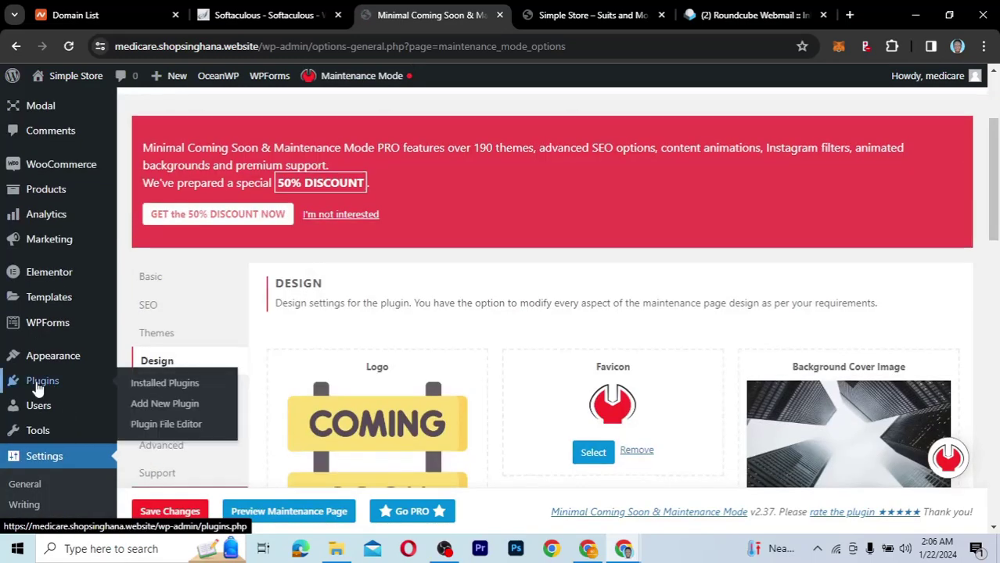
left_click(138, 386)
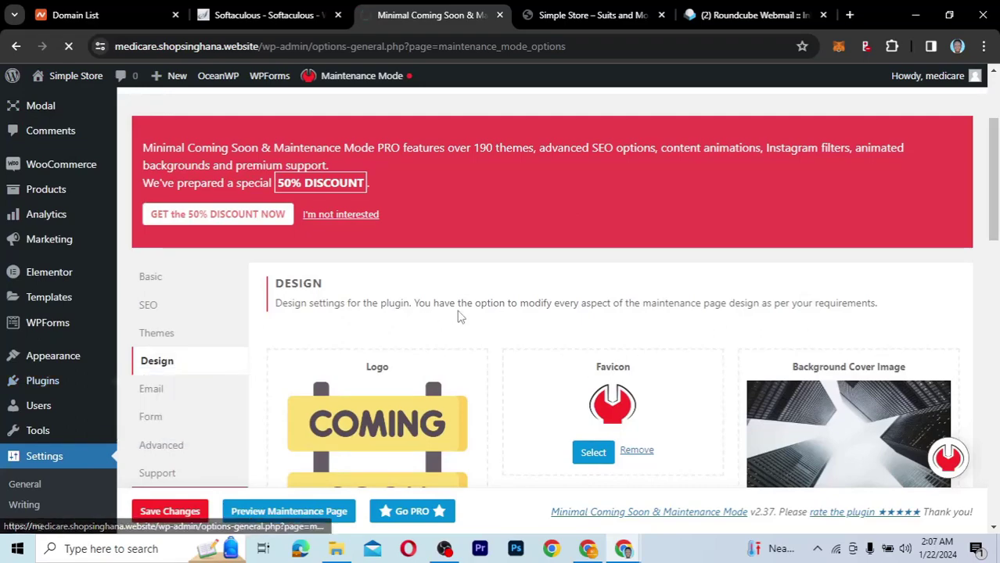
scroll(321, 285, "down", 2)
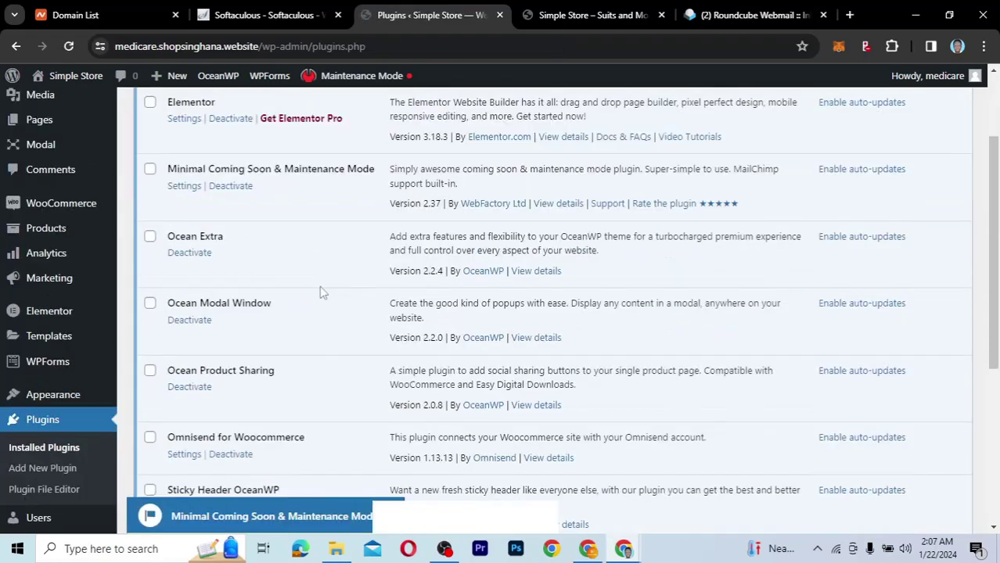
left_click(230, 188)
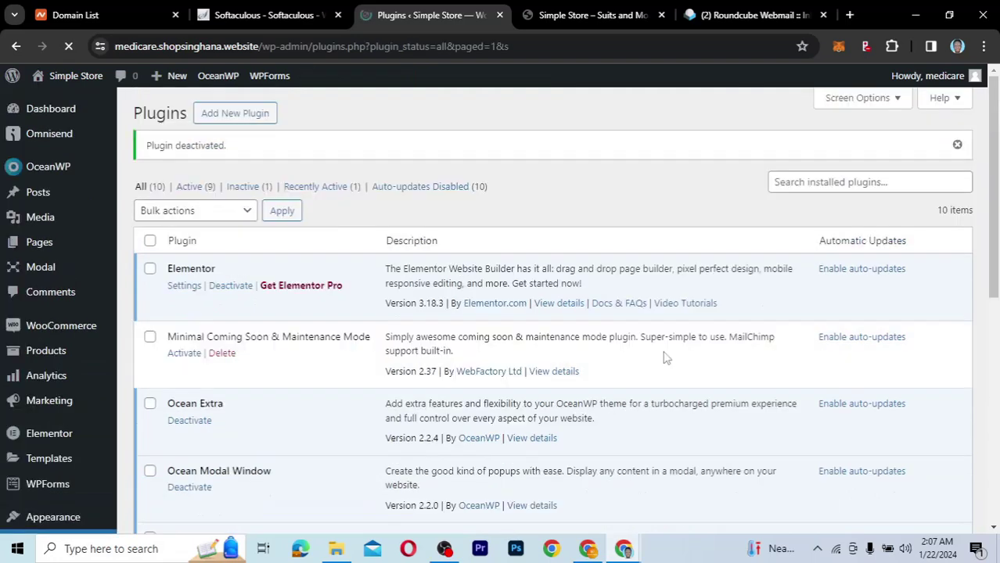
Reload the storefront in the Incognito window, look over the home page and dismiss the 10% off sign-up popup
mouse_move(623, 548)
left_click(708, 485)
left_click(69, 47)
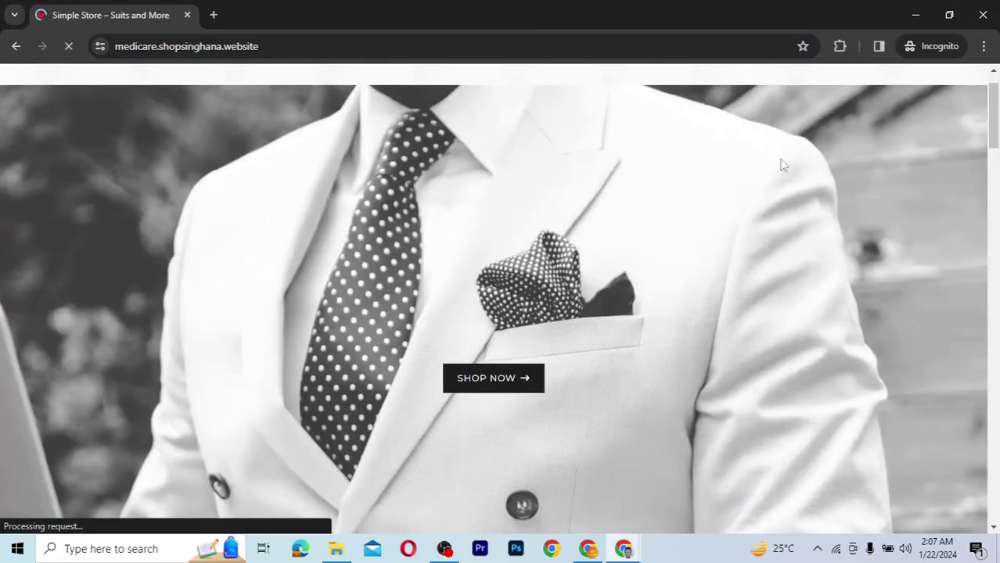
scroll(996, 148, "down", 5)
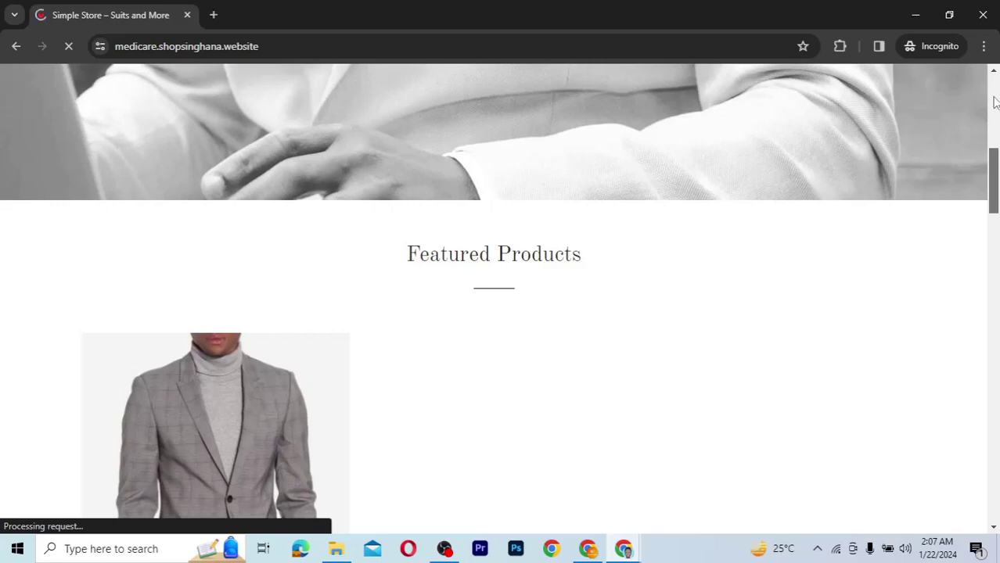
scroll(997, 157, "down", 4)
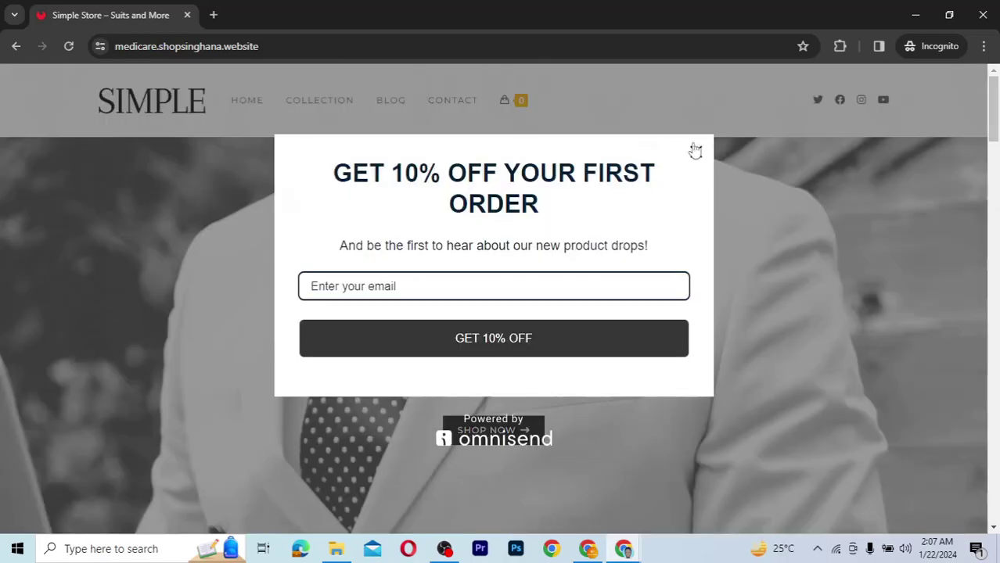
left_click(600, 400)
Return to the installed plugins list and examine the Elementor entry, viewing the live store's home page in between
mouse_move(624, 552)
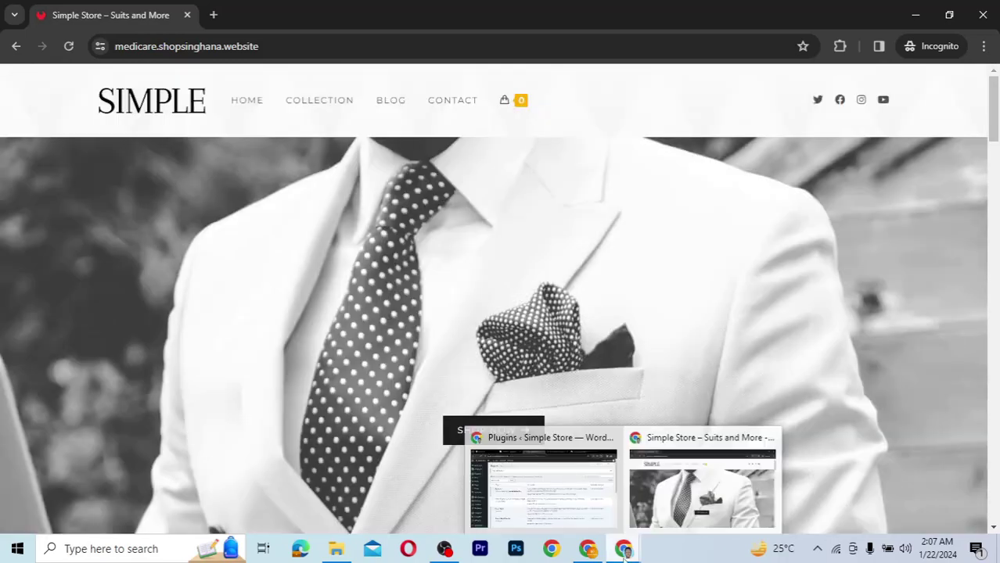
left_click(579, 504)
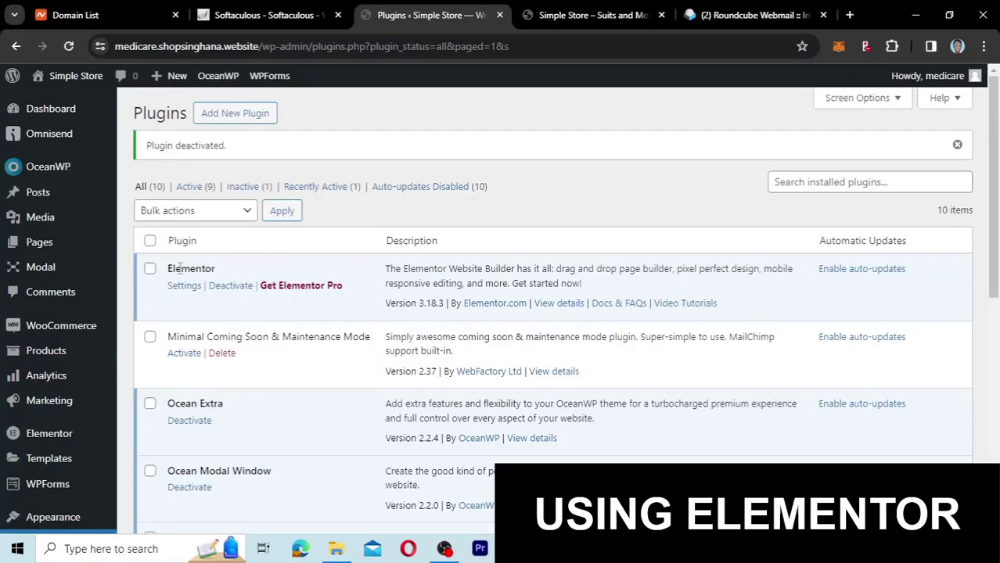
double_click(204, 271)
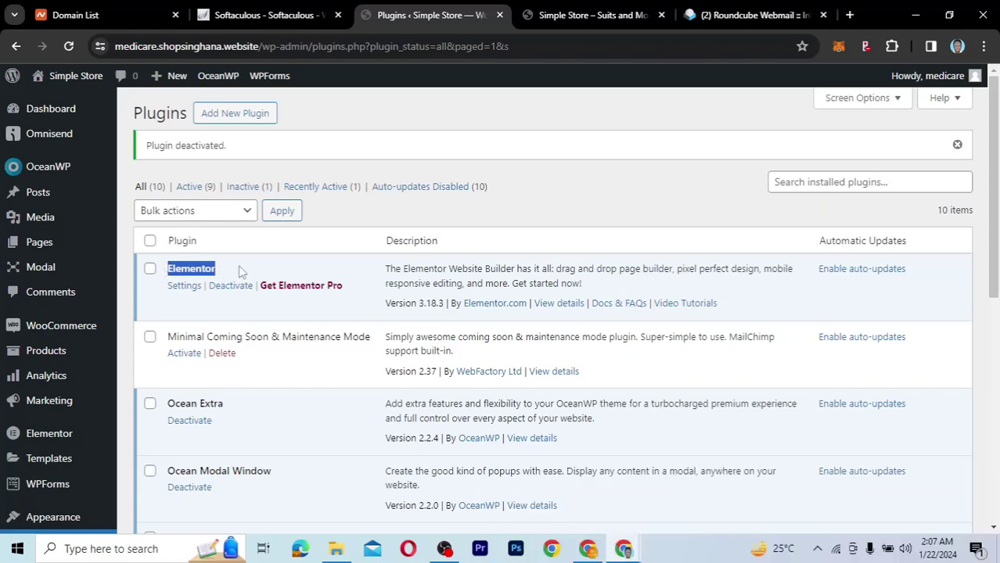
left_click(577, 17)
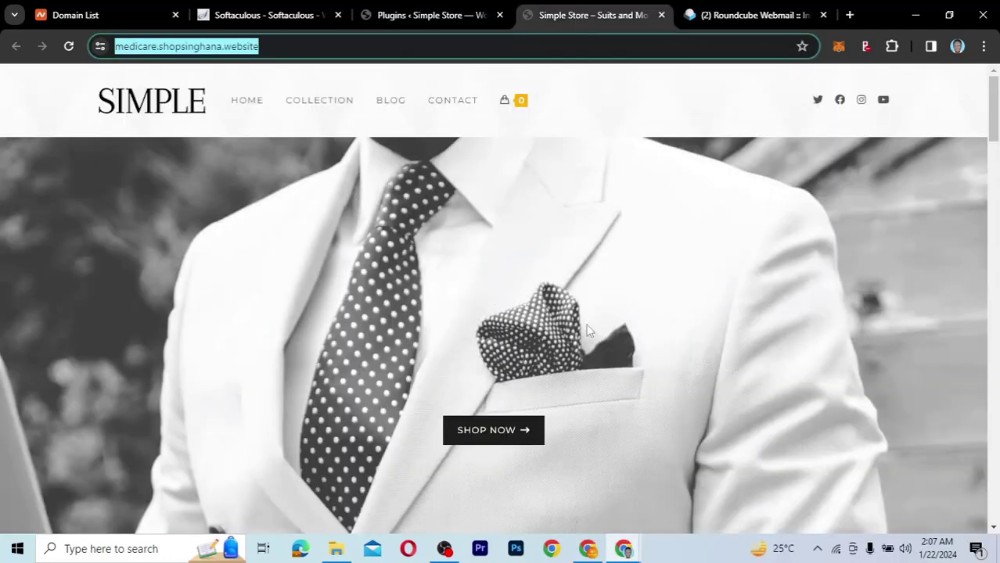
left_click(440, 11)
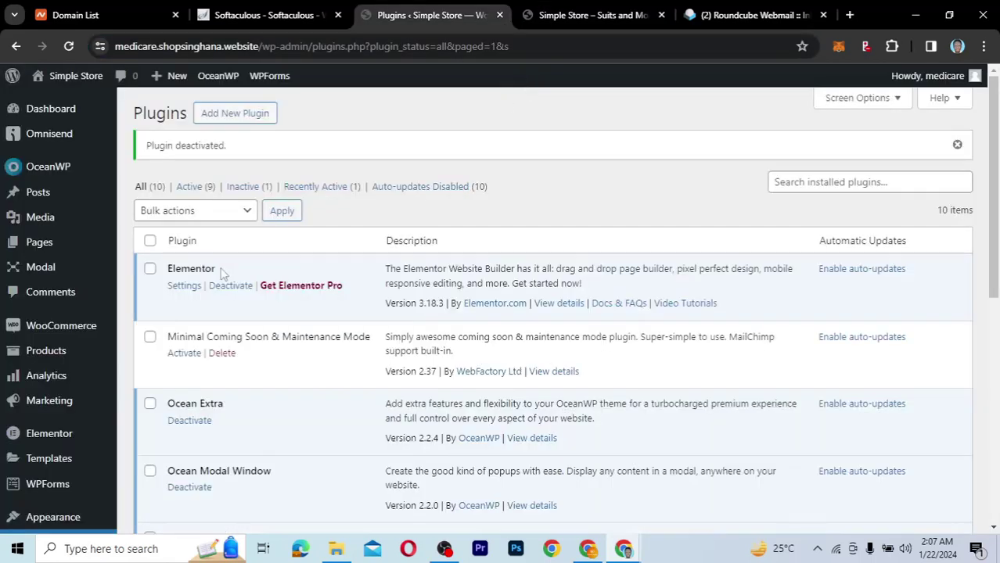
double_click(175, 269)
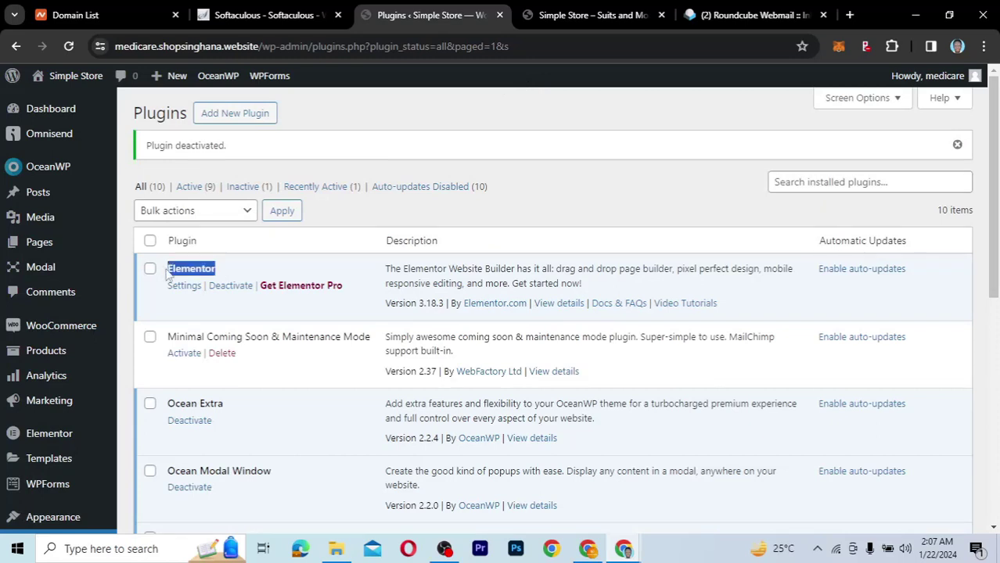
left_click(233, 269)
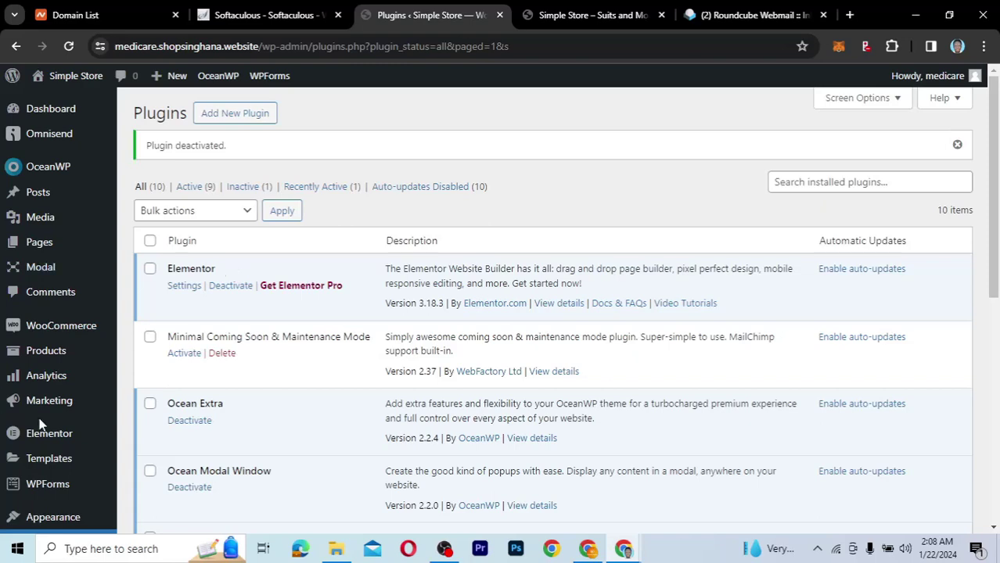
scroll(41, 423, "down", 2)
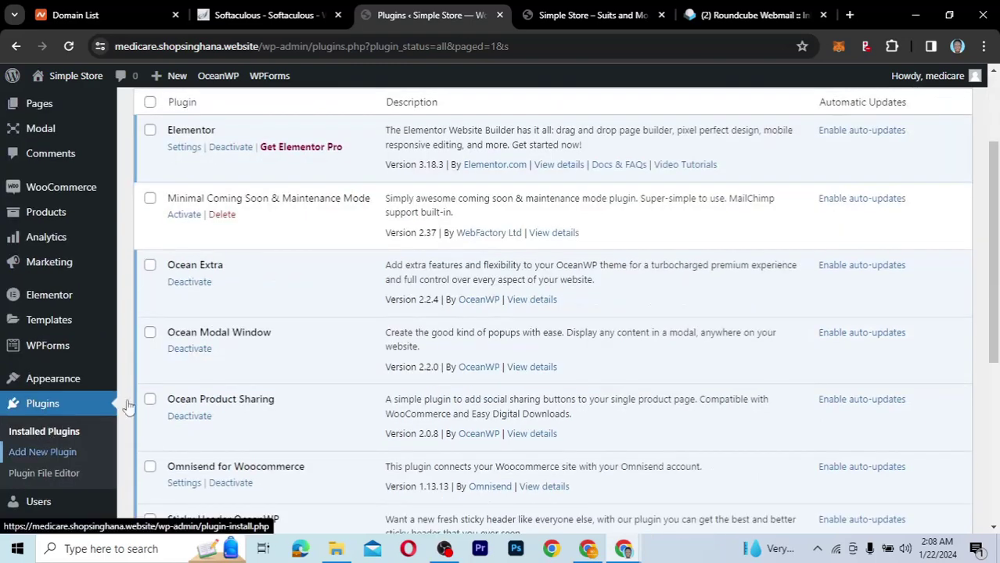
Search the plugin directory for elementor and look over the matching plugins
left_click(45, 453)
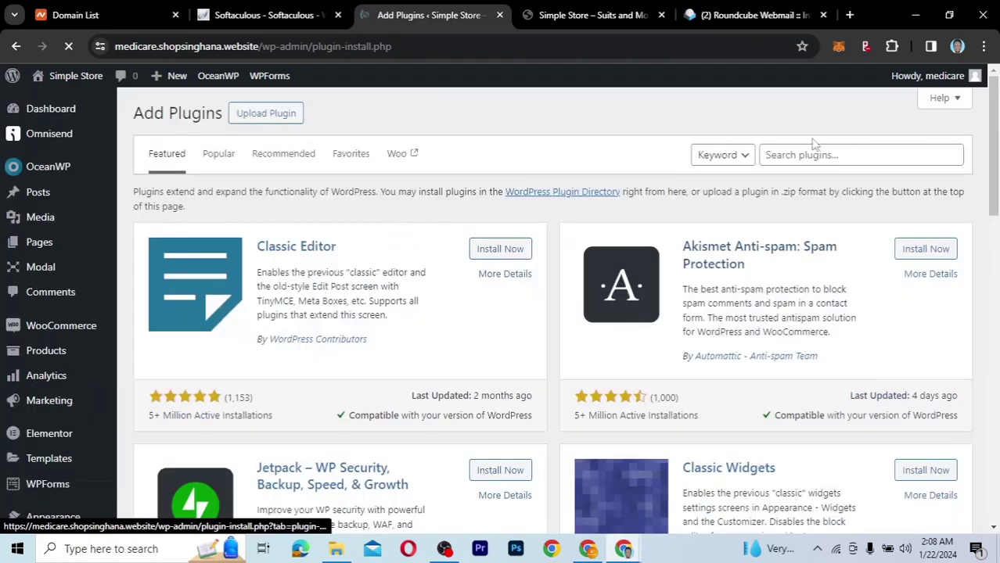
left_click(821, 156)
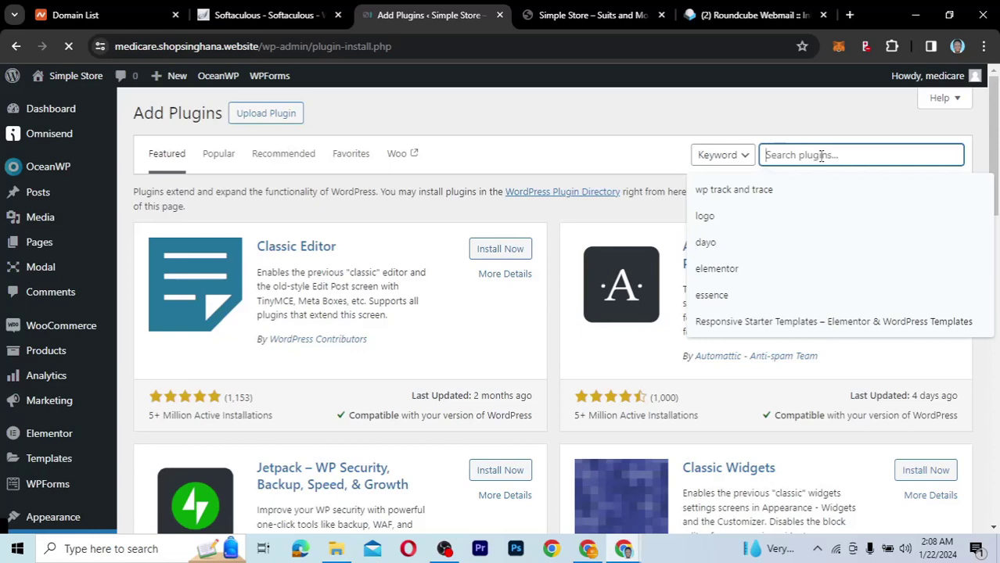
type("elementor")
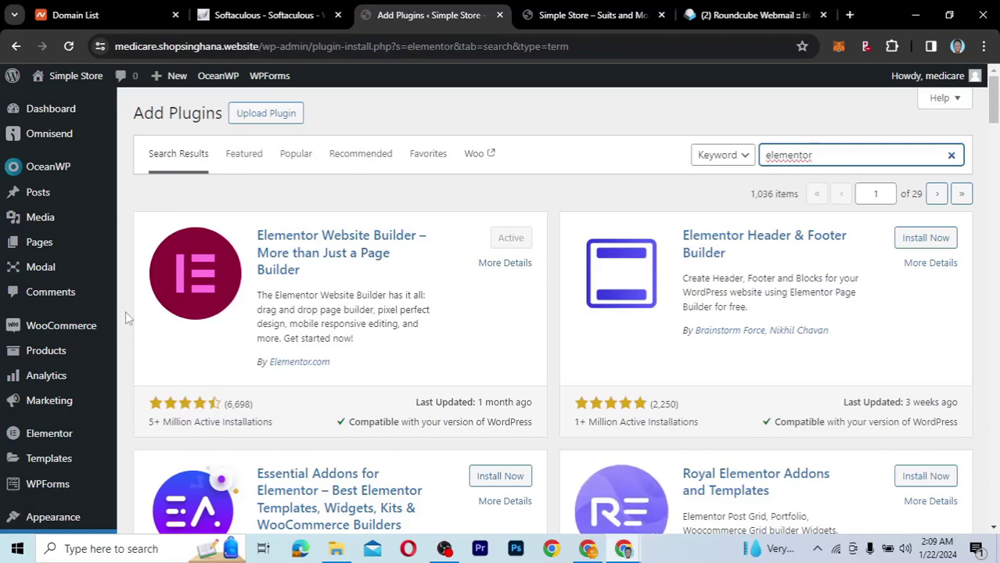
scroll(126, 311, "down", 3)
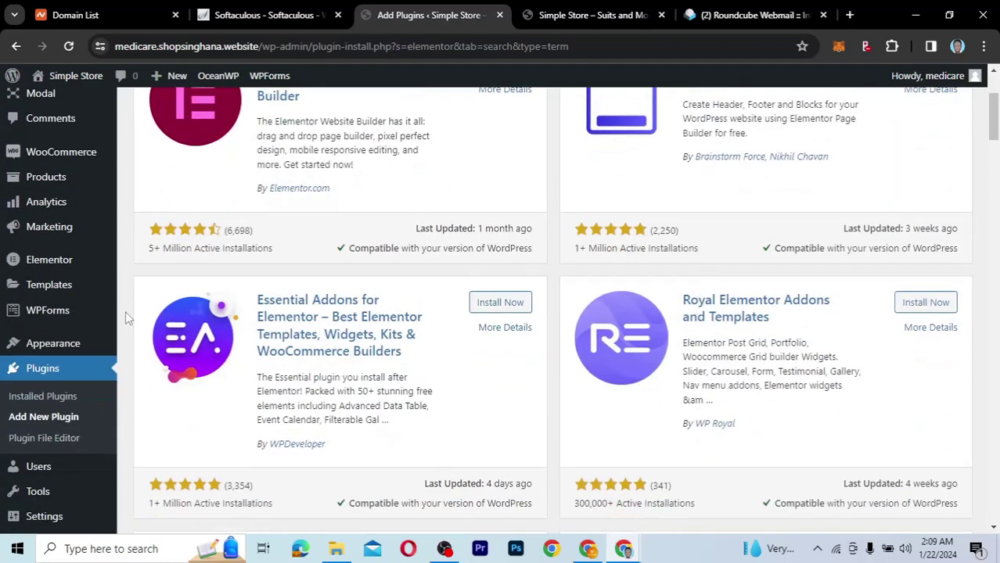
Look over Elementor's general settings and open the Maintenance Mode settings in its tools
mouse_move(37, 260)
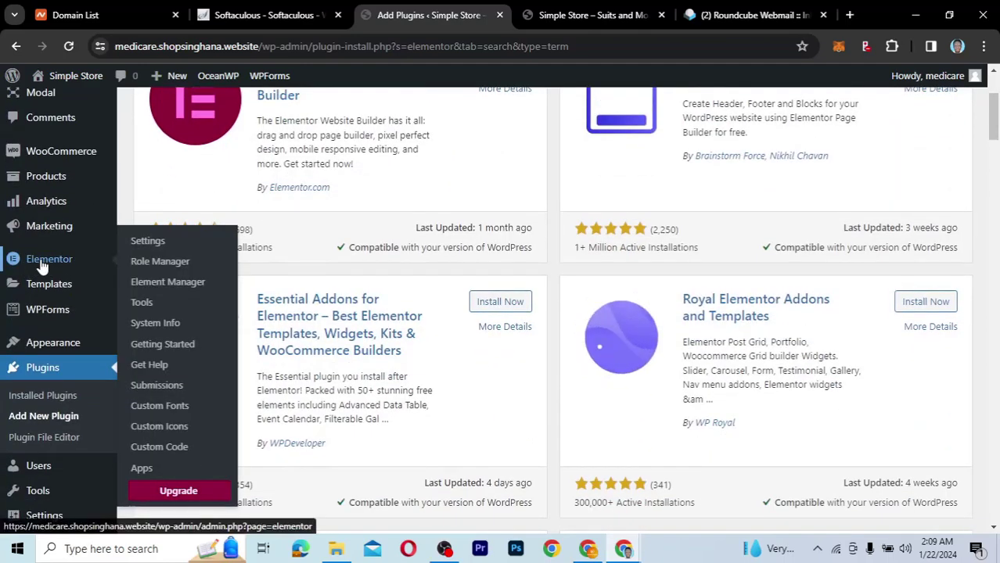
left_click(151, 244)
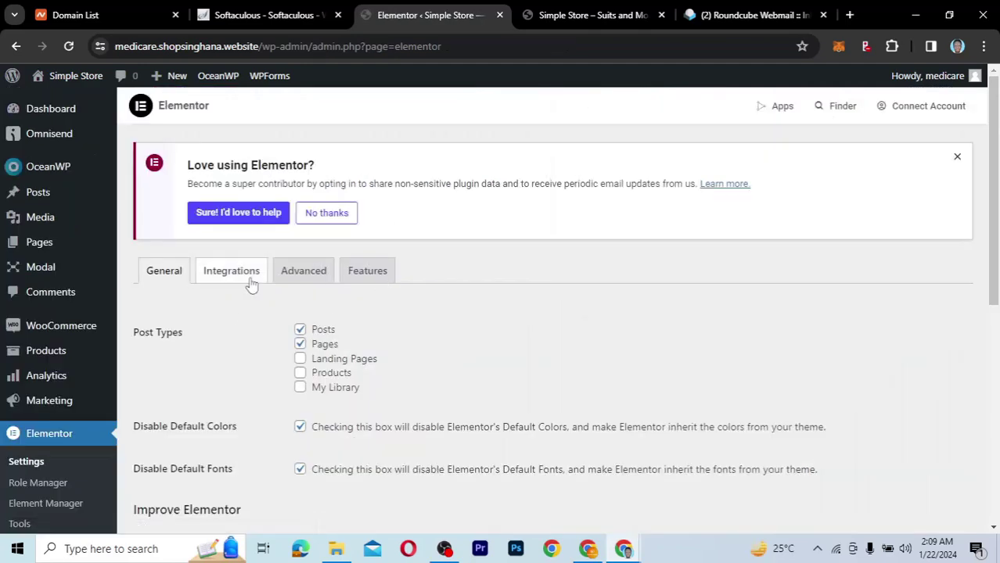
scroll(441, 358, "down", 2)
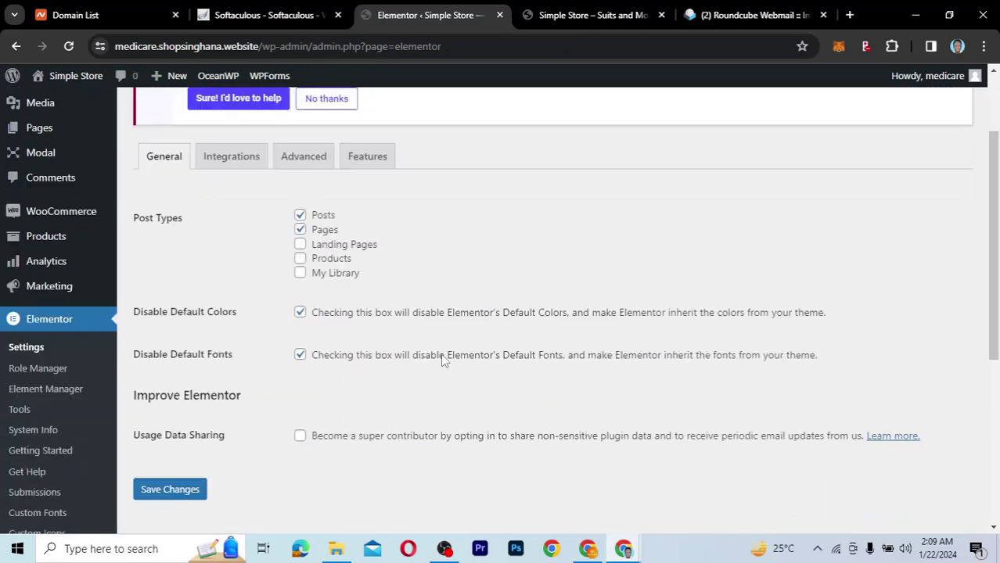
left_click(19, 415)
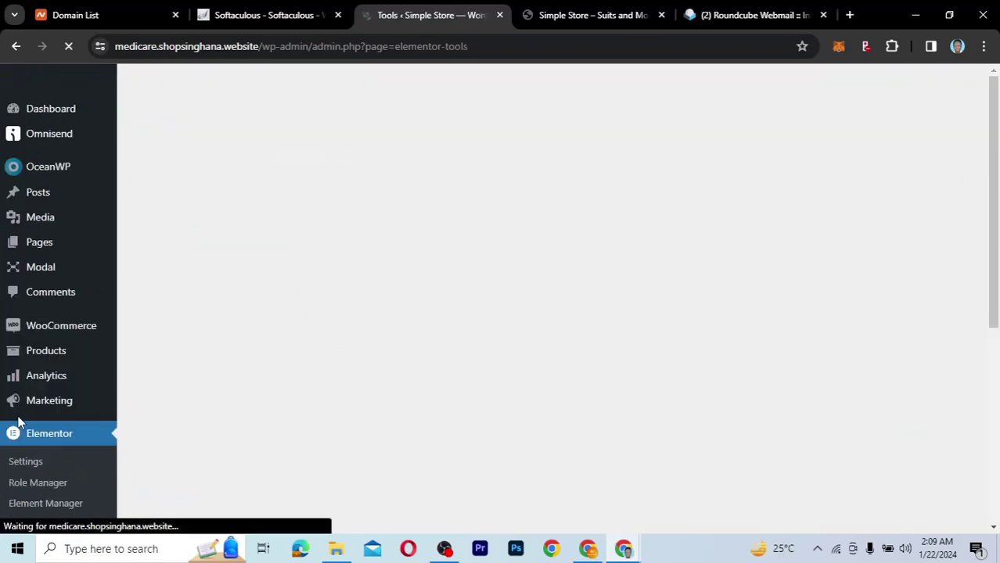
scroll(513, 361, "down", 2)
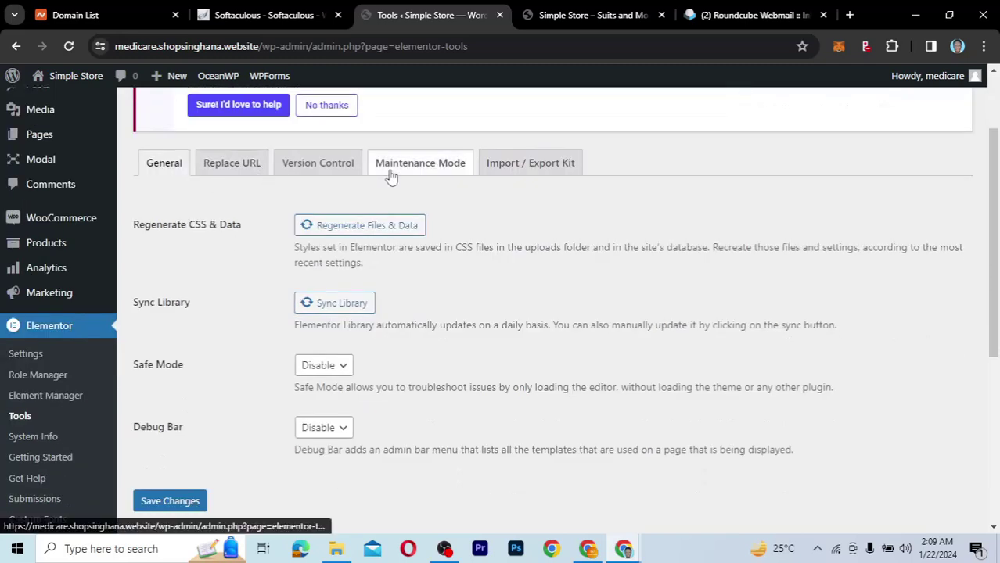
left_click(434, 164)
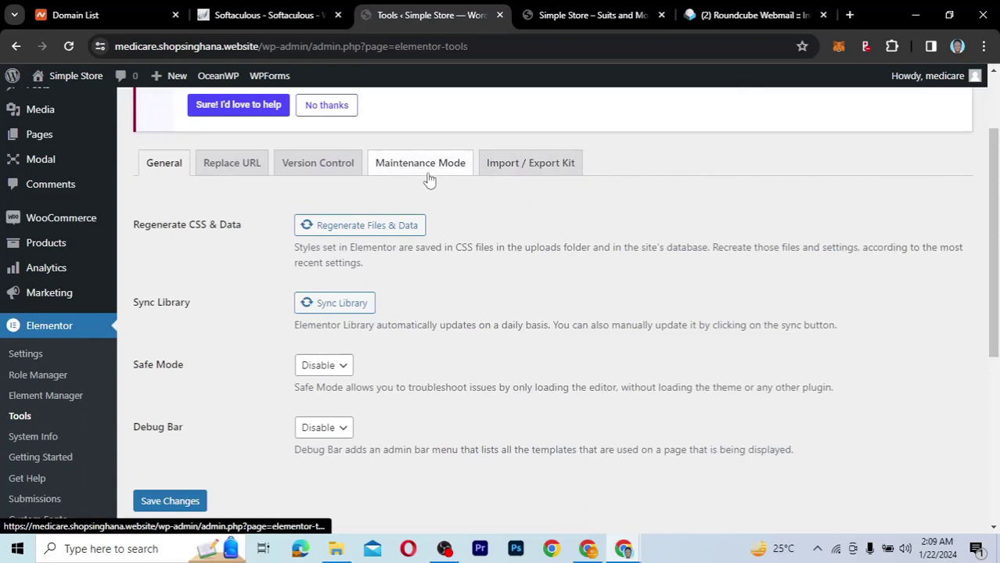
left_click(423, 164)
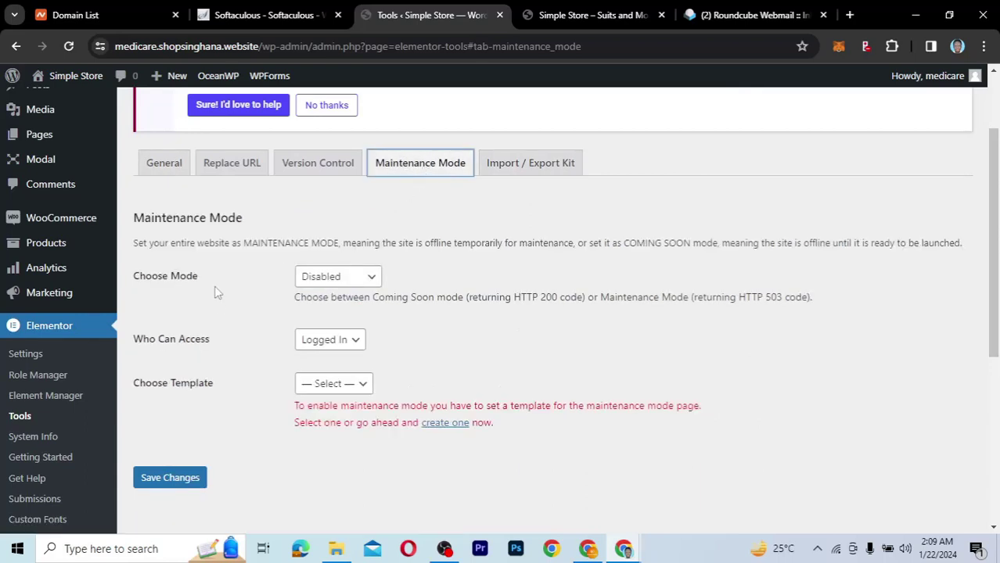
Set Elementor's maintenance mode to Coming Soon, trying the Maintenance option in between
left_click(347, 282)
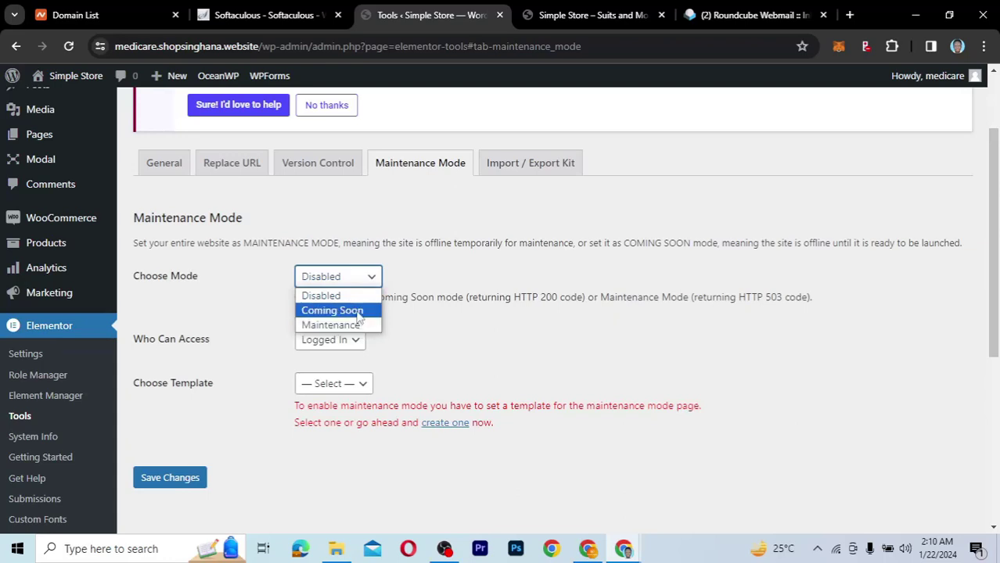
left_click(359, 315)
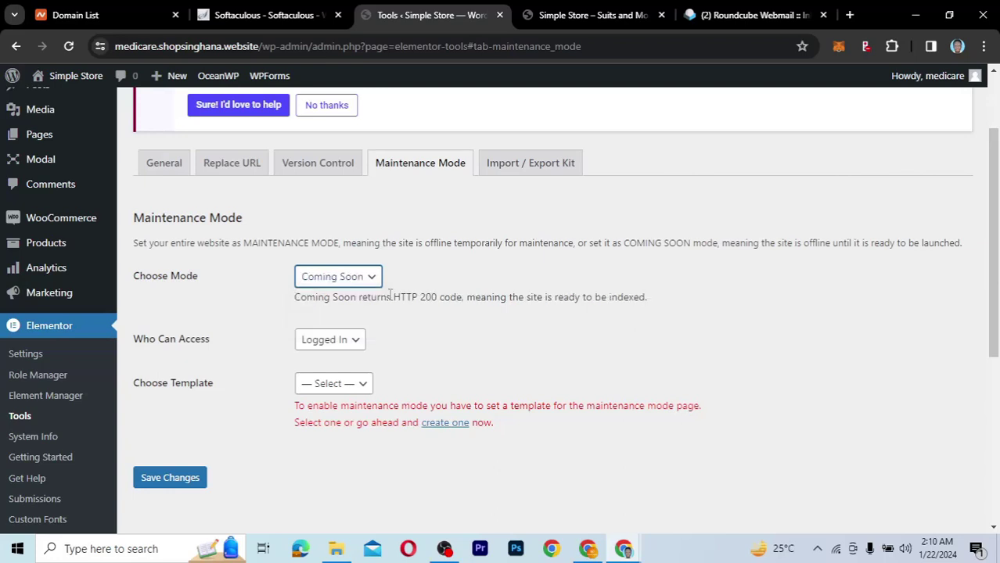
left_click(365, 282)
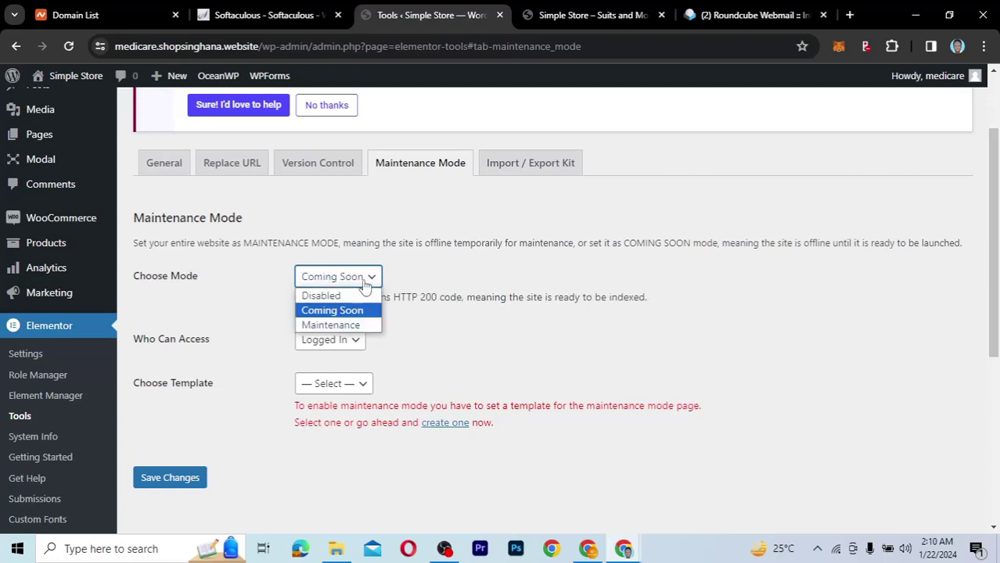
left_click(349, 329)
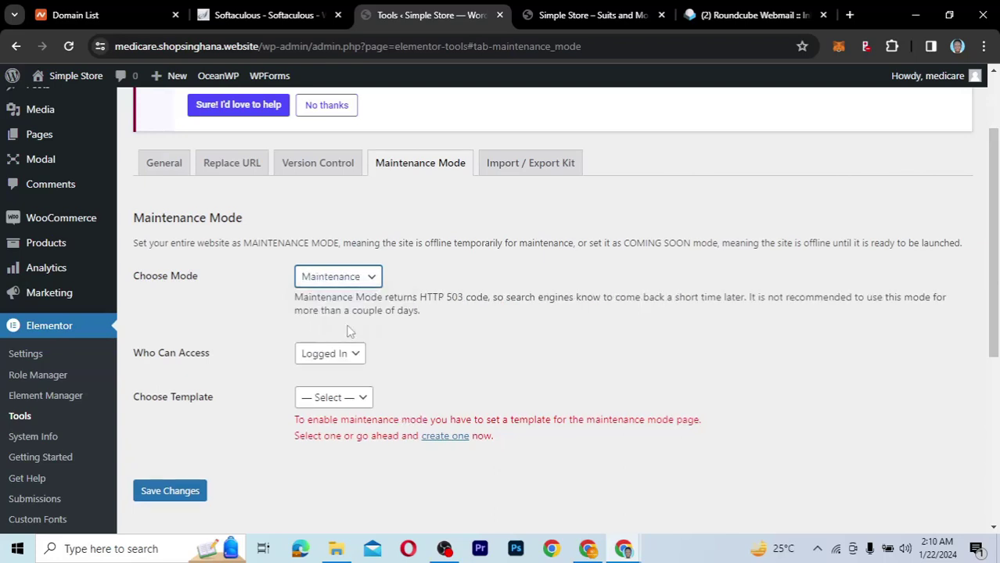
left_click(345, 283)
left_click(336, 311)
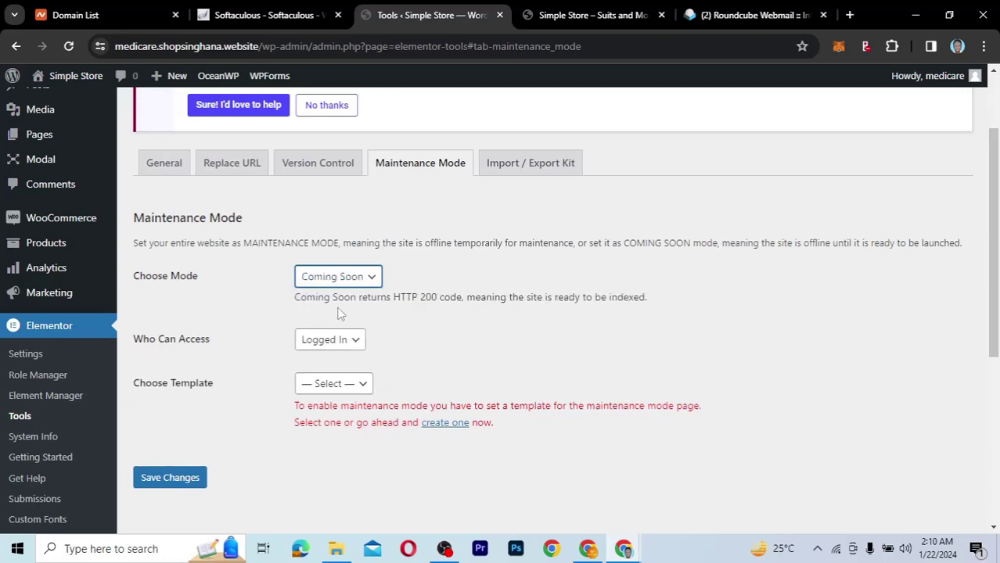
Check the template choices for the coming-soon page and start a new template titled Coming Soon
scroll(435, 341, "down", 1)
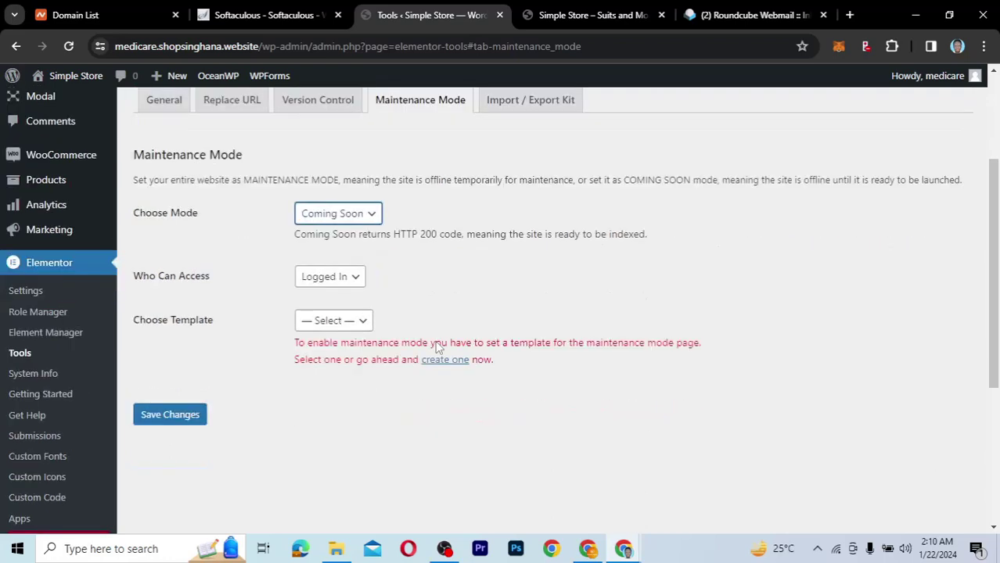
left_click(341, 319)
left_click(335, 320)
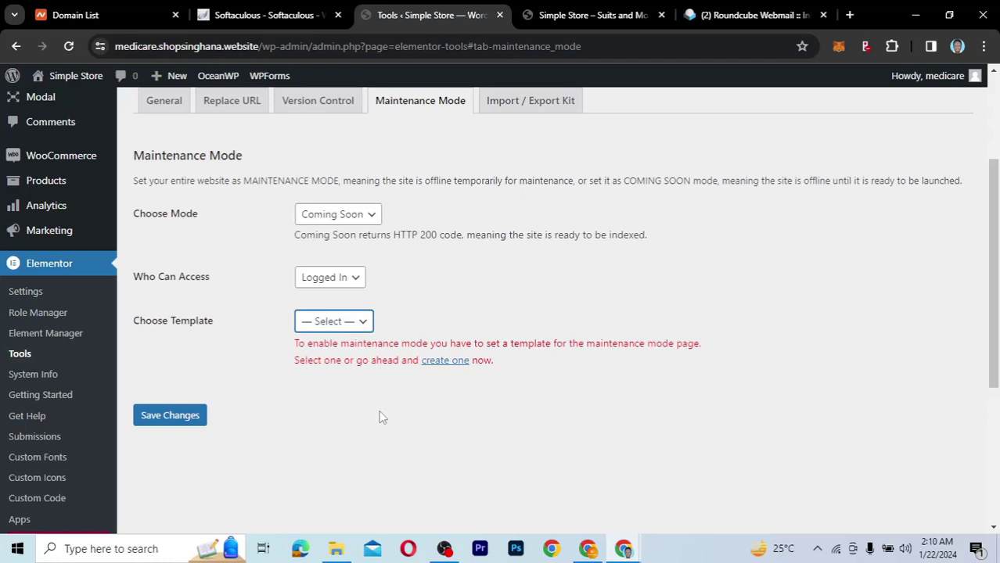
left_click(444, 361)
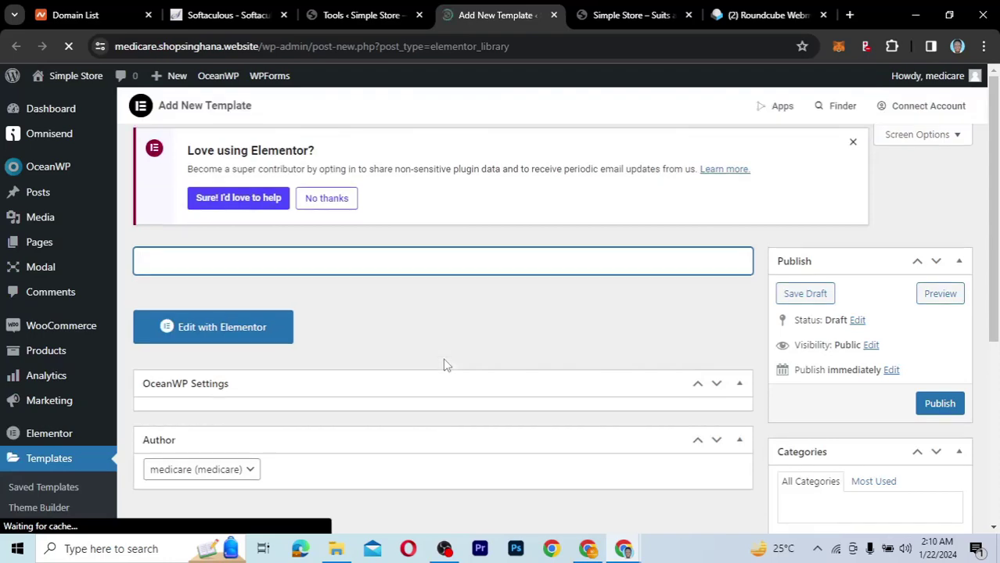
type("Coming Soon")
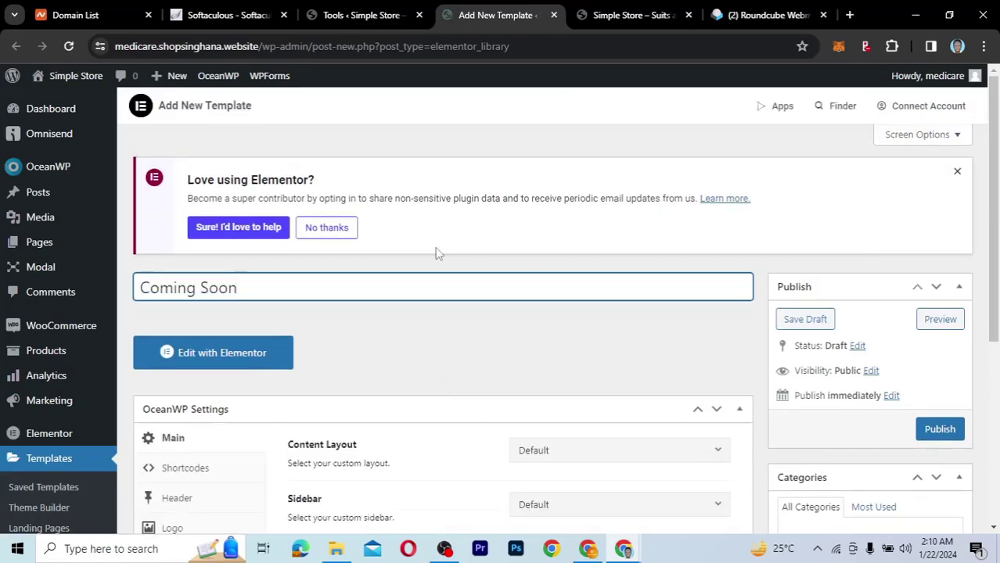
Review the template's OceanWP settings and set its content layout to Full Width
scroll(404, 376, "down", 2)
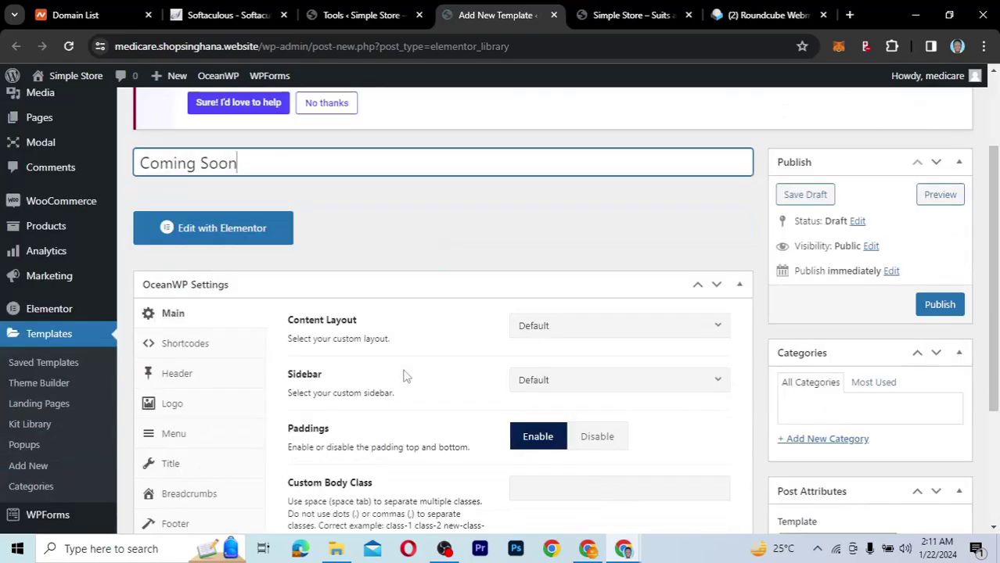
scroll(404, 377, "down", 2)
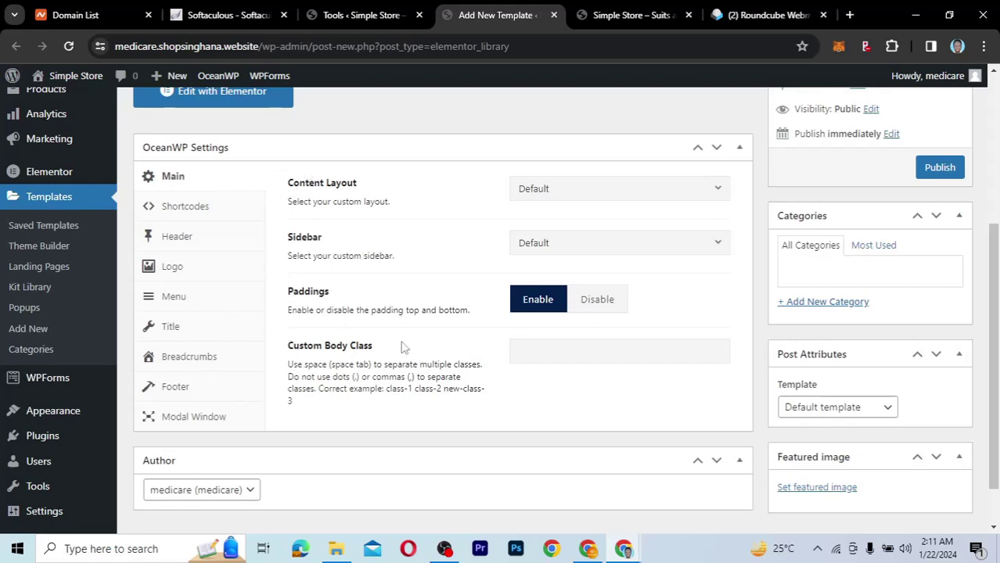
scroll(403, 347, "down", 1)
scroll(402, 342, "up", 3)
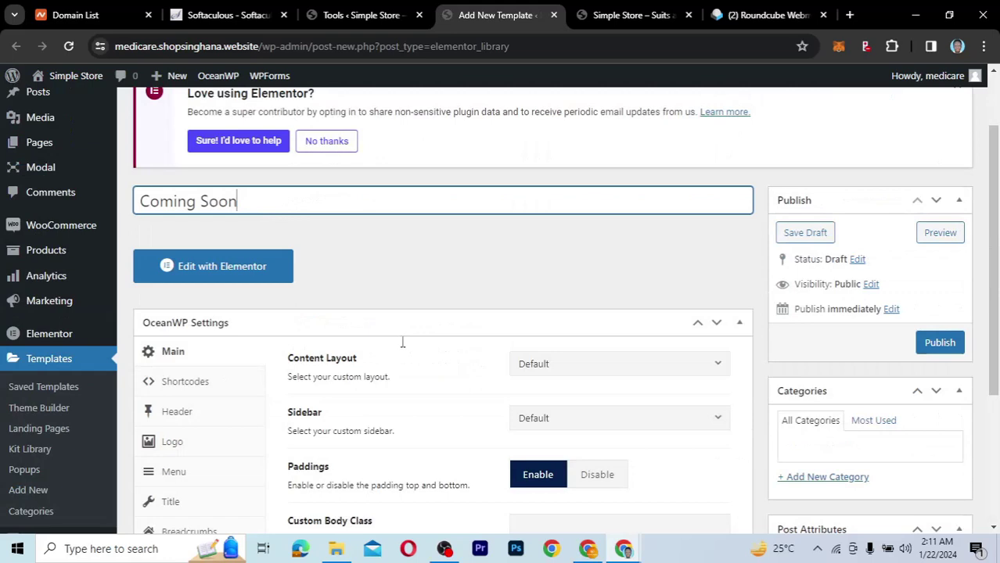
scroll(402, 341, "down", 2)
left_click(605, 206)
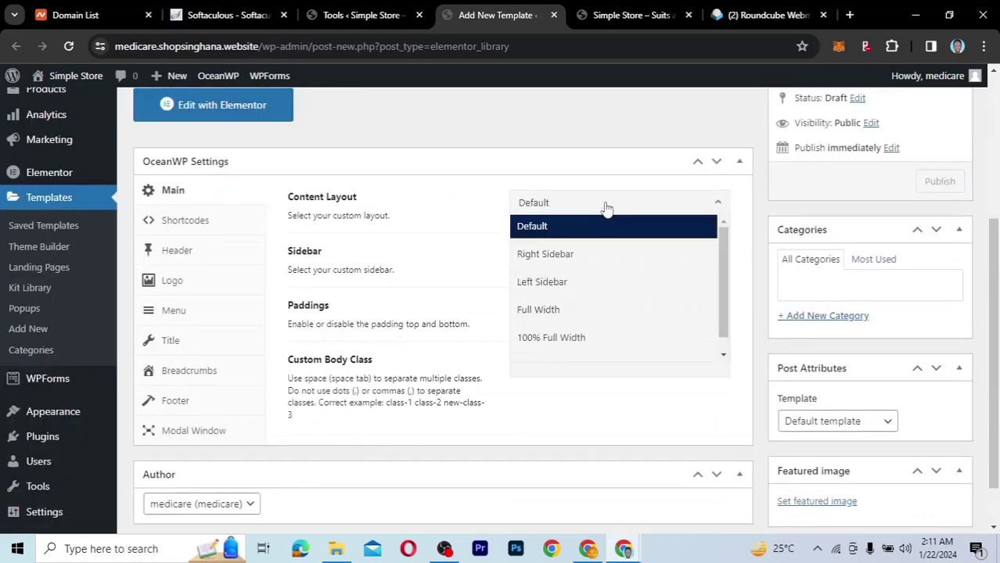
left_click(552, 313)
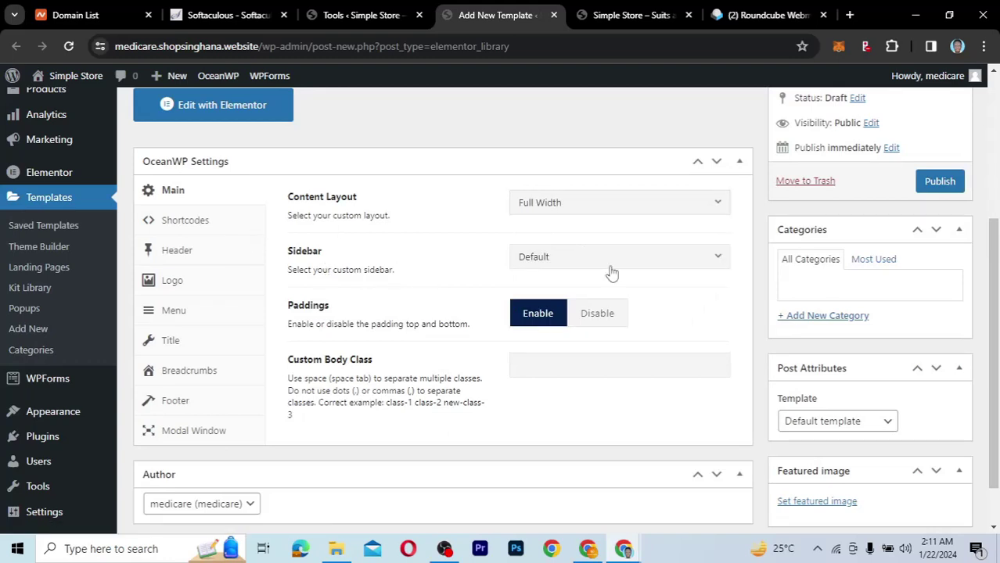
Assign the Elementor Canvas template in the post attributes and publish the Coming Soon template
left_click(831, 420)
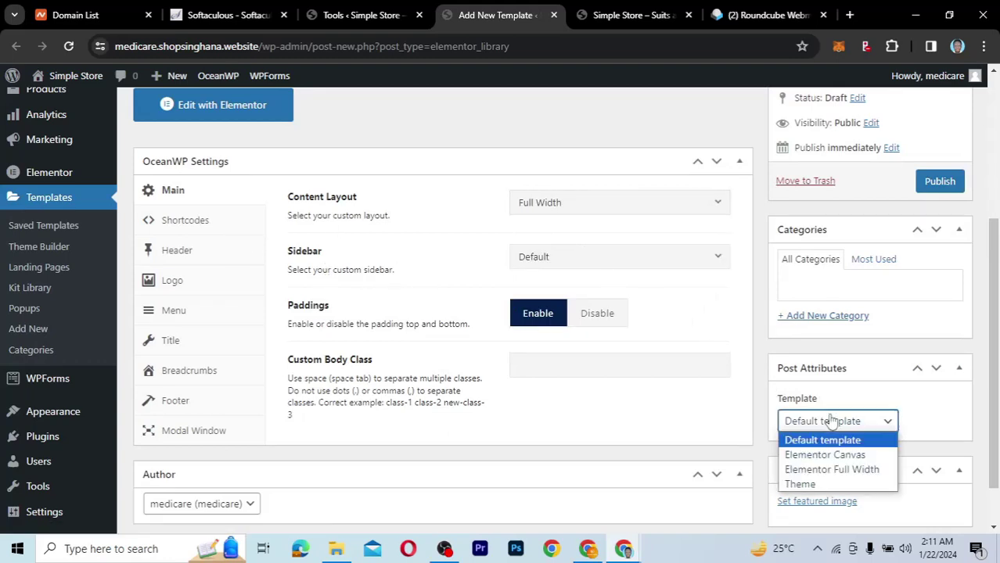
left_click(835, 460)
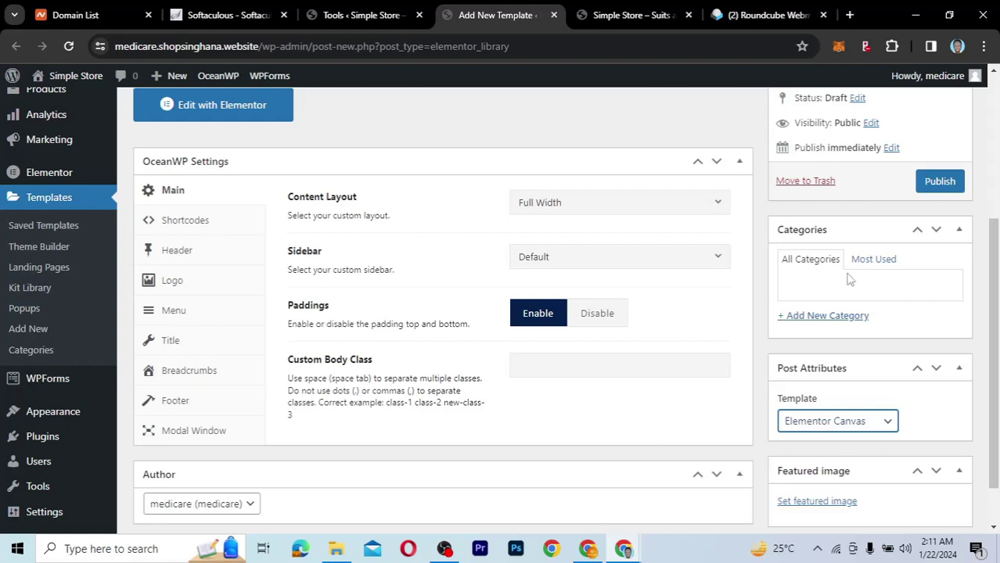
left_click(942, 186)
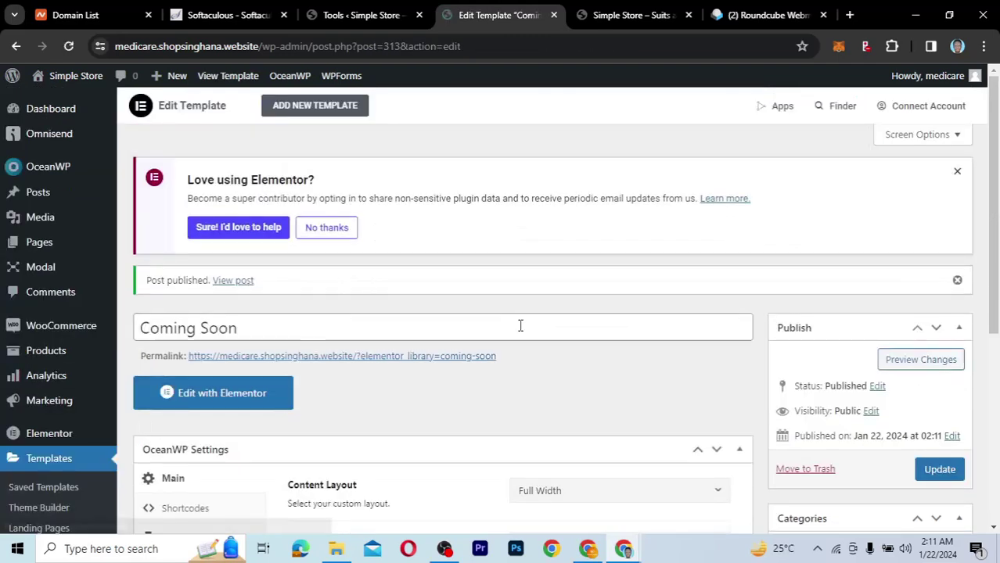
Open the Coming Soon template in the Elementor editor and dismiss the Elementor AI notification
scroll(520, 325, "down", 2)
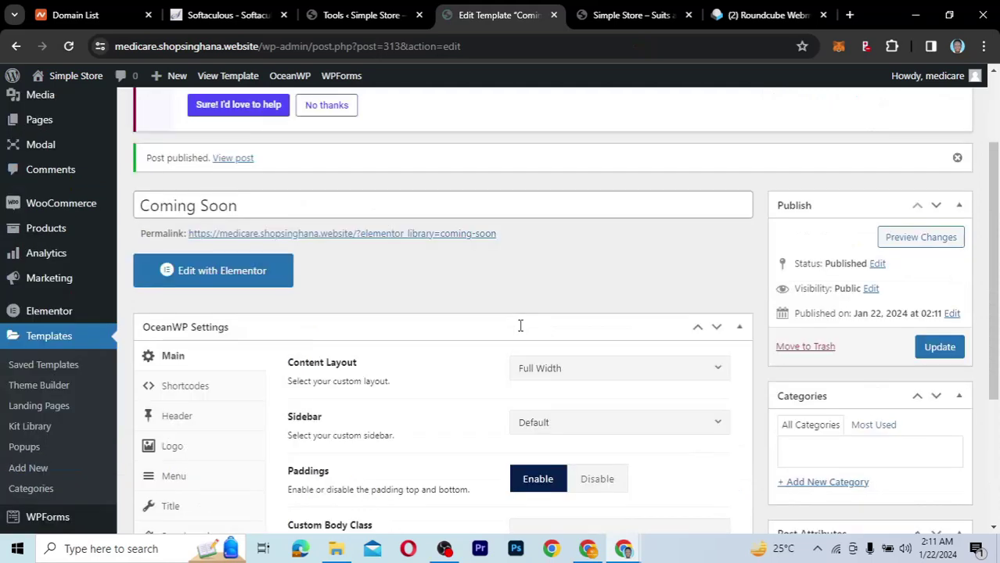
left_click(222, 274)
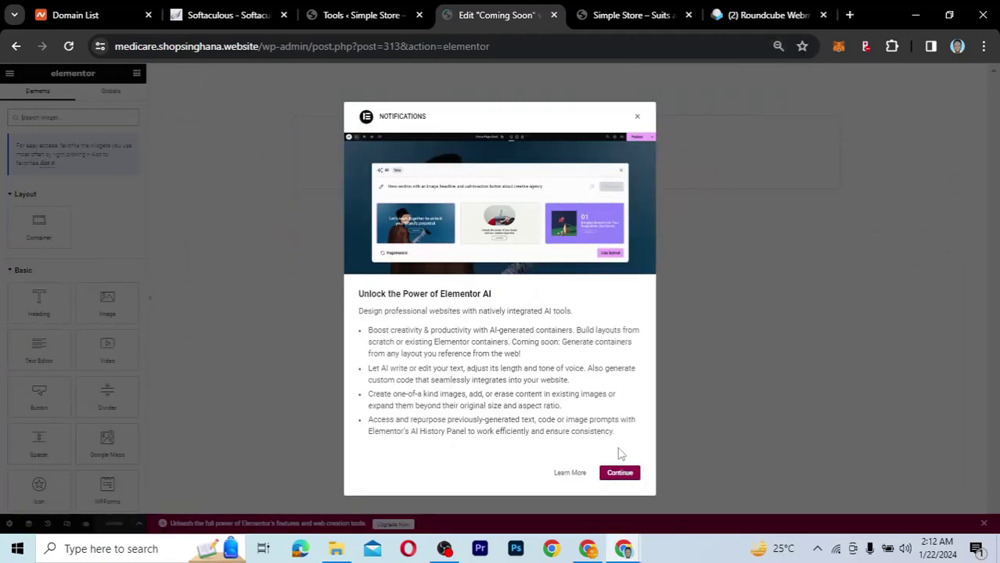
left_click(619, 472)
key("ctrl+plus")
key("ctrl+plus")
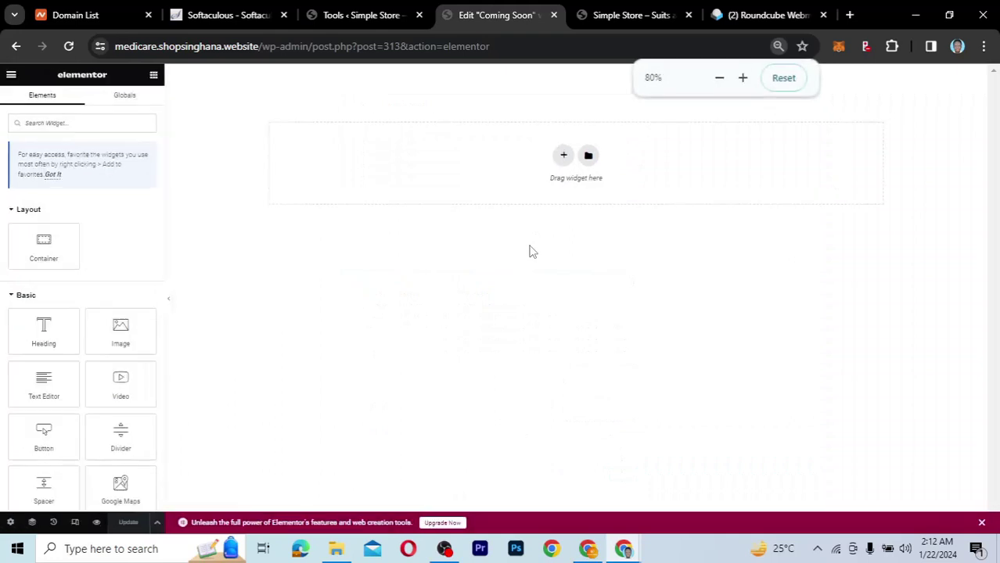
key("ctrl+plus")
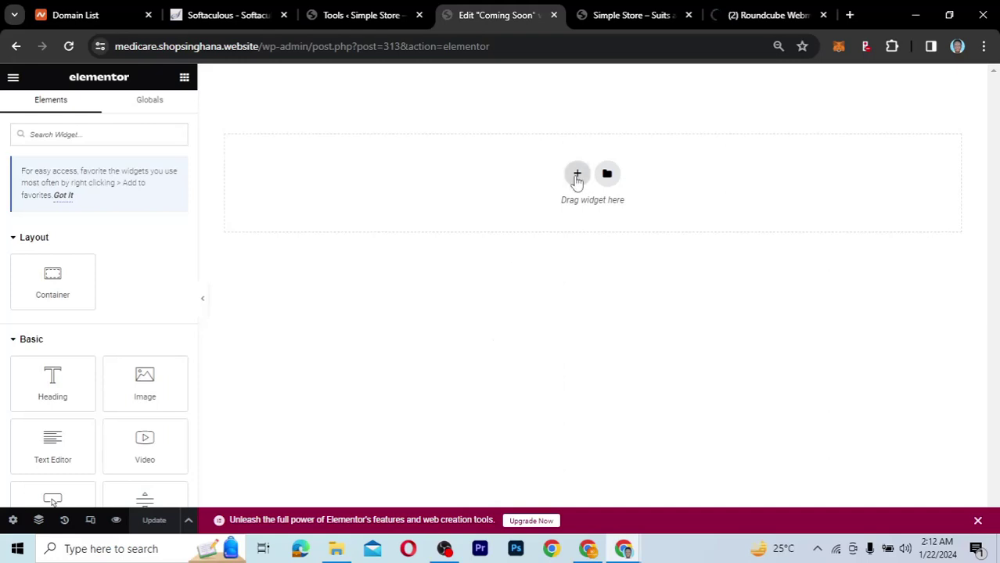
Add a single-column container with a downward direction to the empty canvas, keeping its content width Boxed
left_click(577, 175)
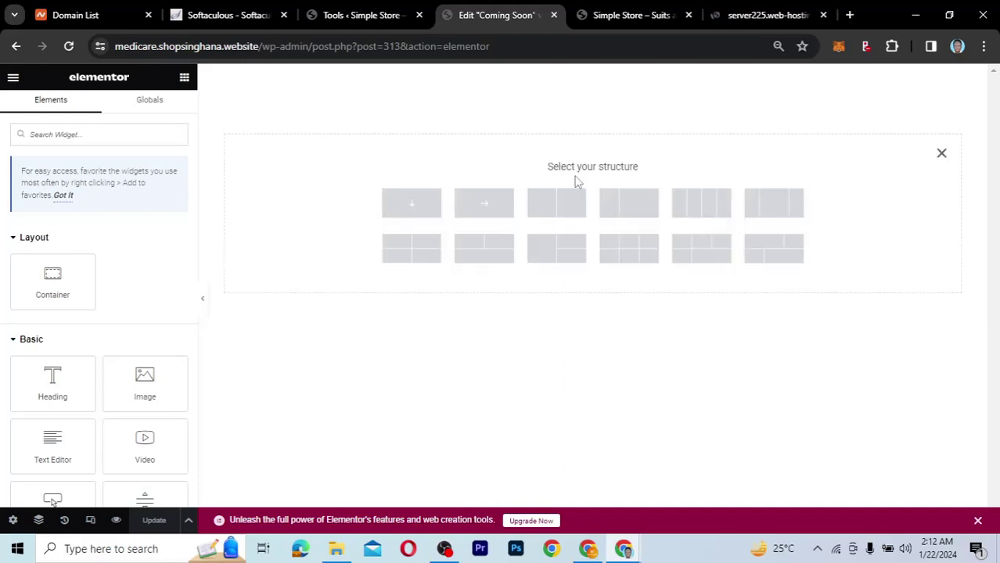
left_click(411, 204)
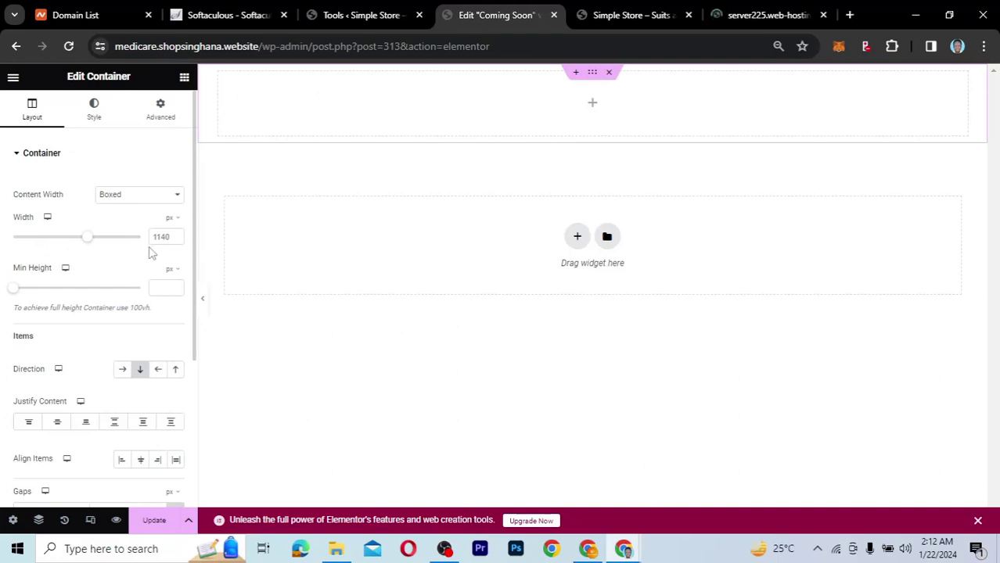
left_click(135, 200)
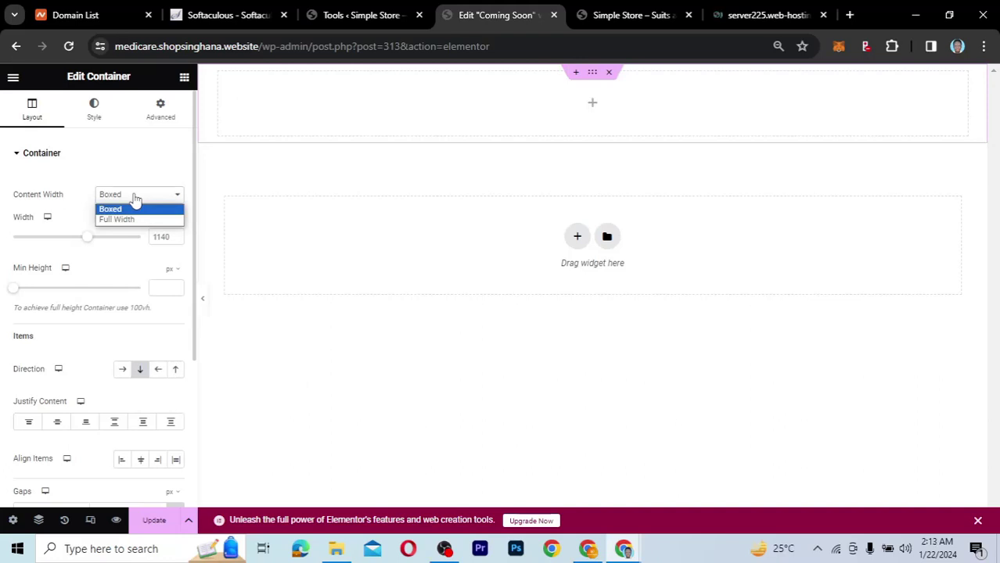
left_click(135, 198)
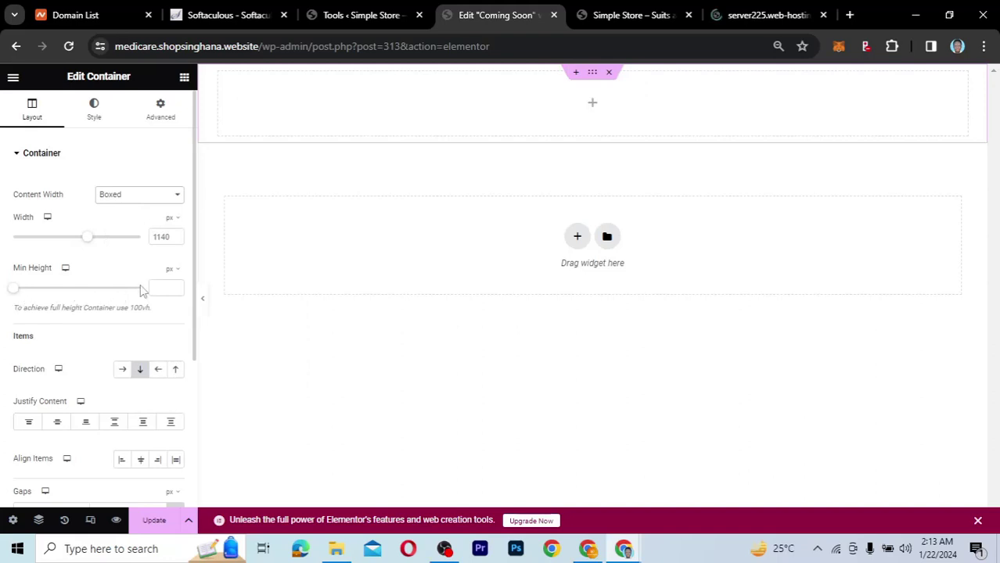
Set the container's minimum height to 100 vh
left_click(171, 270)
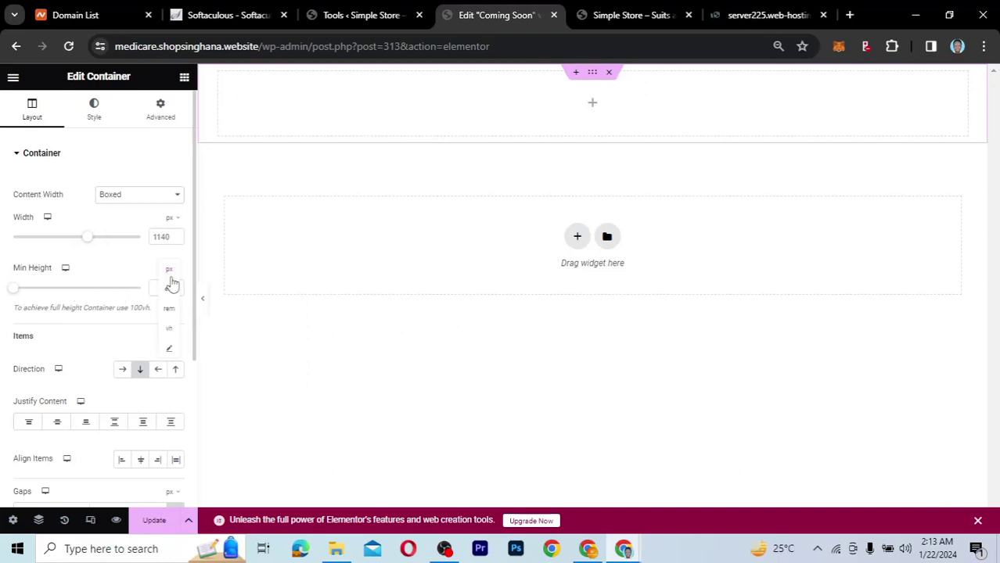
left_click(168, 335)
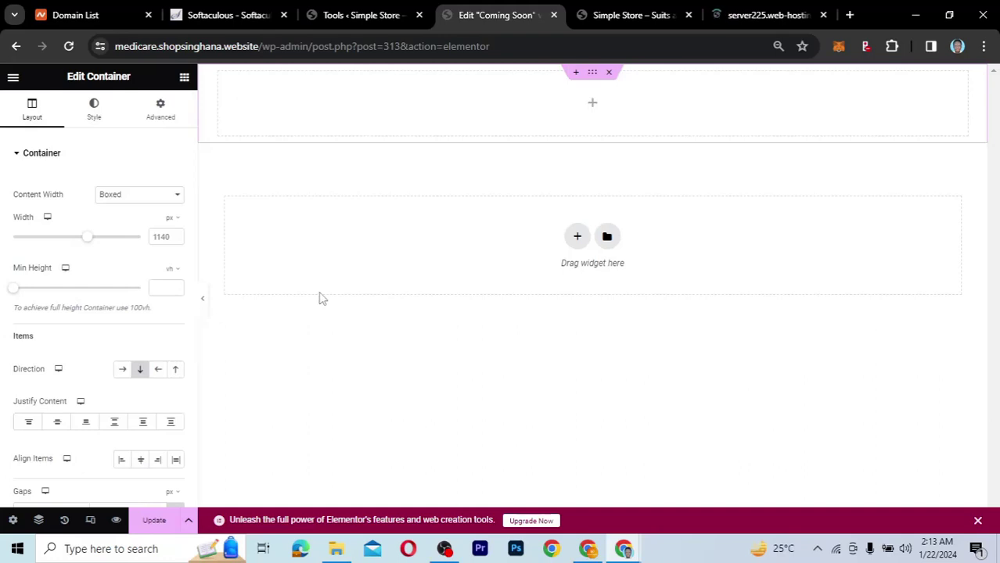
left_click(157, 288)
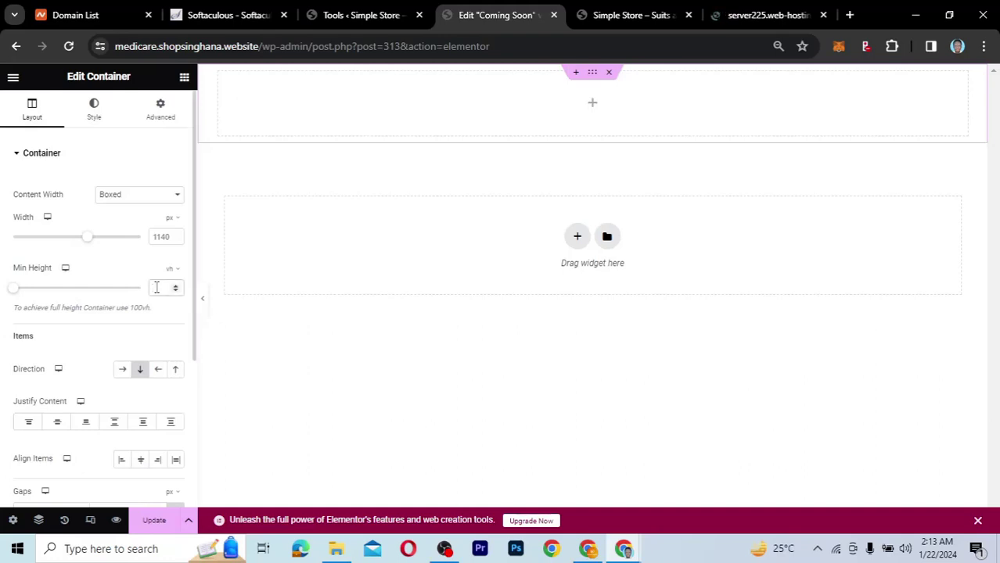
type("100")
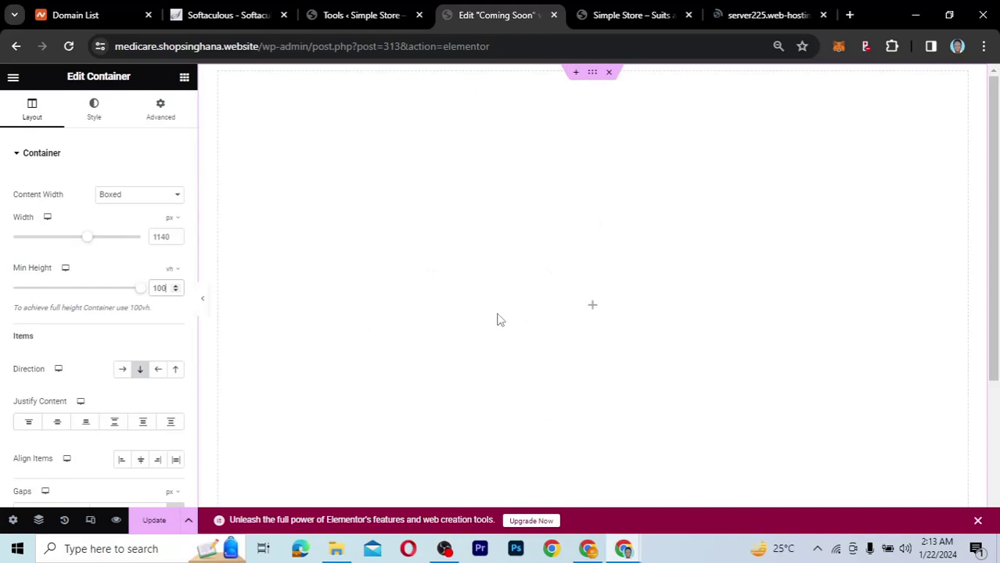
left_click(93, 110)
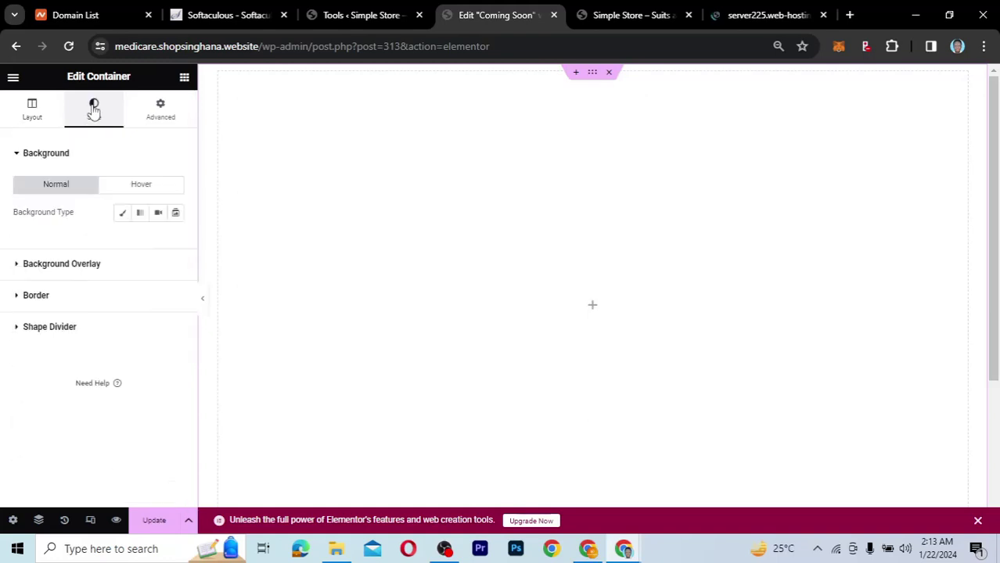
left_click(127, 217)
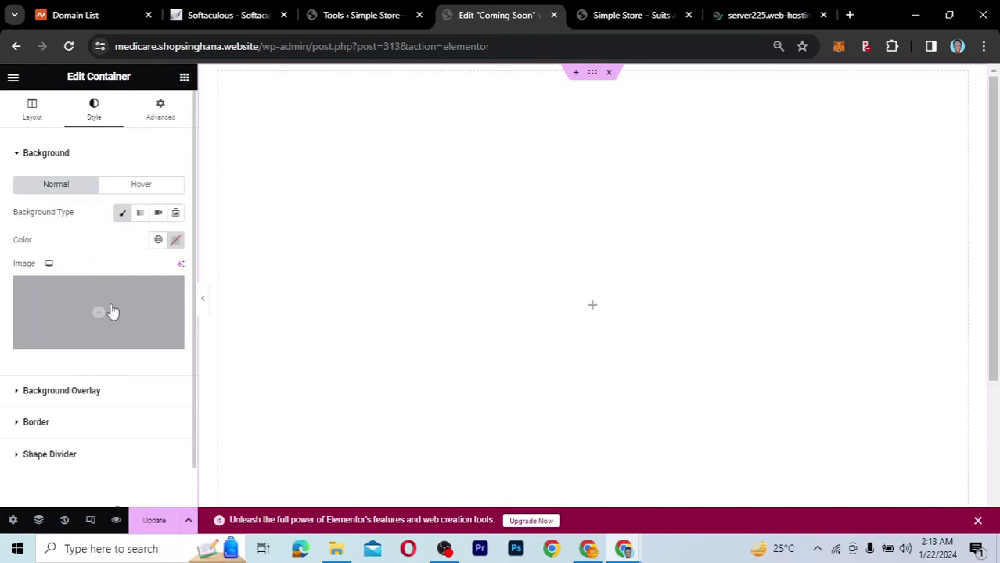
left_click(112, 310)
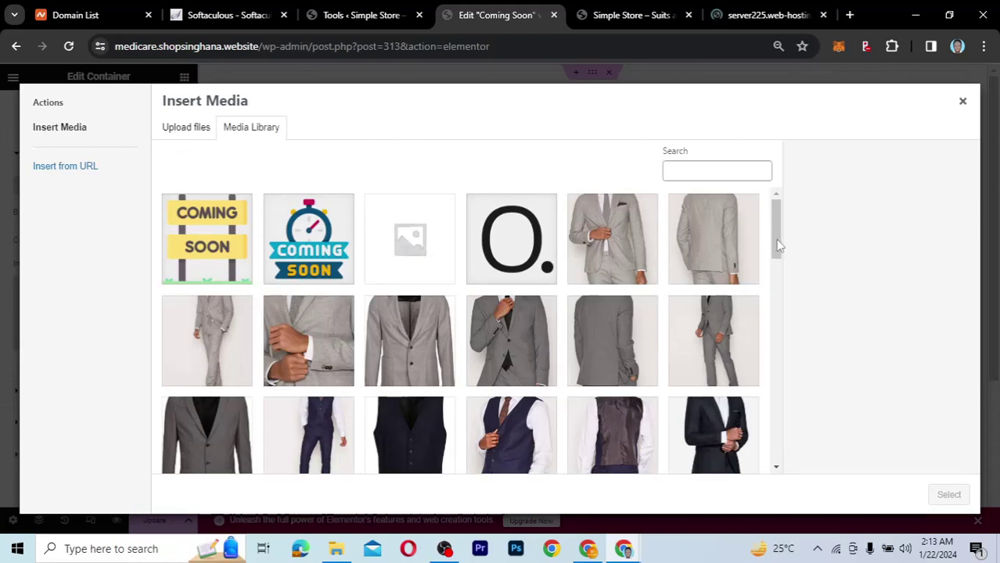
left_click_drag(778, 246, 771, 366)
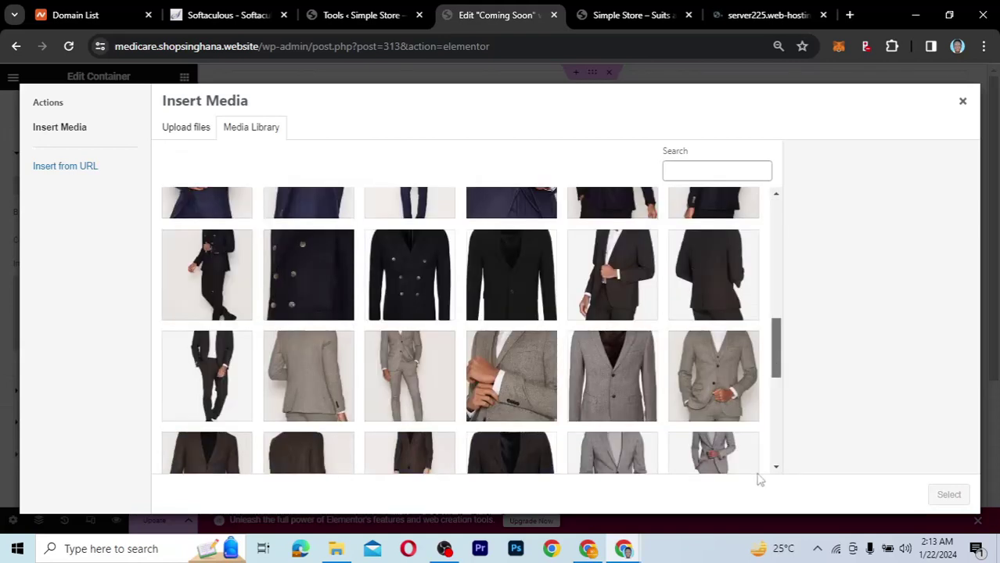
scroll(758, 479, "down", 5)
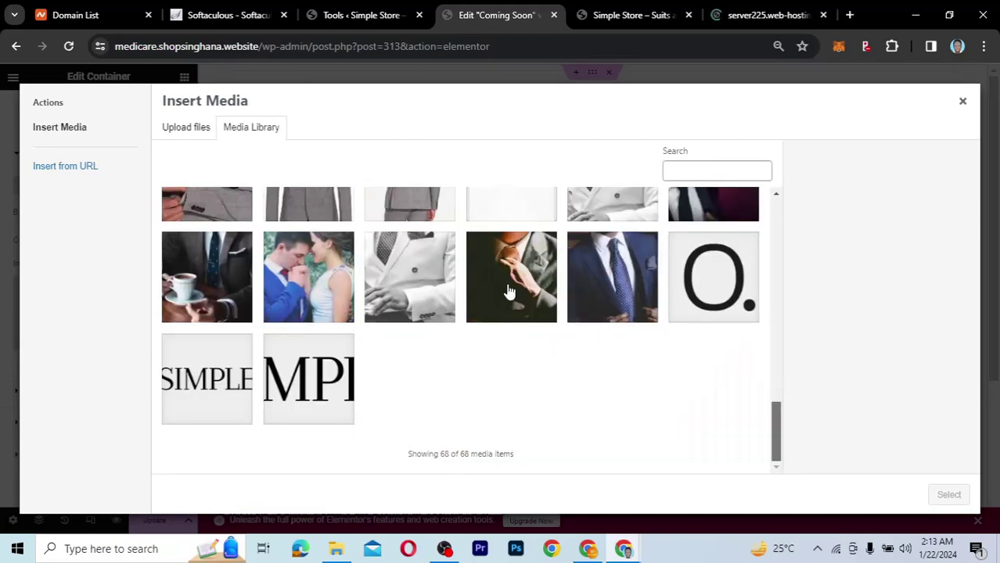
left_click(509, 288)
left_click(605, 283)
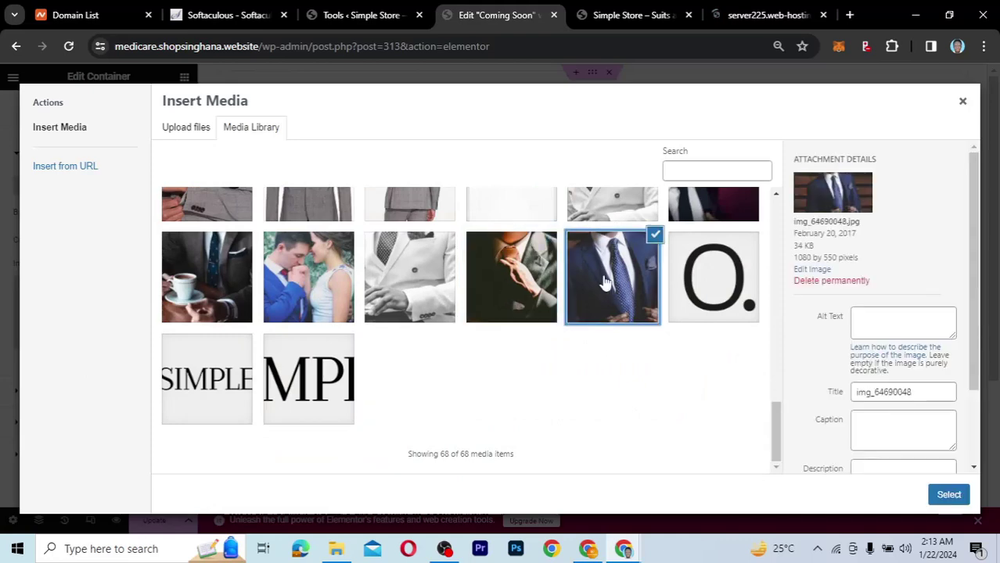
left_click(430, 280)
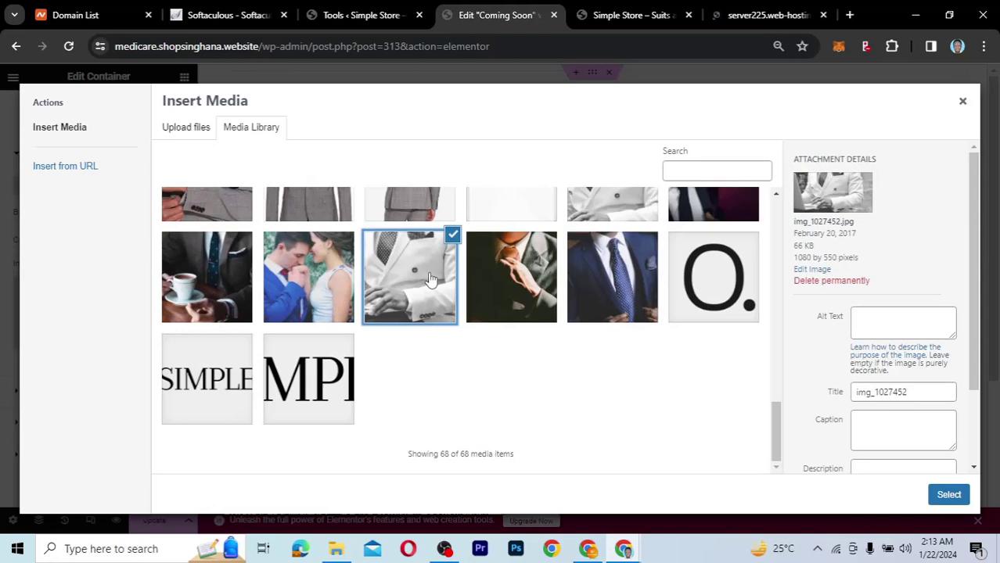
left_click(222, 280)
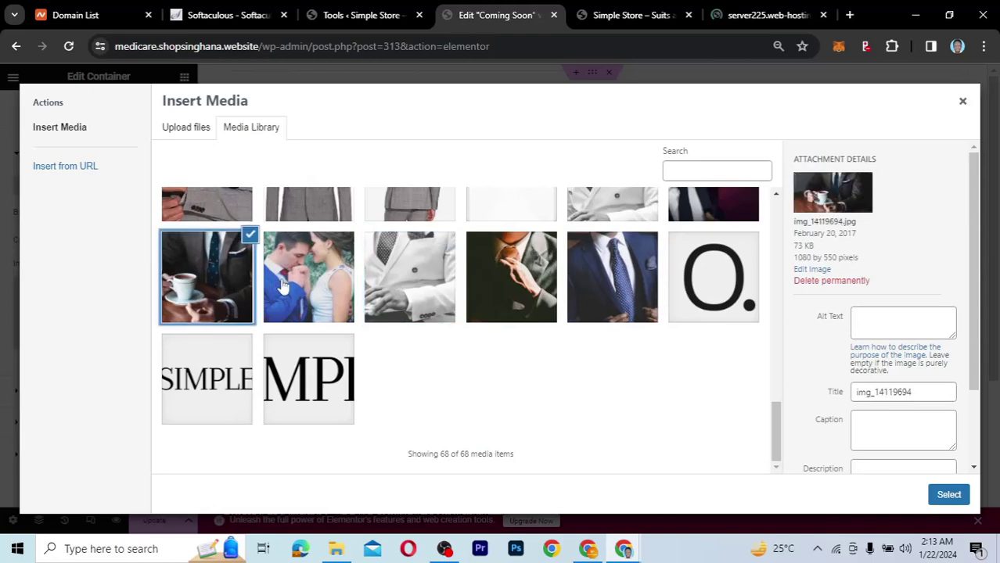
left_click(284, 288)
left_click(509, 283)
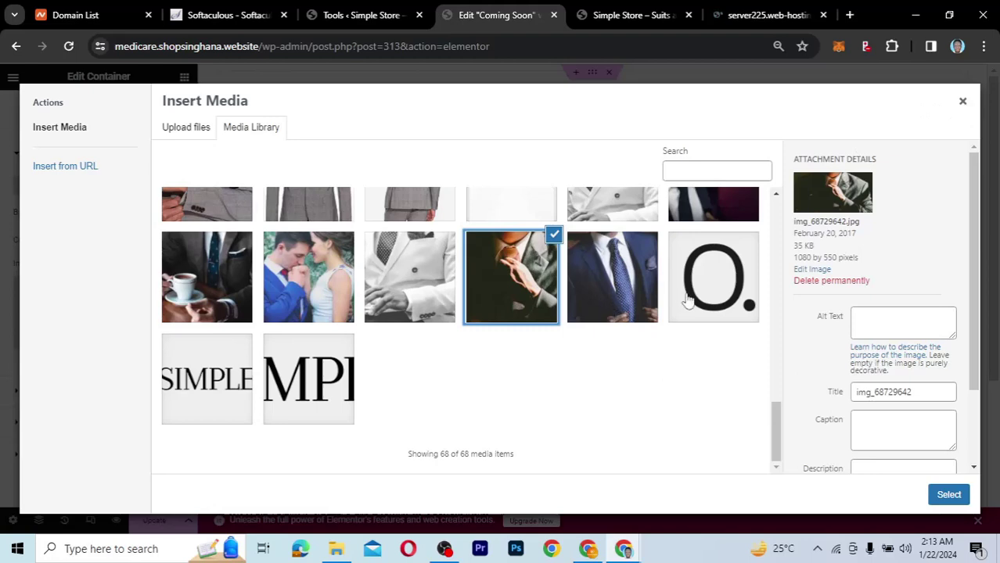
left_click(963, 104)
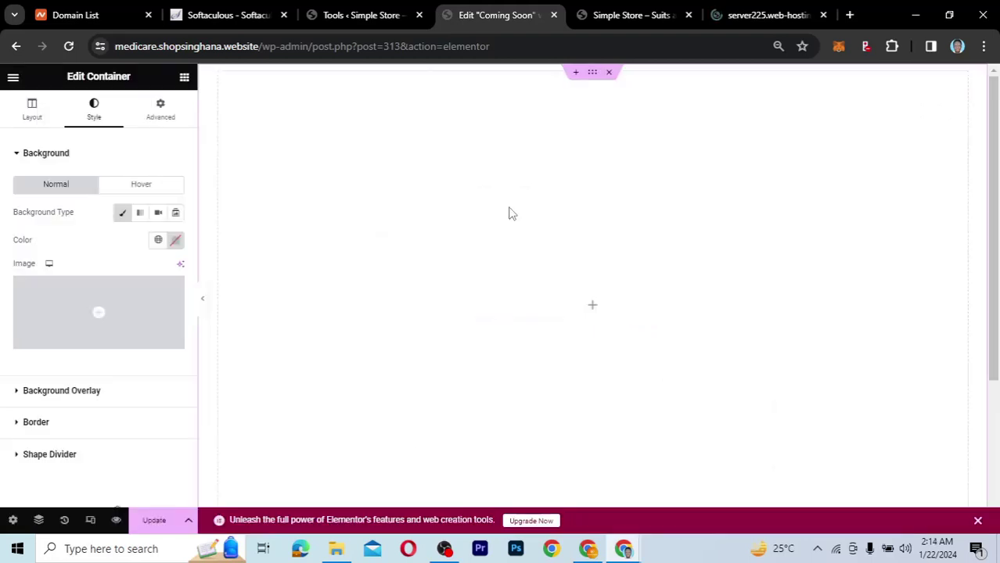
Give the container a slideshow background using the blue suit, dark suit, white suit and coffee cup images from the media library
left_click(176, 216)
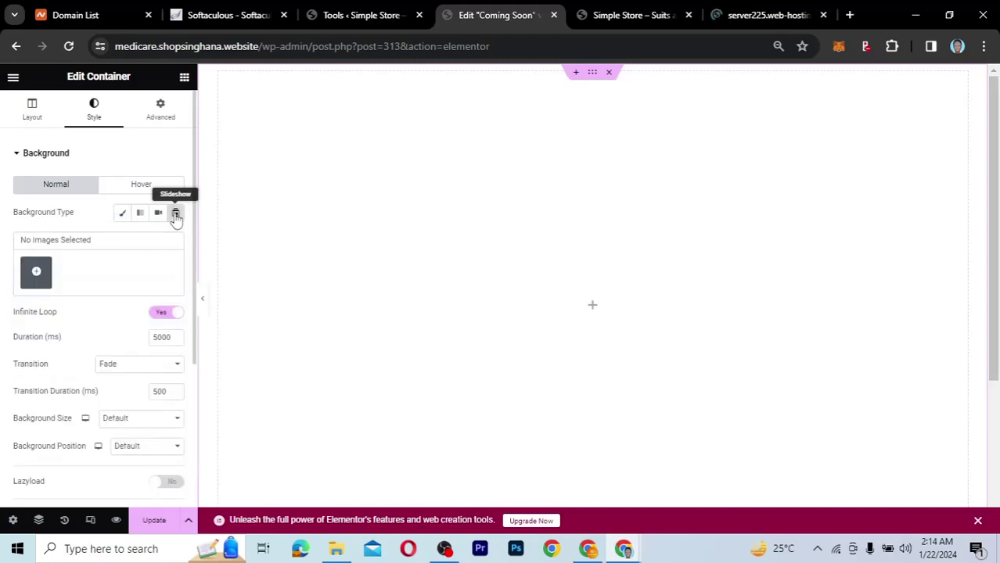
left_click(36, 274)
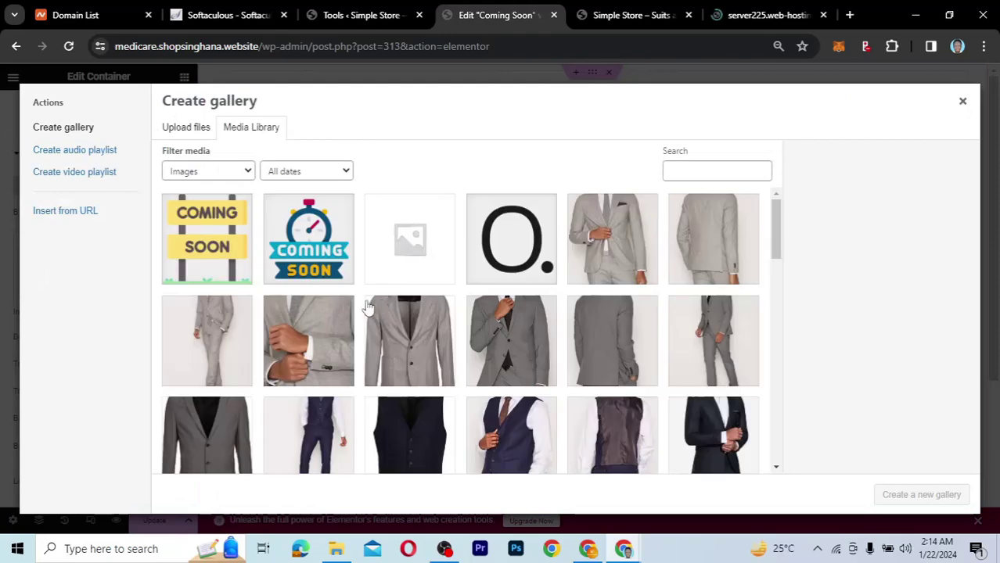
left_click_drag(774, 242, 763, 435)
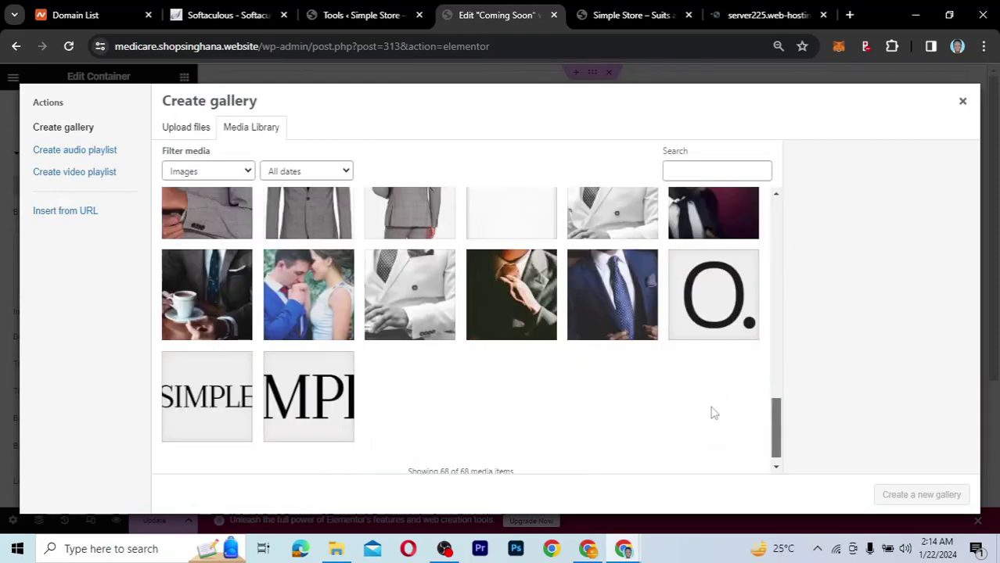
left_click(615, 309)
left_click(485, 305)
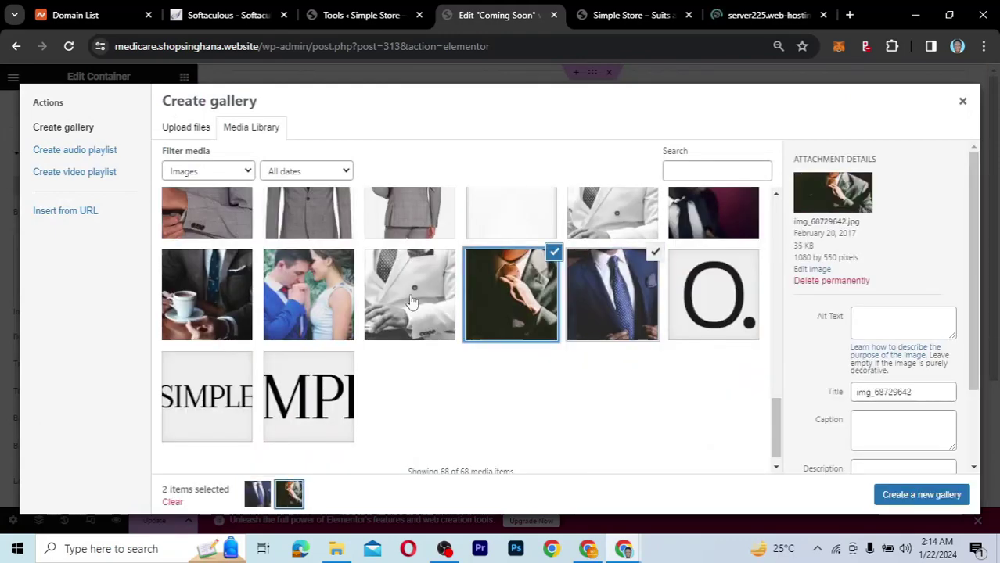
left_click(403, 301)
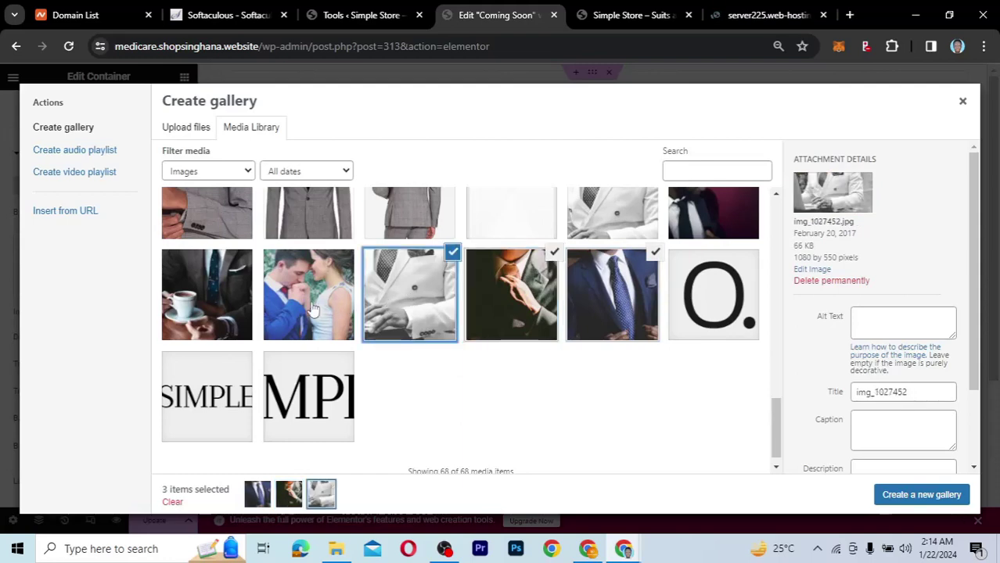
left_click(212, 304)
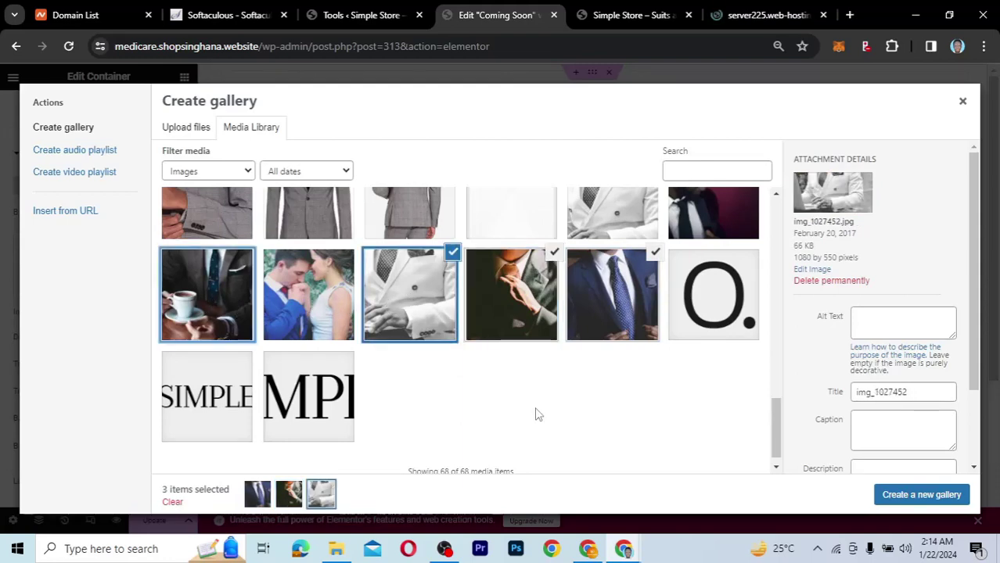
left_click(915, 500)
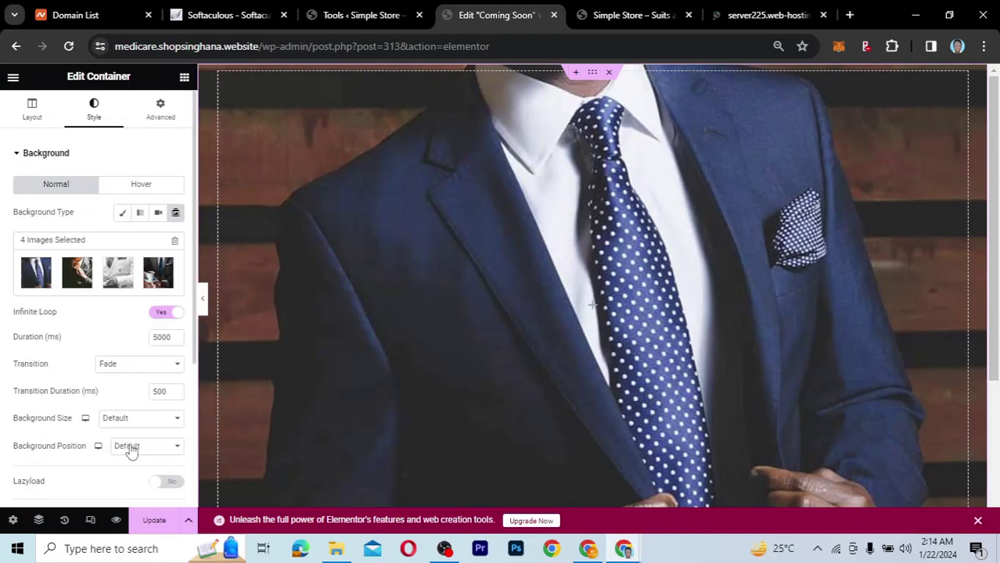
Set the slideshow's background size to Cover and its background position to Center Center
scroll(53, 434, "down", 2)
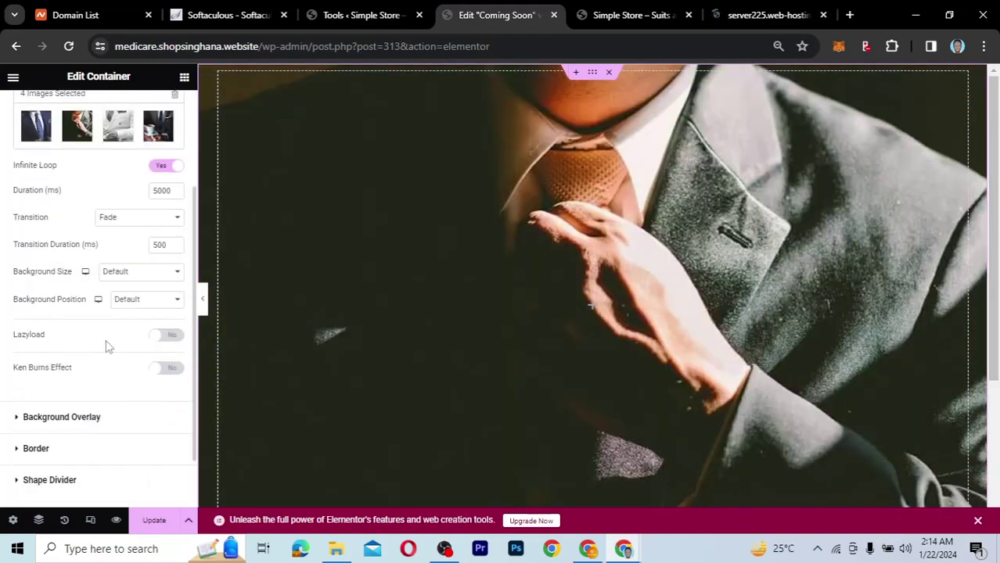
left_click(159, 274)
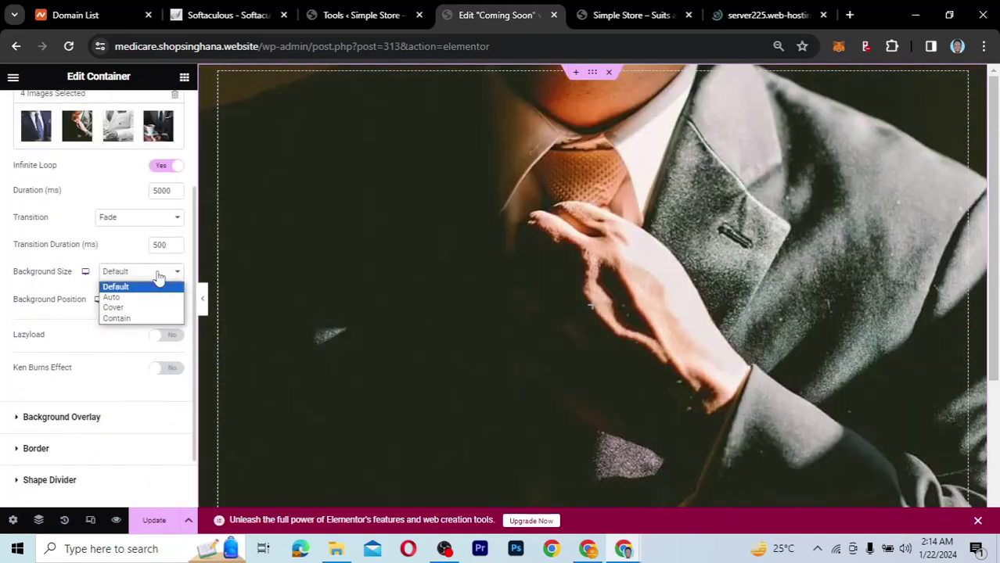
left_click(126, 307)
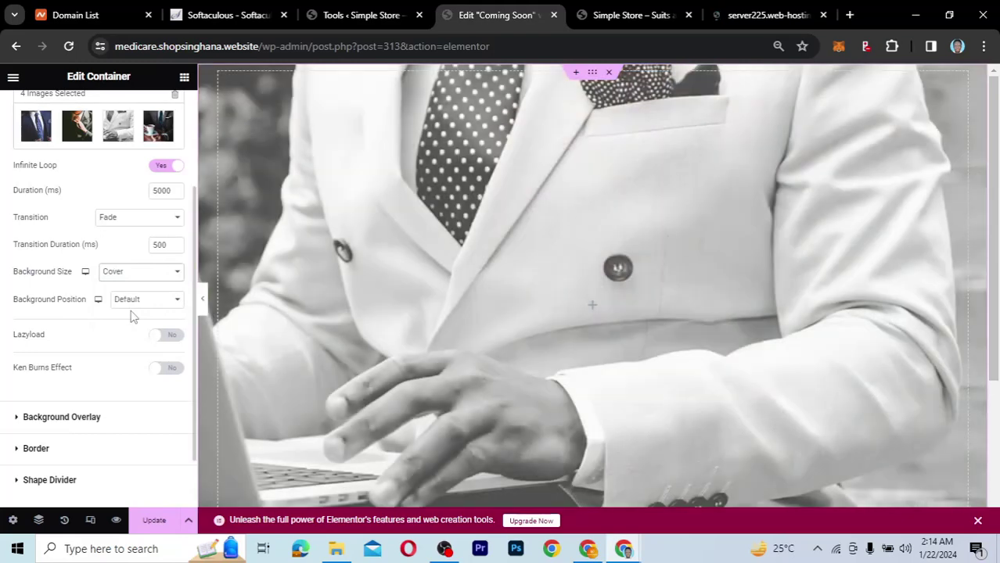
left_click(159, 300)
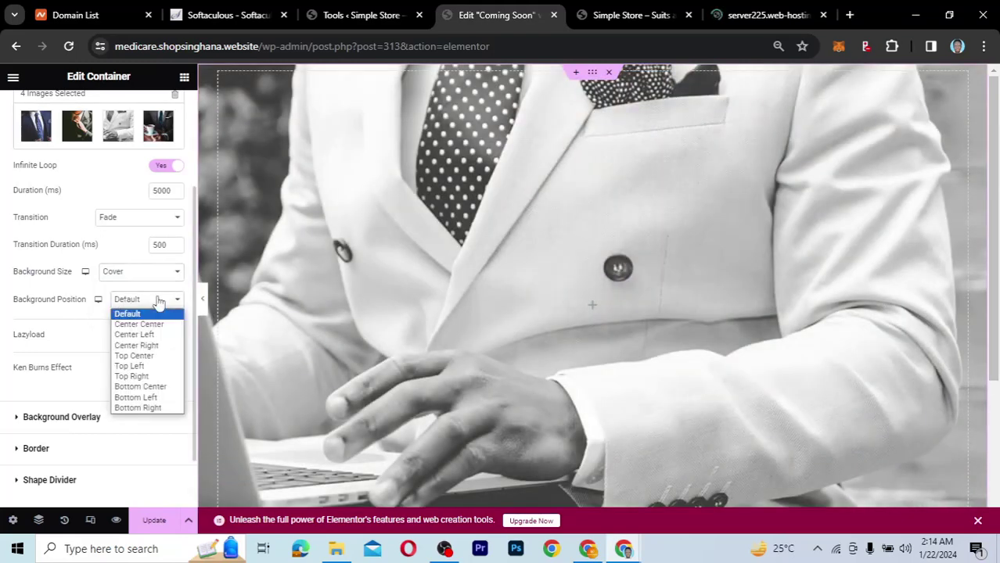
left_click(145, 324)
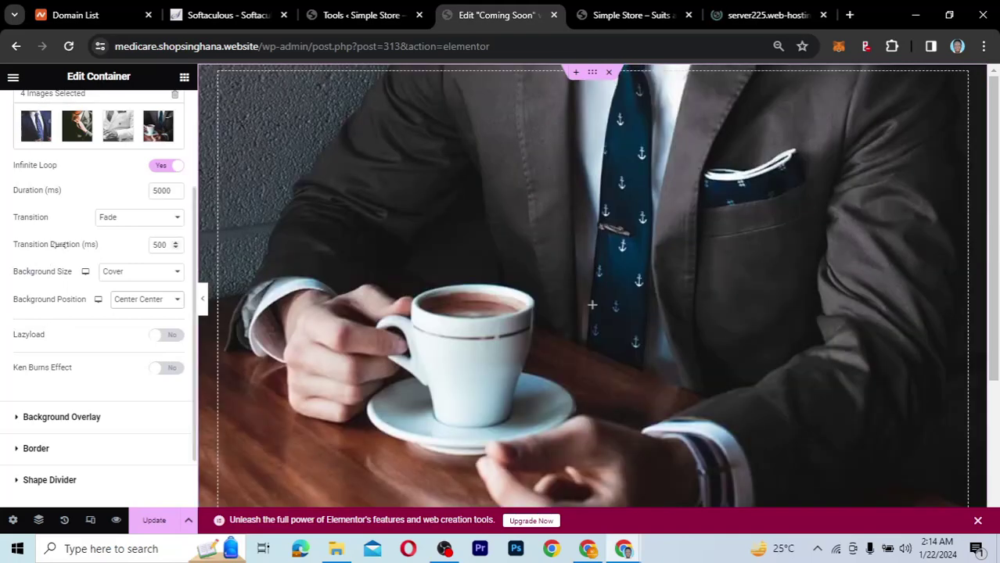
Set the container's padding to 80 px top and bottom and 0 right and left, with the values unlinked
scroll(157, 141, "up", 3)
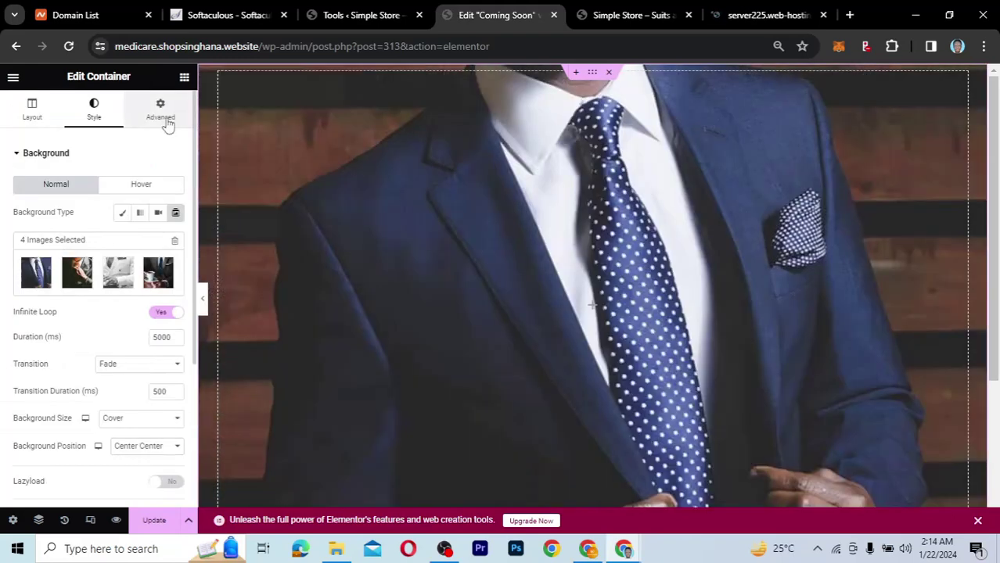
left_click(167, 124)
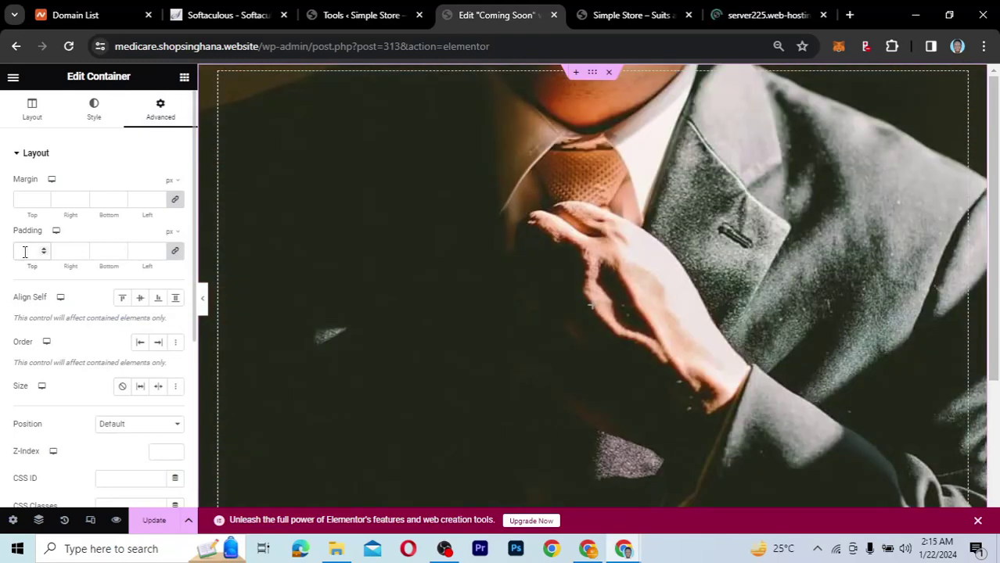
left_click(24, 251)
type("0")
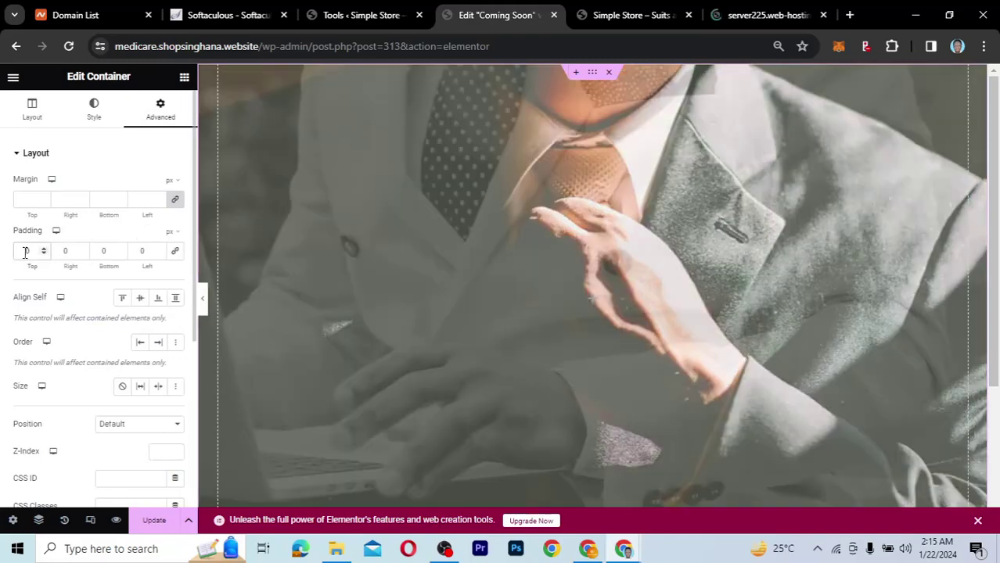
left_click(24, 251)
type("8")
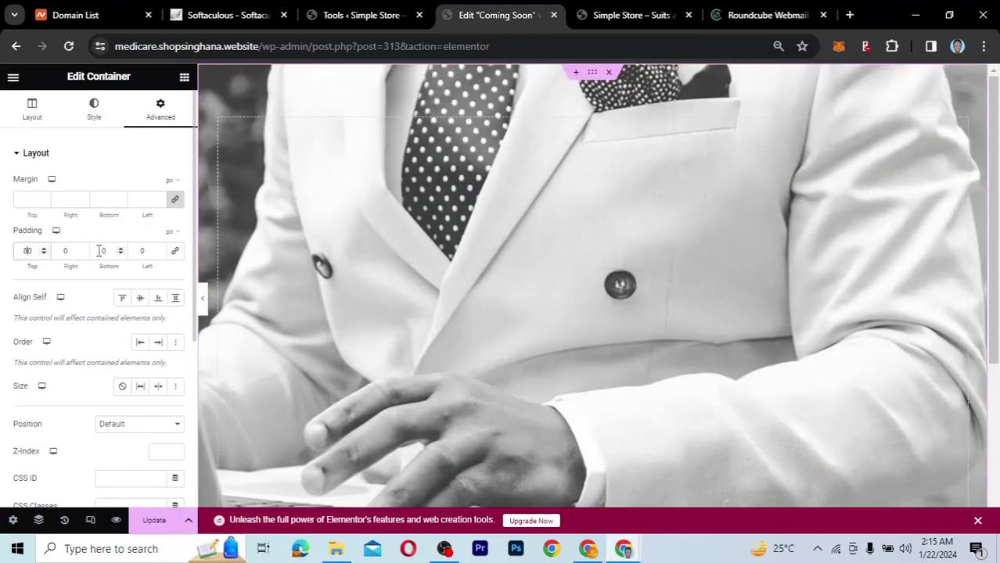
left_click(100, 250)
type("8")
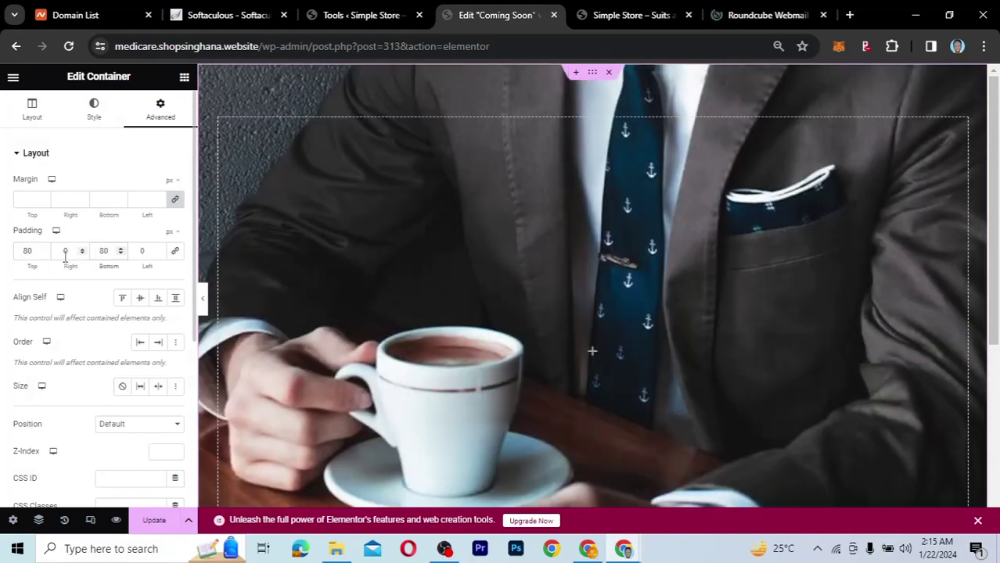
Give the container a classic background overlay in black (#000000) with an opacity of 0.81
scroll(581, 270, "down", 1)
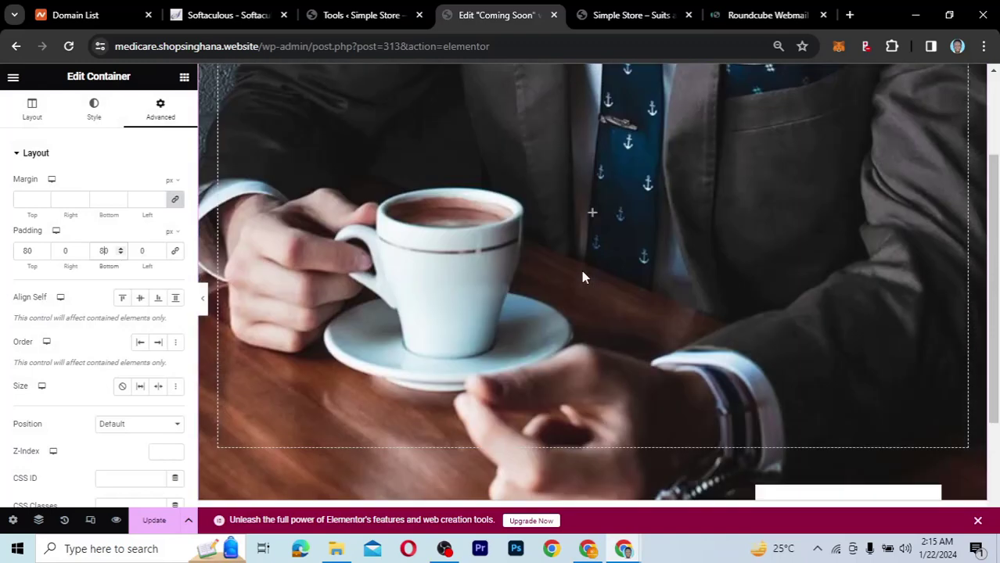
scroll(583, 277, "up", 1)
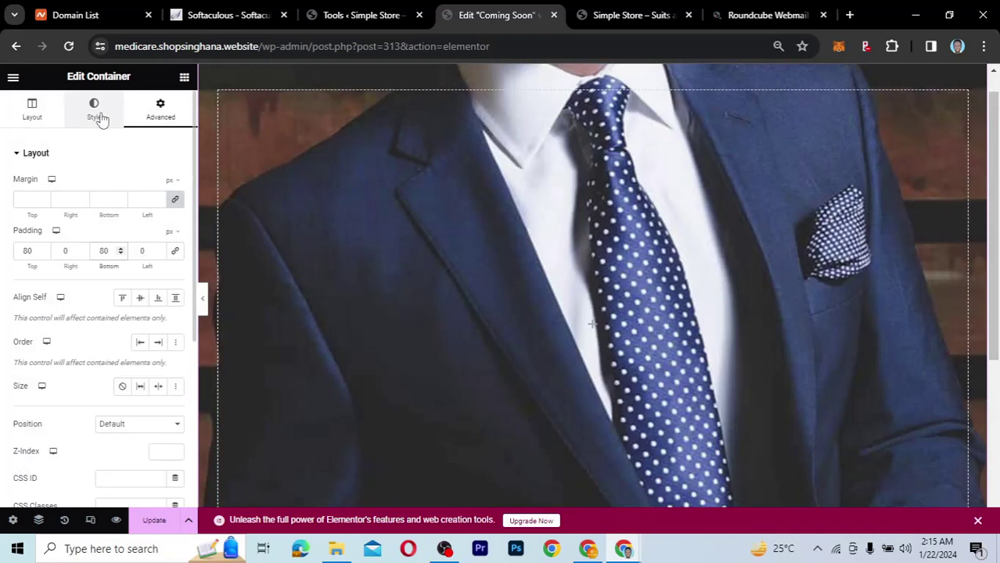
left_click(97, 114)
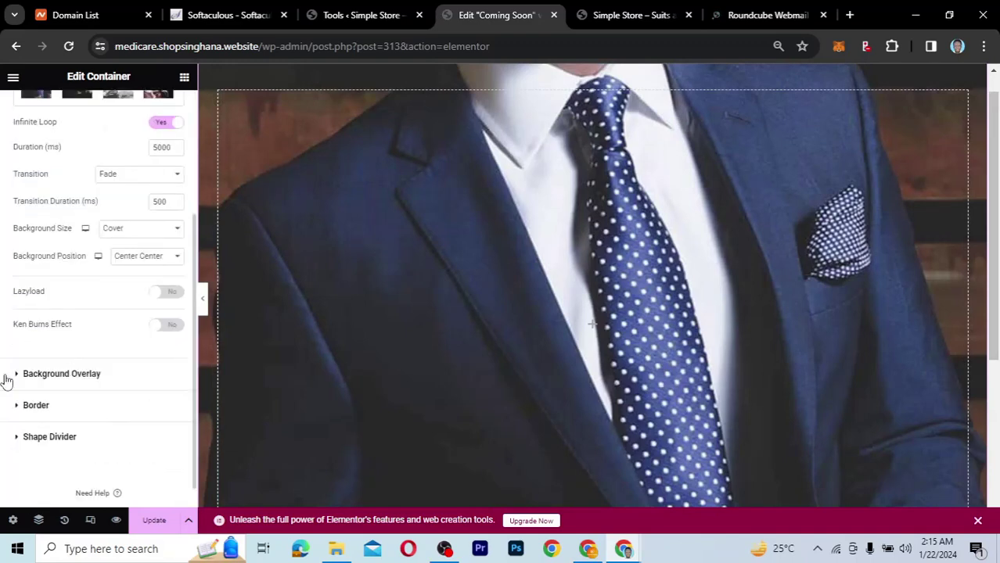
left_click(78, 382)
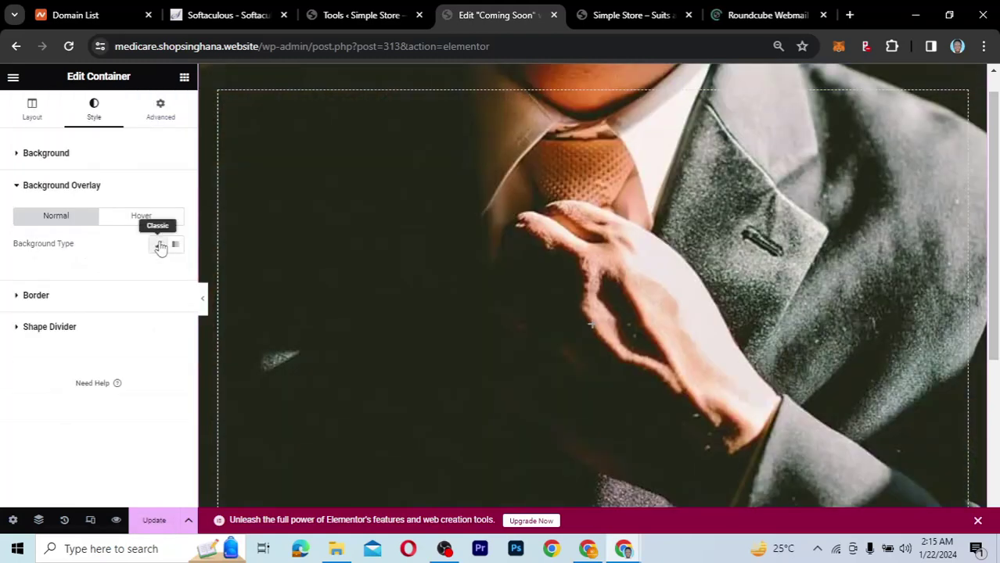
left_click(161, 246)
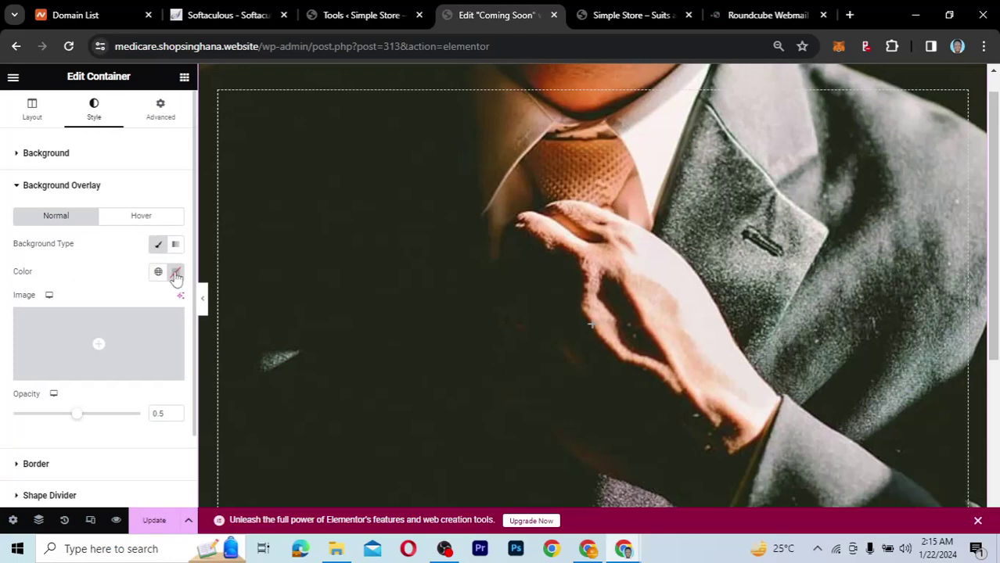
left_click(176, 273)
left_click_drag(110, 399, 90, 449)
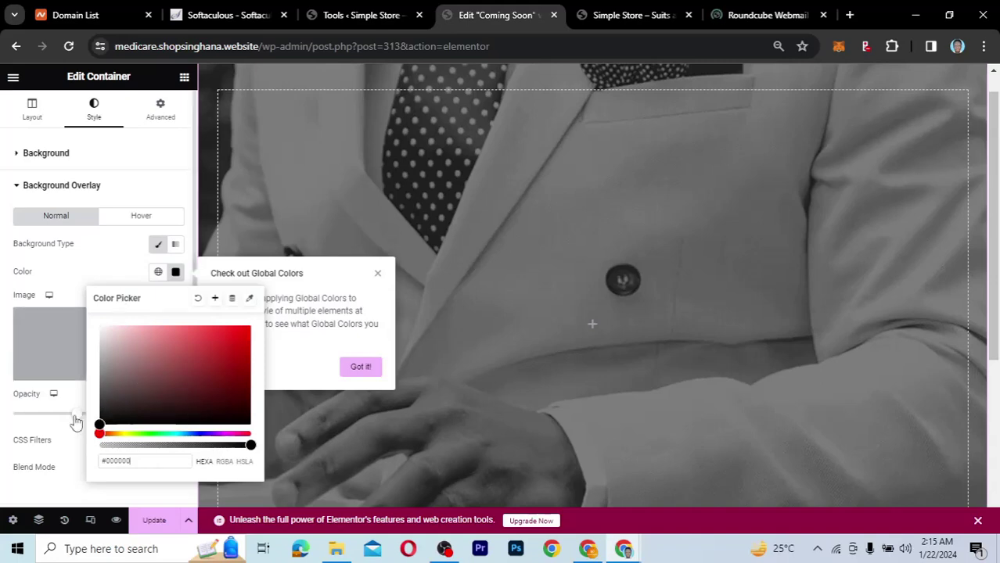
left_click(77, 417)
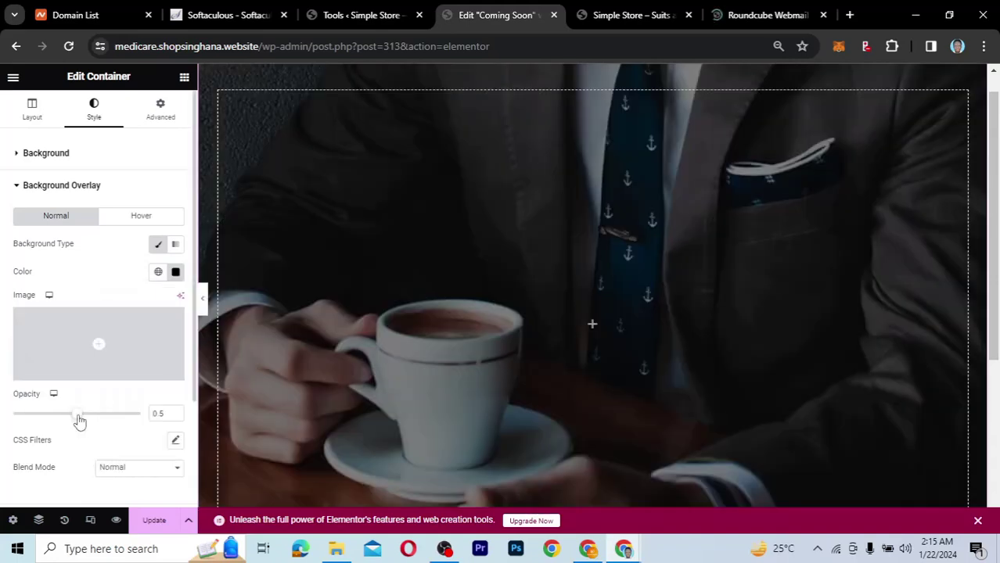
left_click_drag(86, 420, 118, 421)
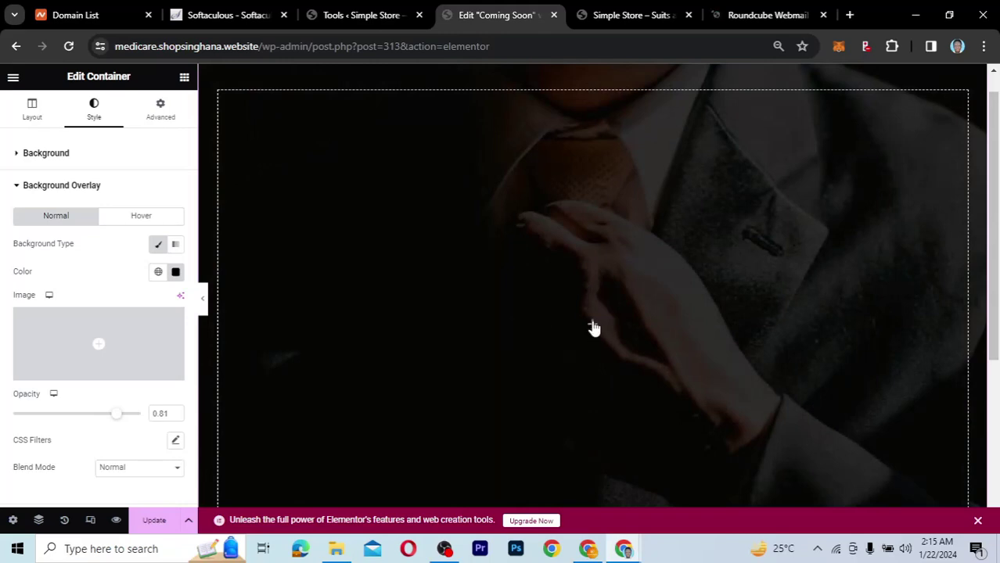
Add an Image widget inside the container, using the stopwatch "Coming Soon" picture from the media library
left_click(592, 325)
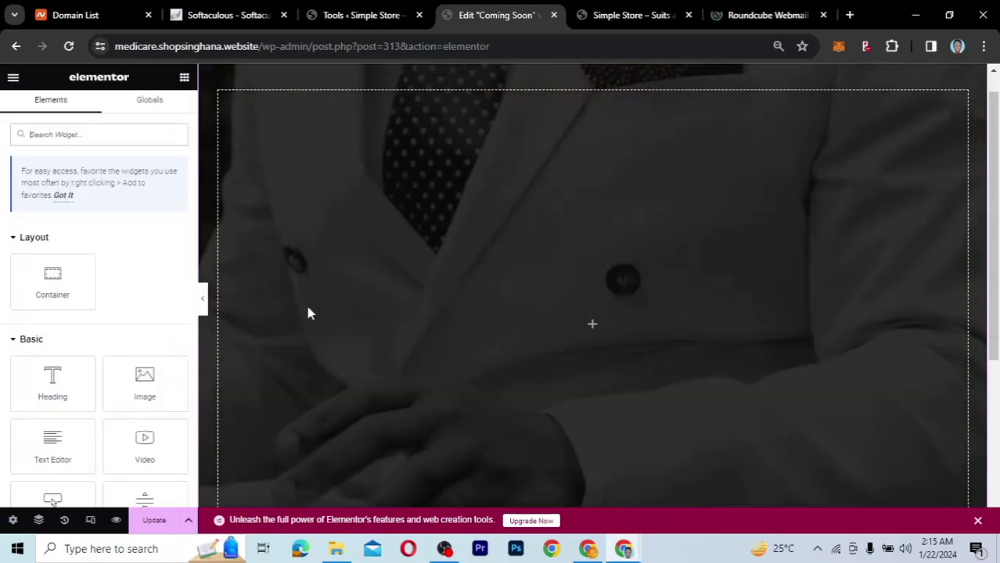
scroll(419, 361, "down", 1)
scroll(419, 363, "down", 1)
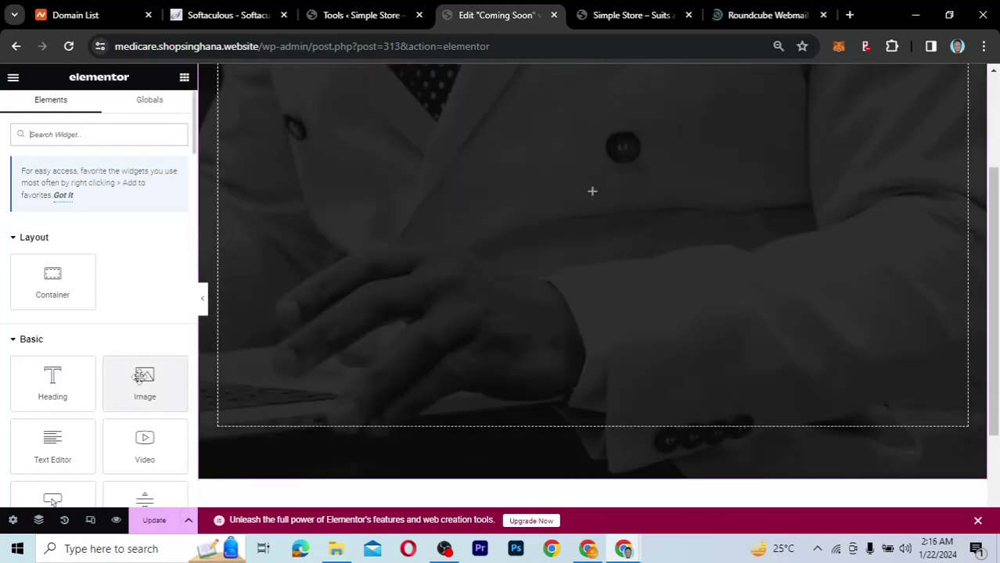
left_click_drag(139, 377, 575, 201)
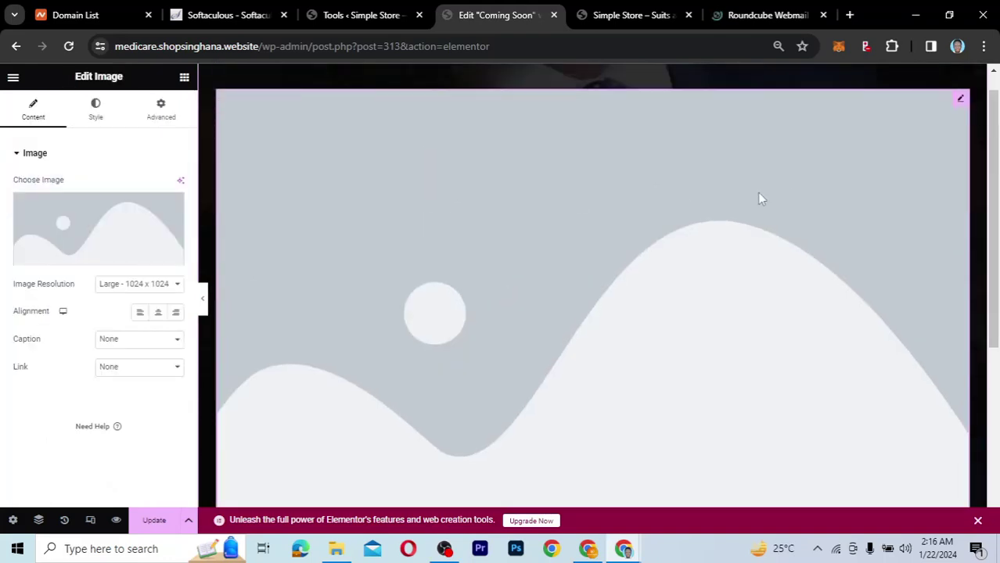
left_click(91, 216)
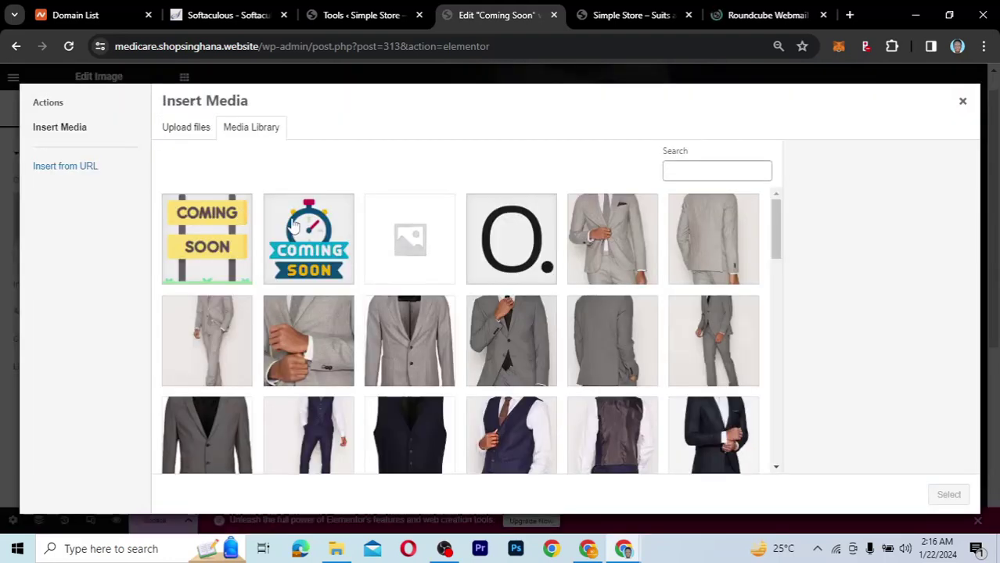
left_click(332, 242)
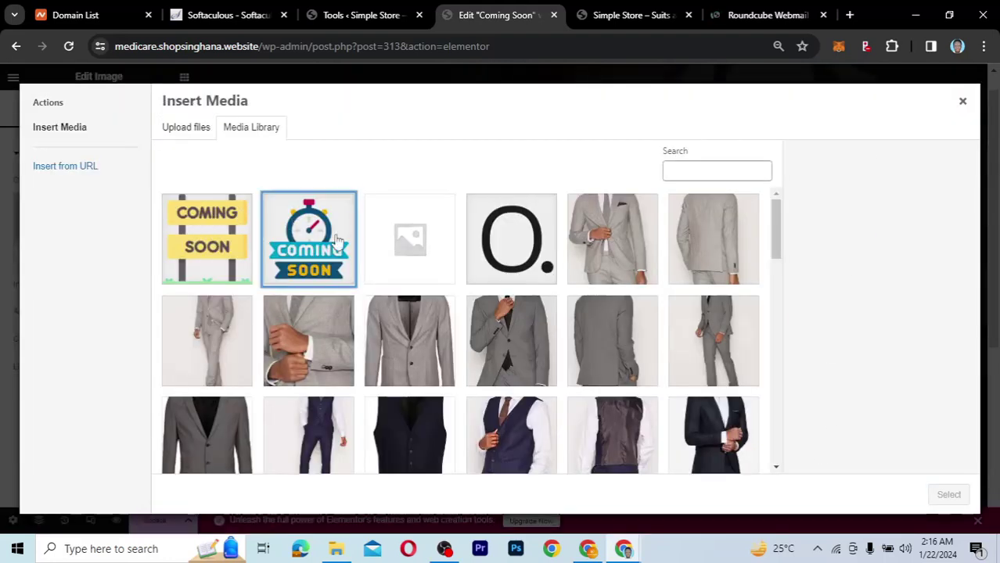
left_click(947, 494)
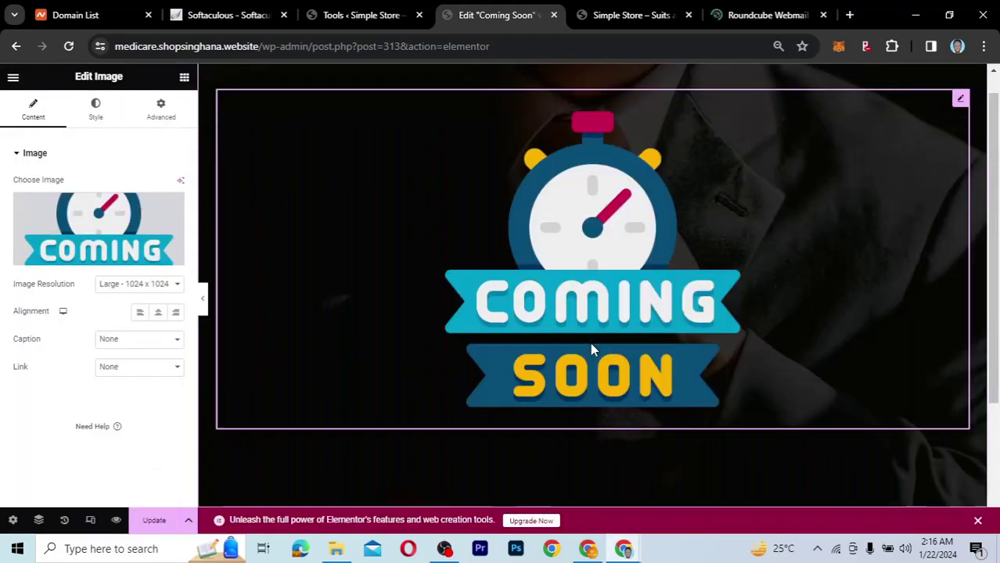
Set the container's boxed content width to 700 px
scroll(727, 335, "down", 2)
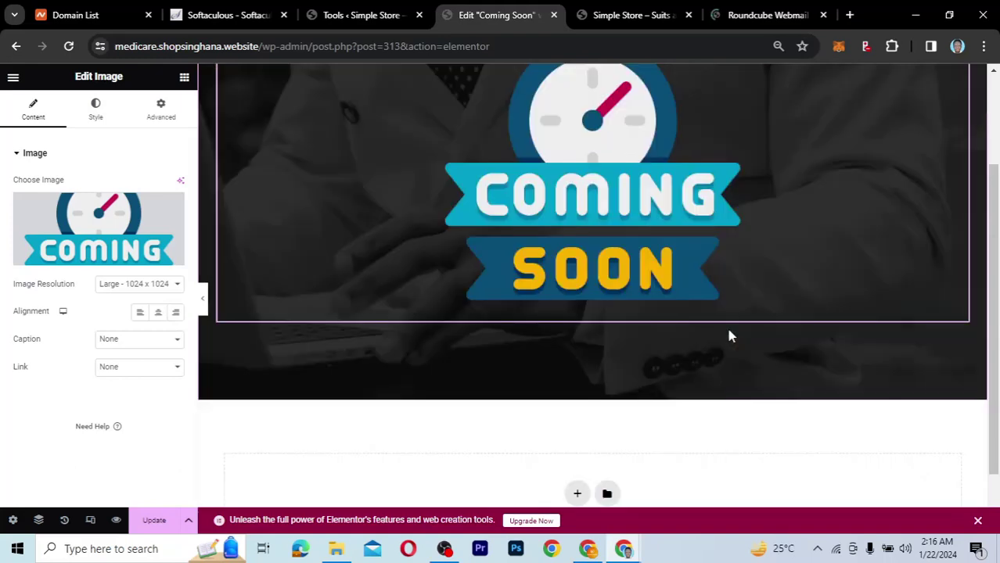
scroll(728, 335, "up", 1)
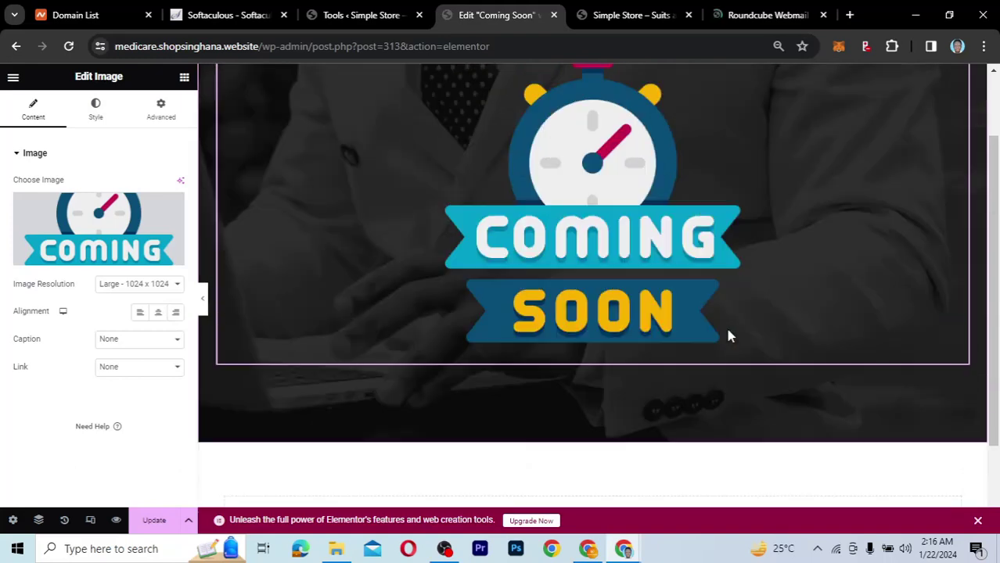
scroll(700, 262, "up", 2)
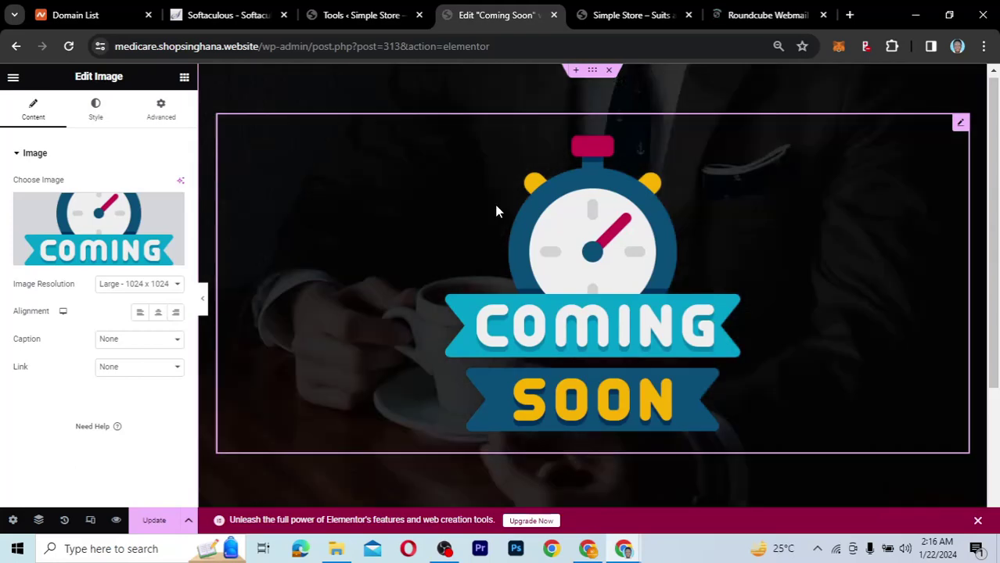
left_click(592, 72)
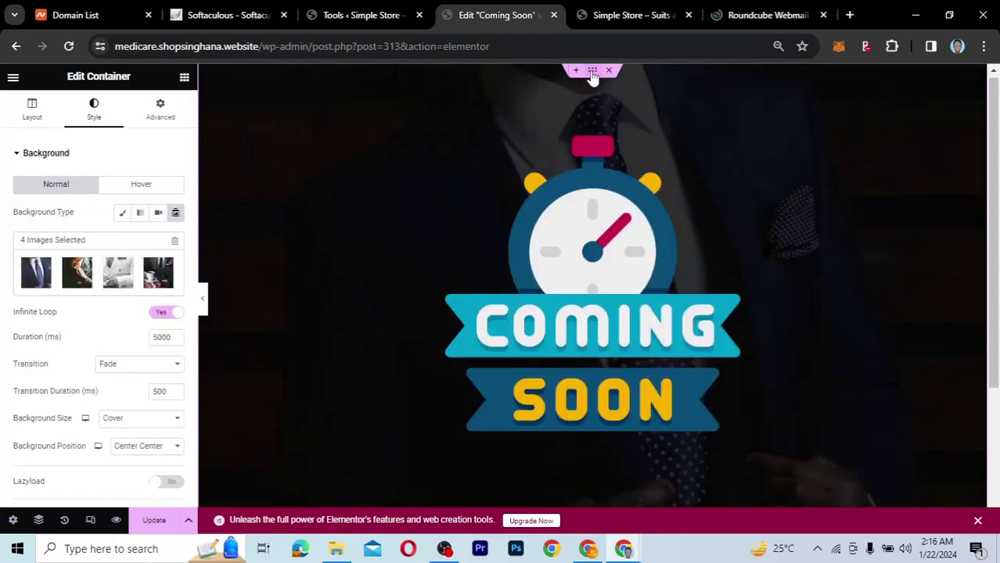
left_click(18, 114)
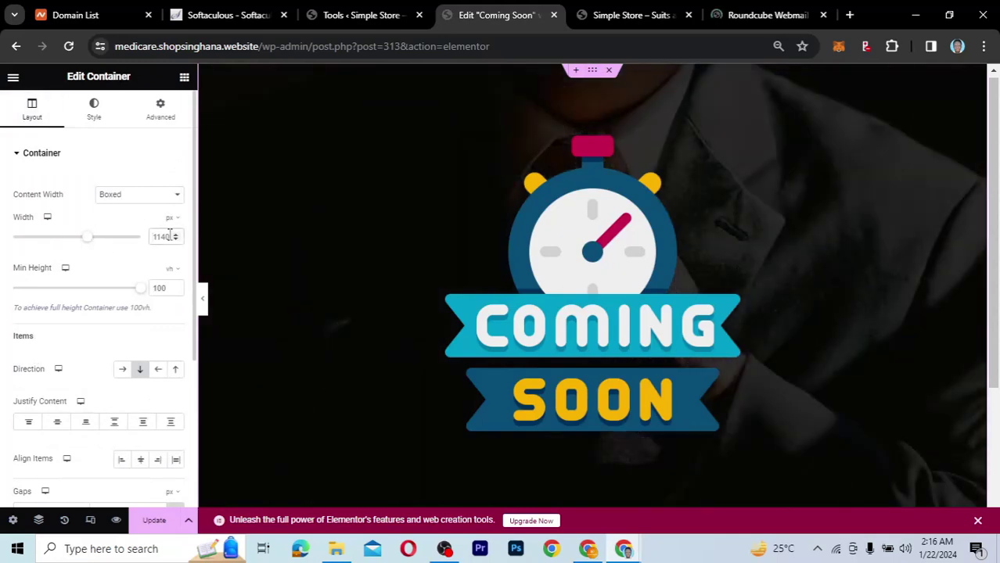
type("7")
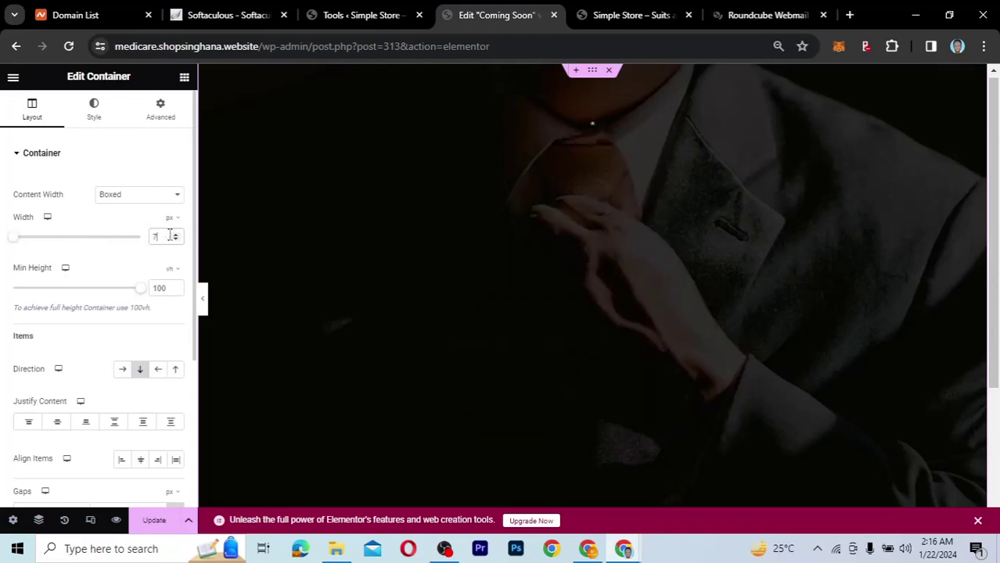
type("00")
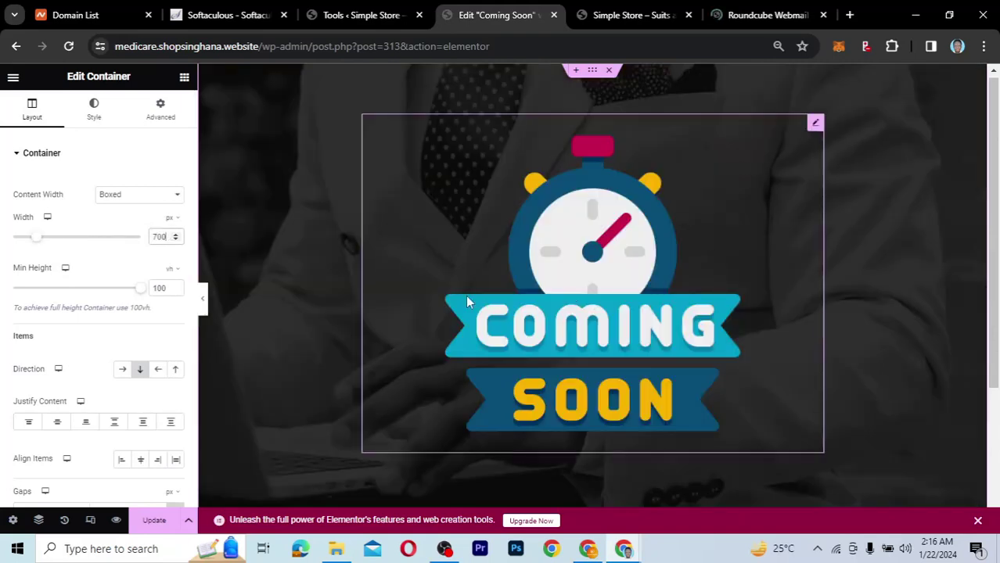
Set the stopwatch image's width to 46%
left_click(815, 127)
left_click(815, 125)
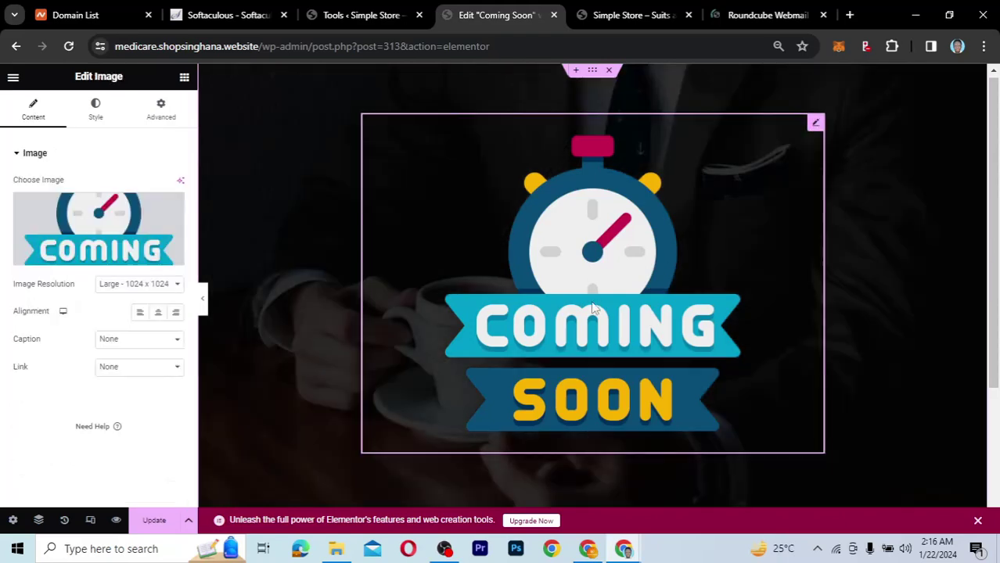
left_click(95, 113)
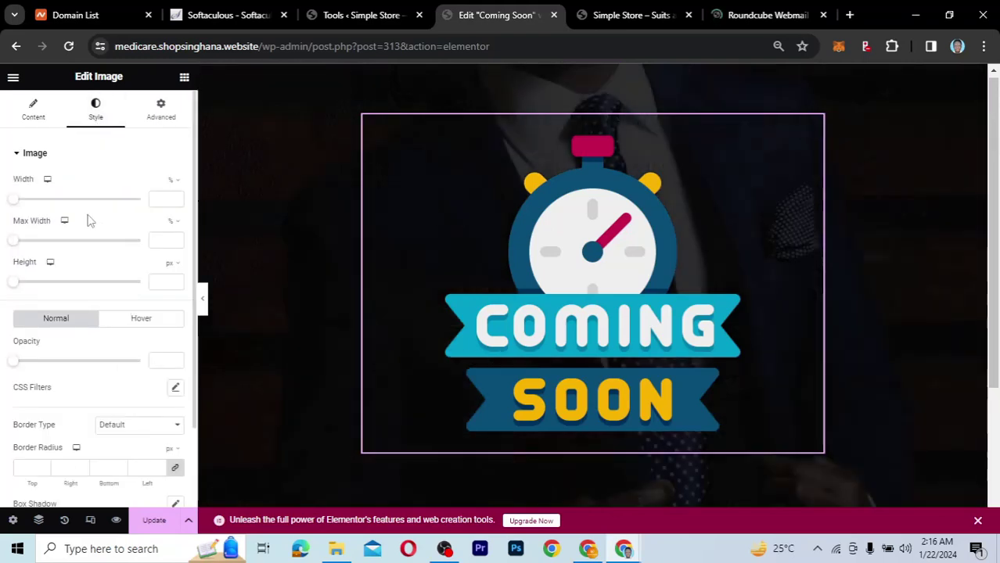
left_click_drag(17, 201, 72, 204)
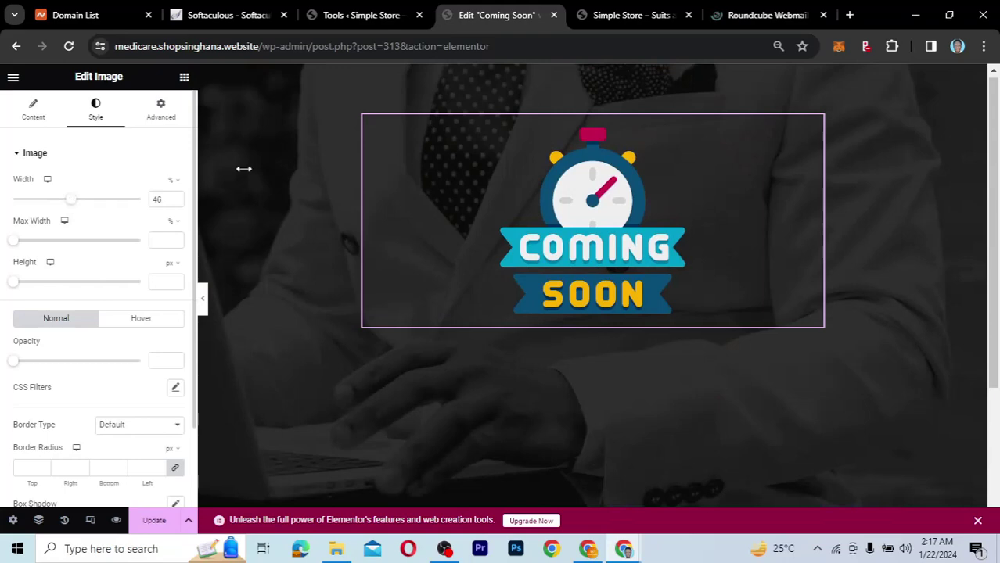
Add a Heading widget below the stopwatch image with the title "Simple Store is Coming Soon"
left_click(184, 79)
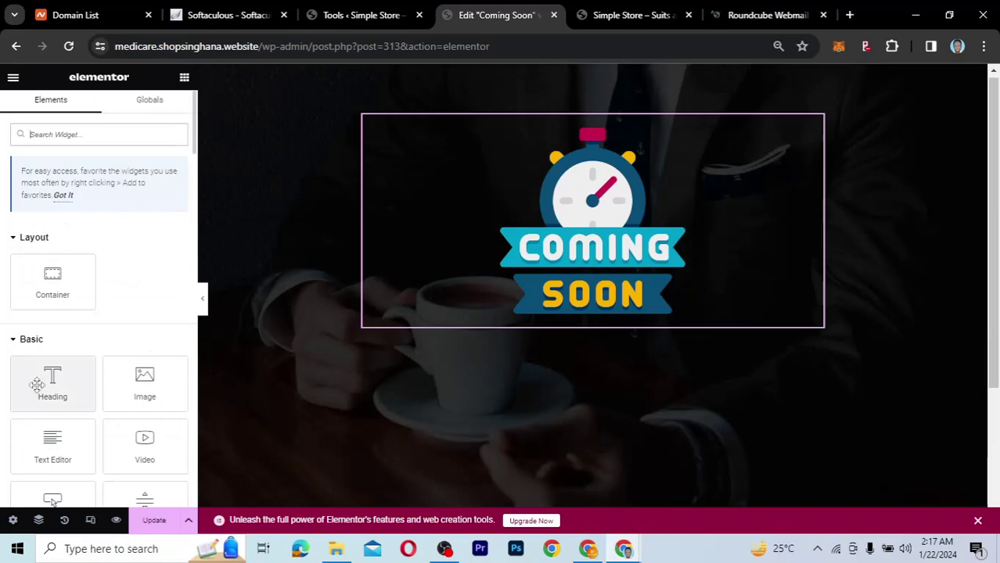
left_click_drag(45, 382, 604, 331)
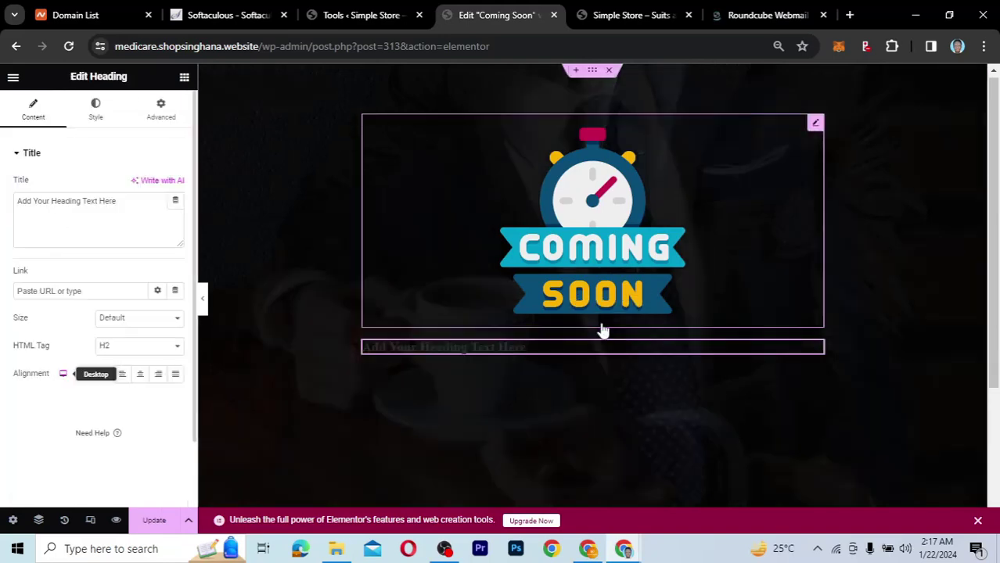
left_click_drag(127, 208, 2, 200)
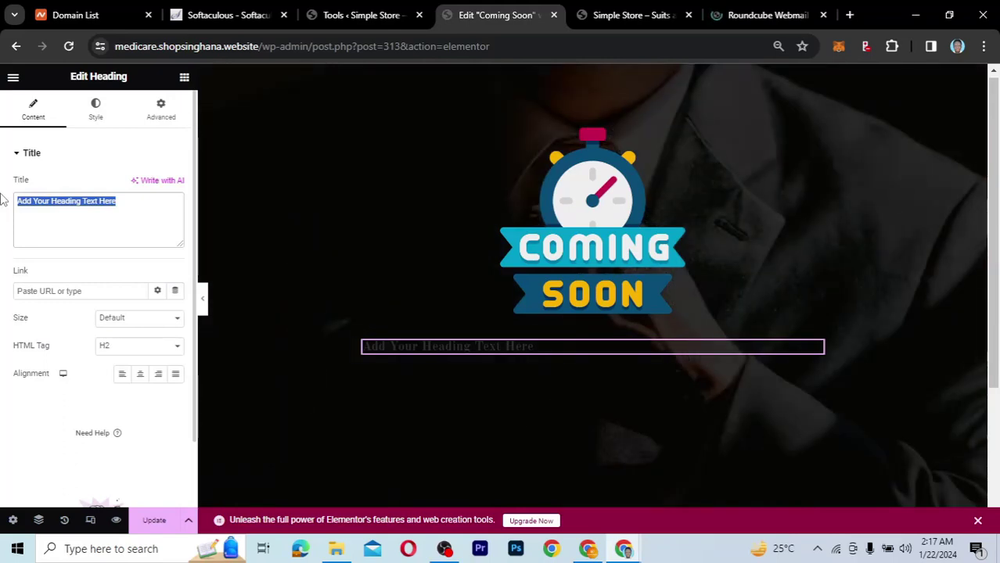
type("S")
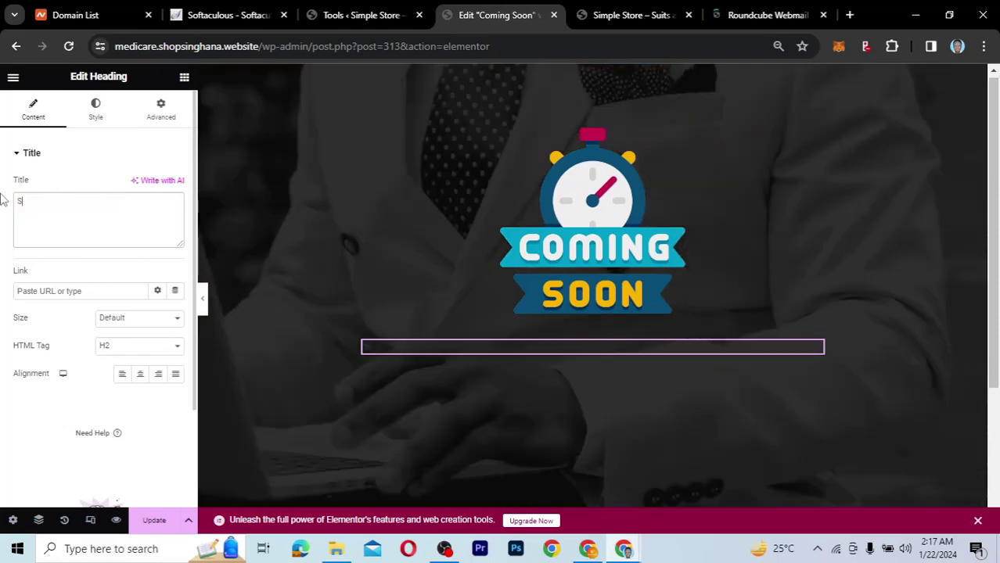
type("imple Store")
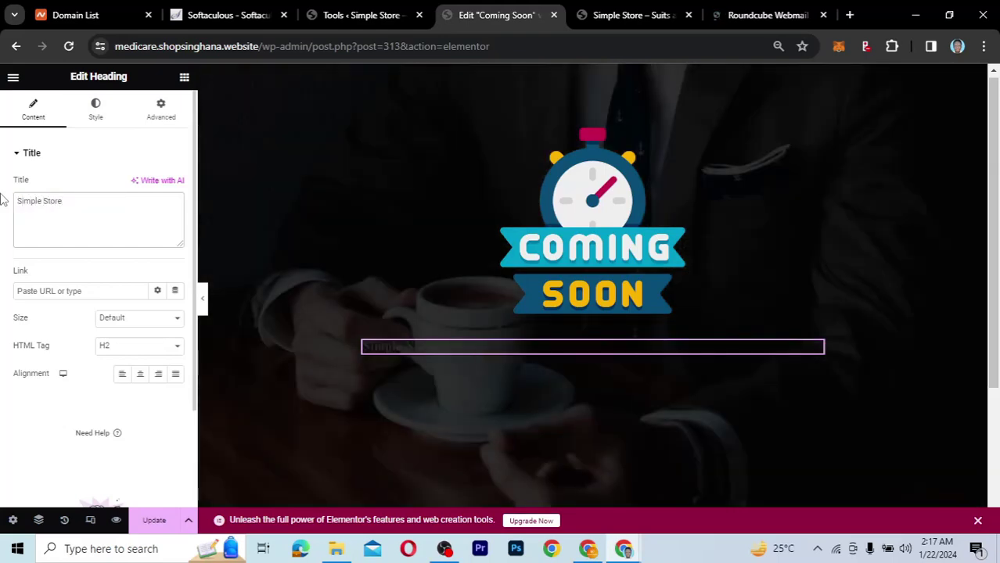
type(" is Coming Soon")
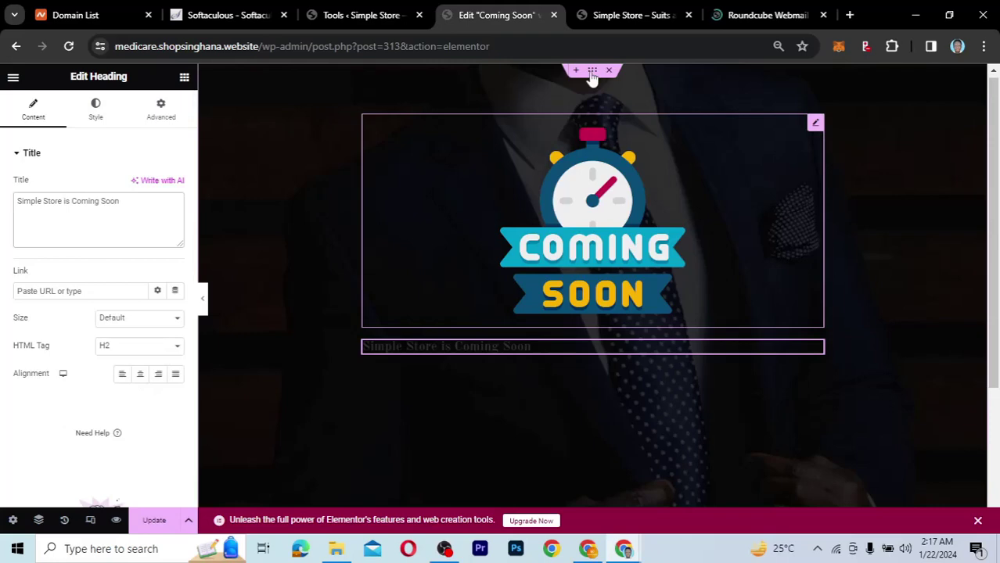
Set the container's Justify Content to Center so its items sit vertically centred
left_click(592, 76)
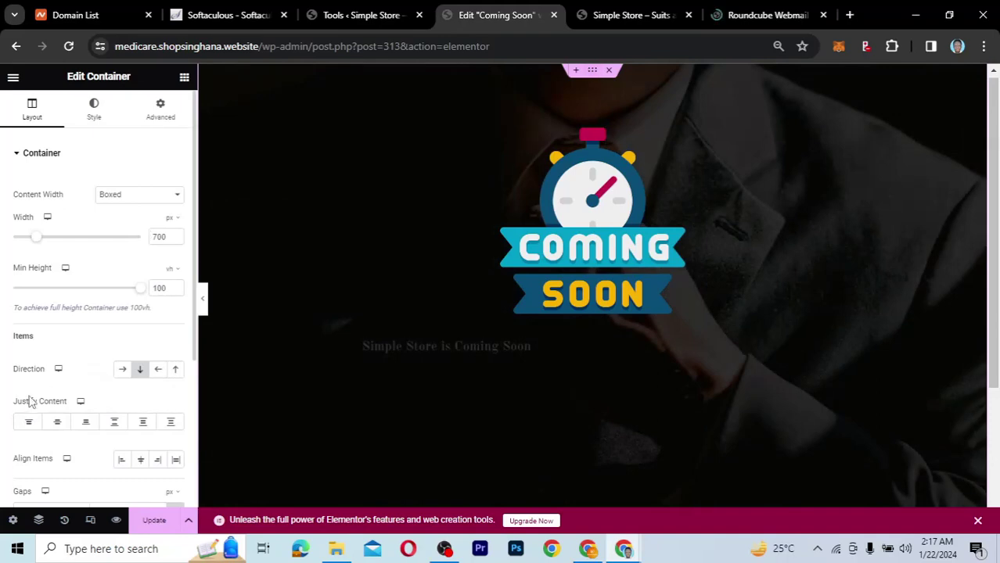
scroll(30, 399, "down", 3)
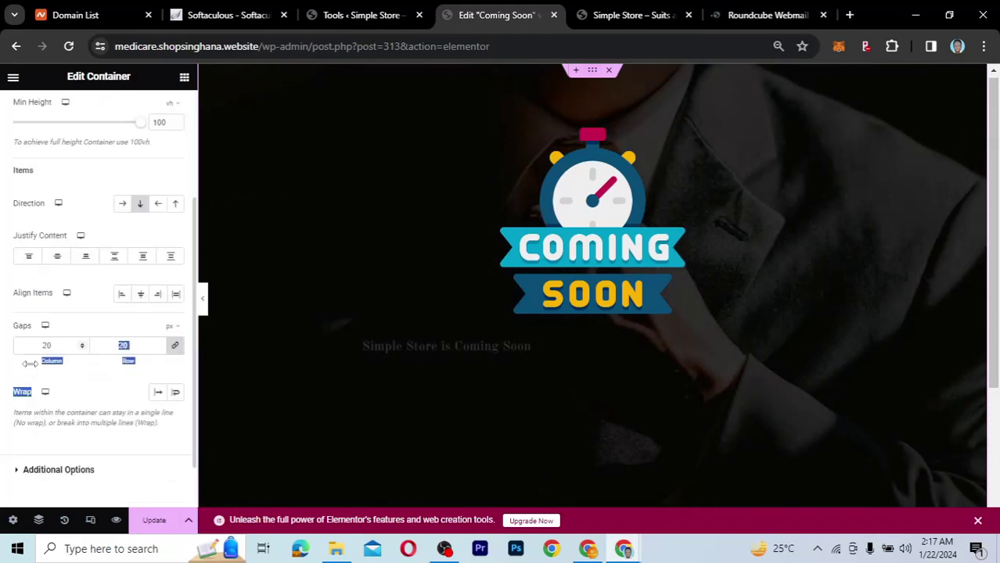
scroll(31, 367, "up", 3)
scroll(49, 361, "down", 3)
left_click_drag(49, 362, 48, 338)
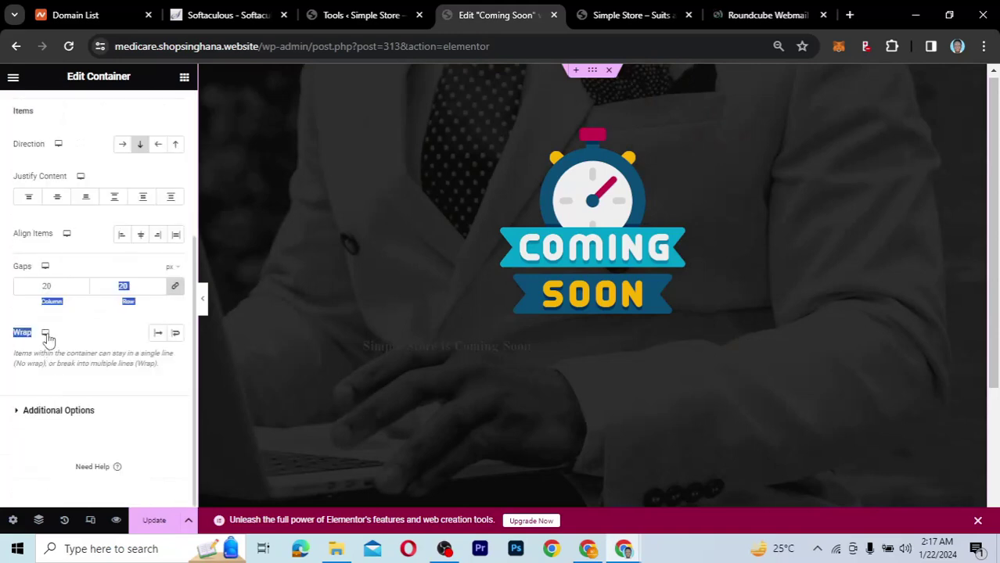
left_click(14, 230)
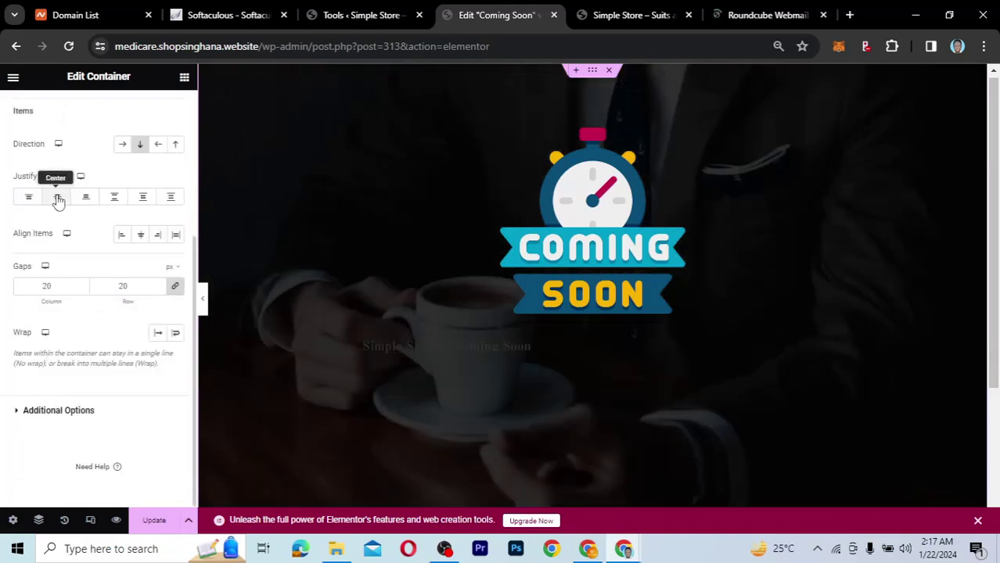
left_click(57, 199)
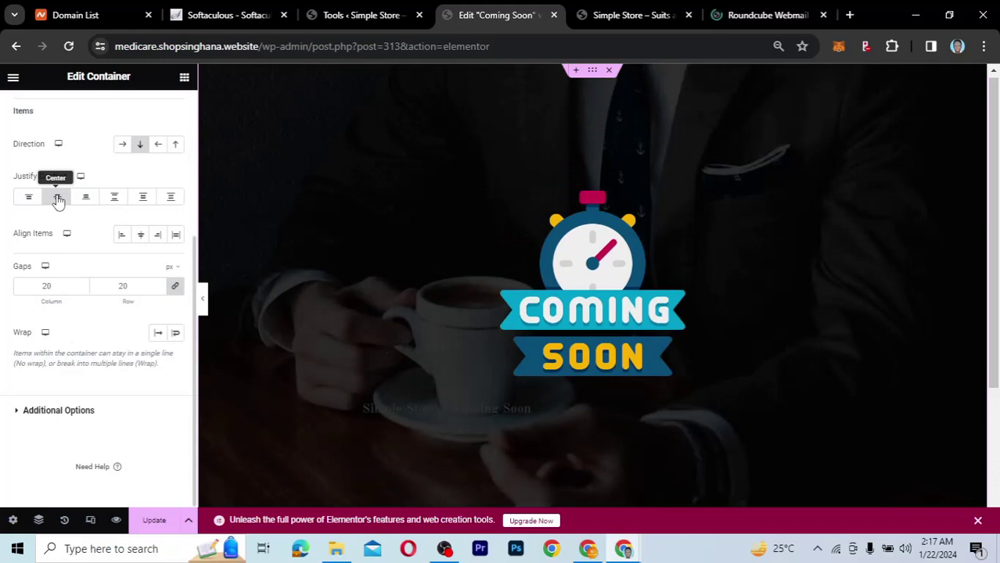
Set the container's Align Items to Center so the image and heading sit horizontally centred
left_click(140, 237)
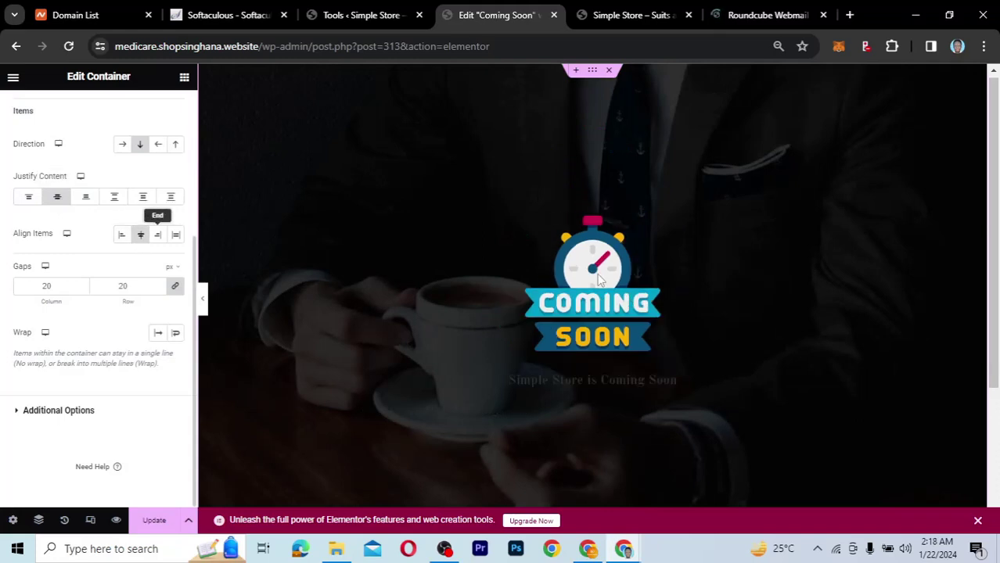
scroll(593, 317, "down", 1)
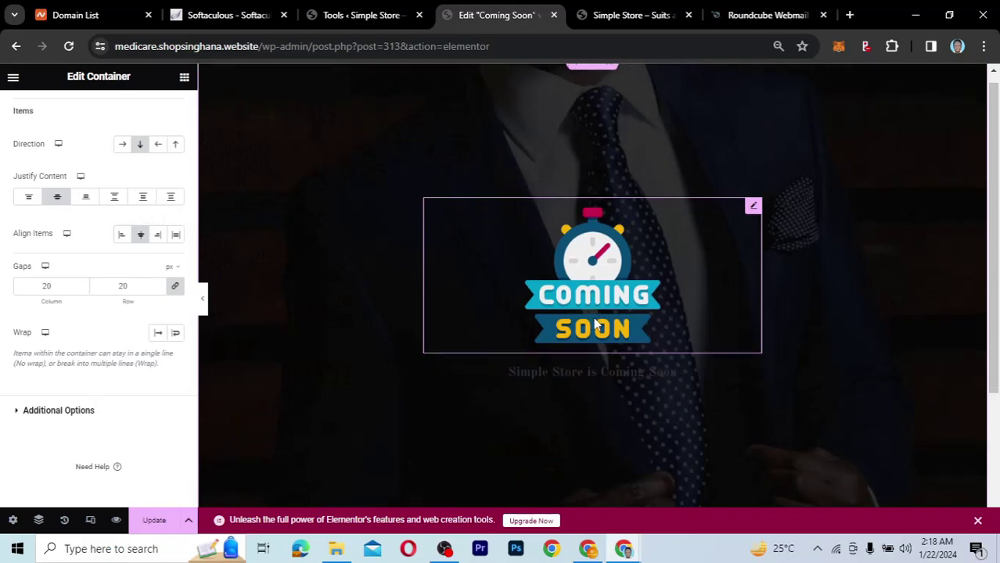
scroll(594, 324, "down", 1)
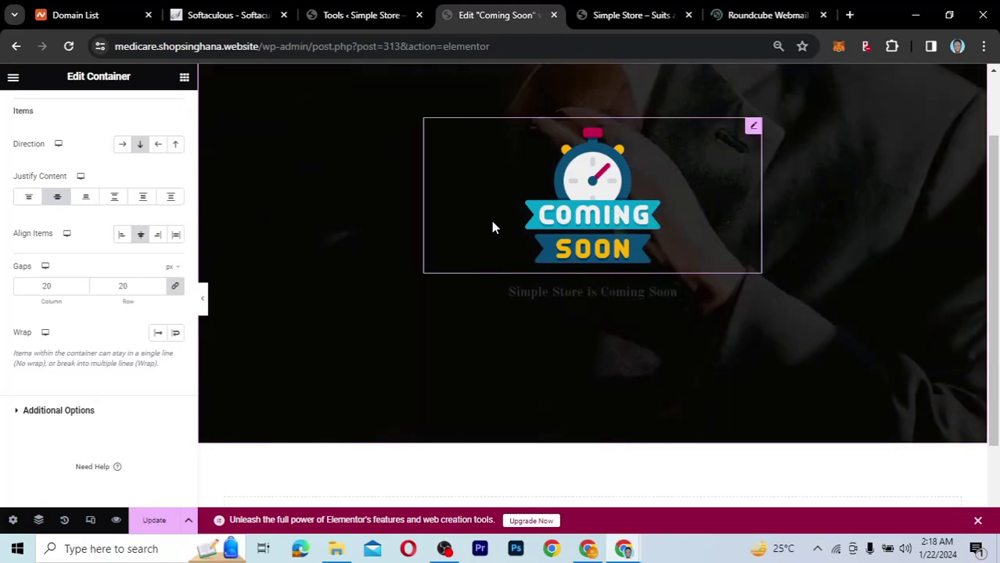
Increase the stopwatch image's width to 58%
scroll(568, 179, "up", 1)
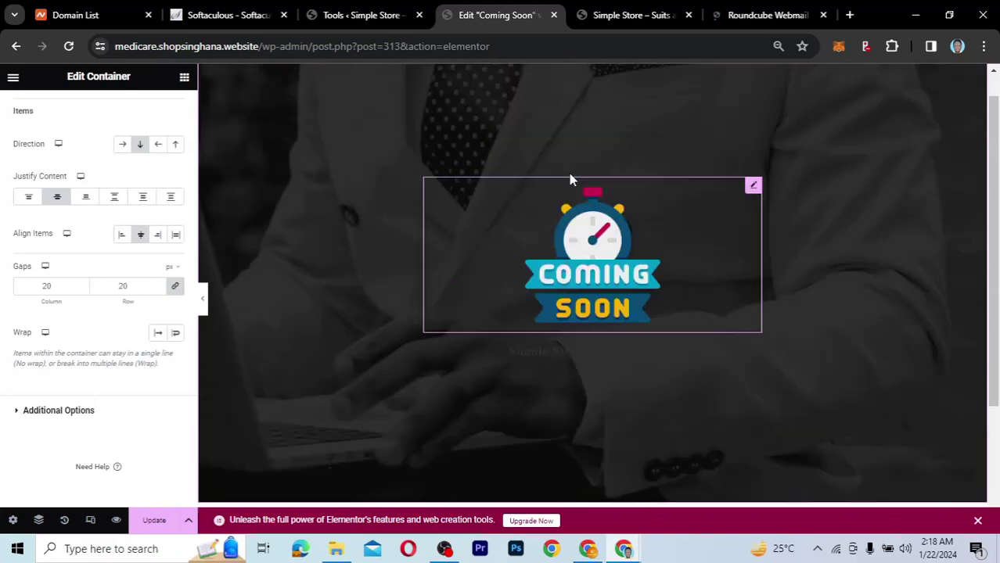
left_click(753, 187)
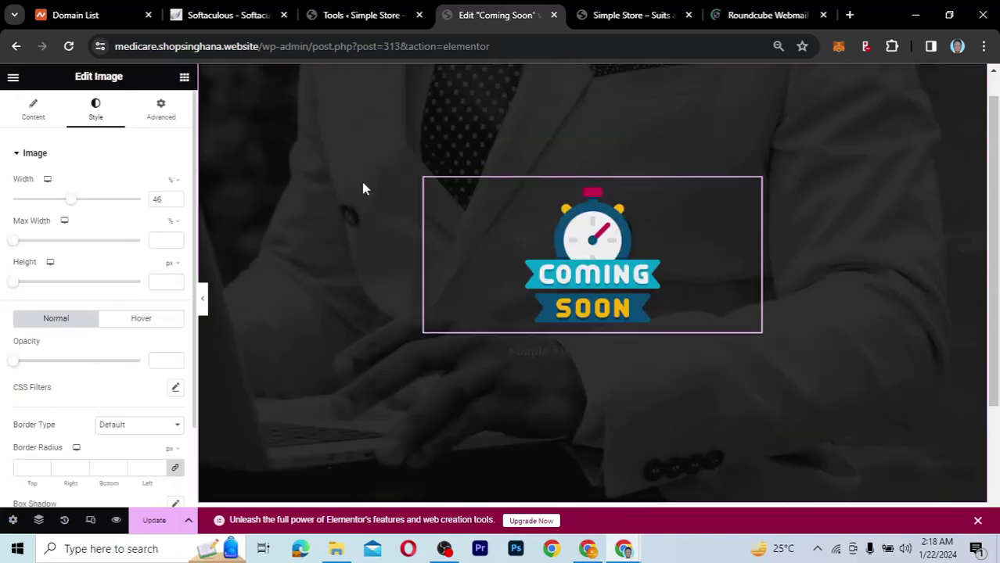
left_click_drag(82, 205, 87, 208)
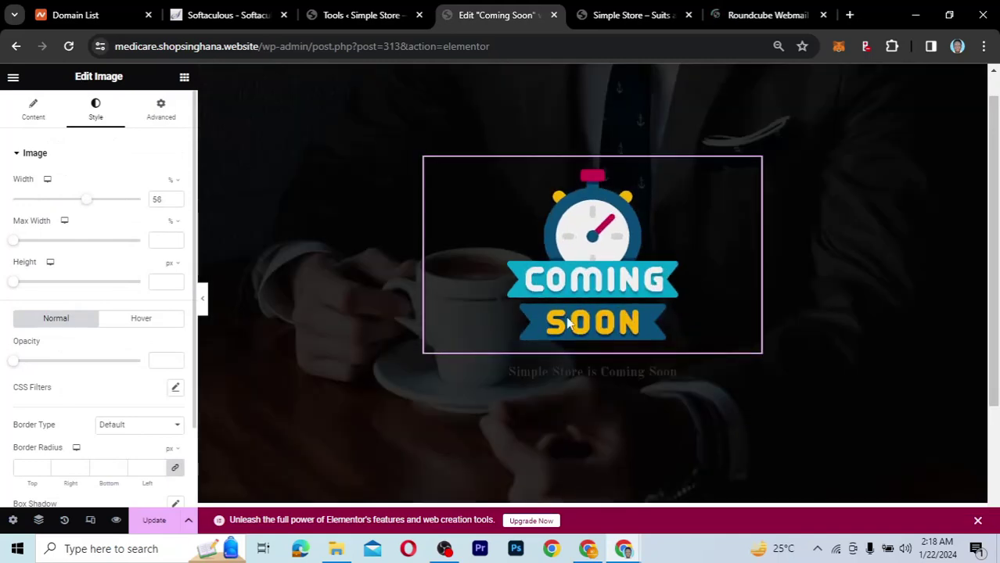
Set the text colour of the "Simple Store is Coming Soon" heading to white (#FFFFFF)
left_click(608, 365)
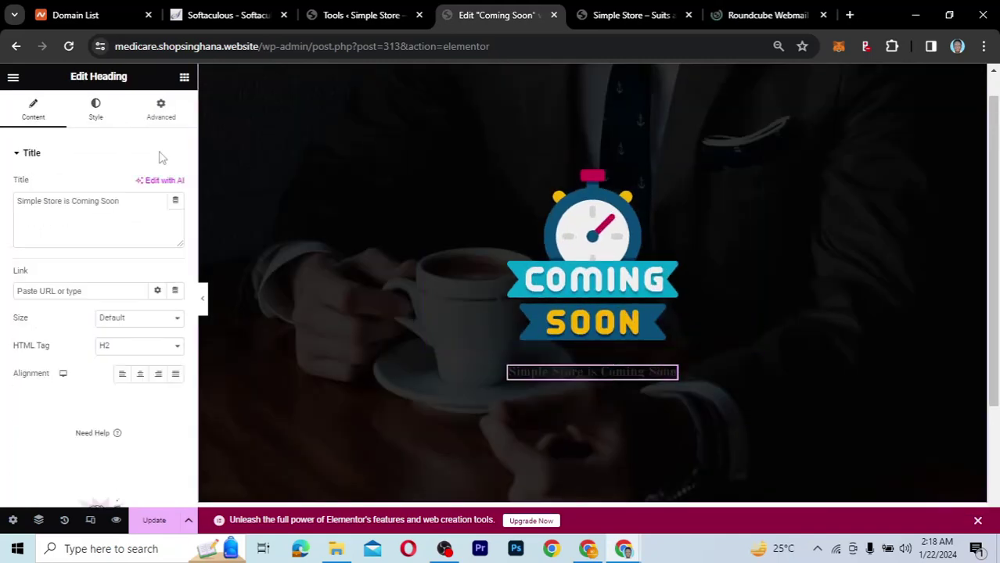
left_click(95, 110)
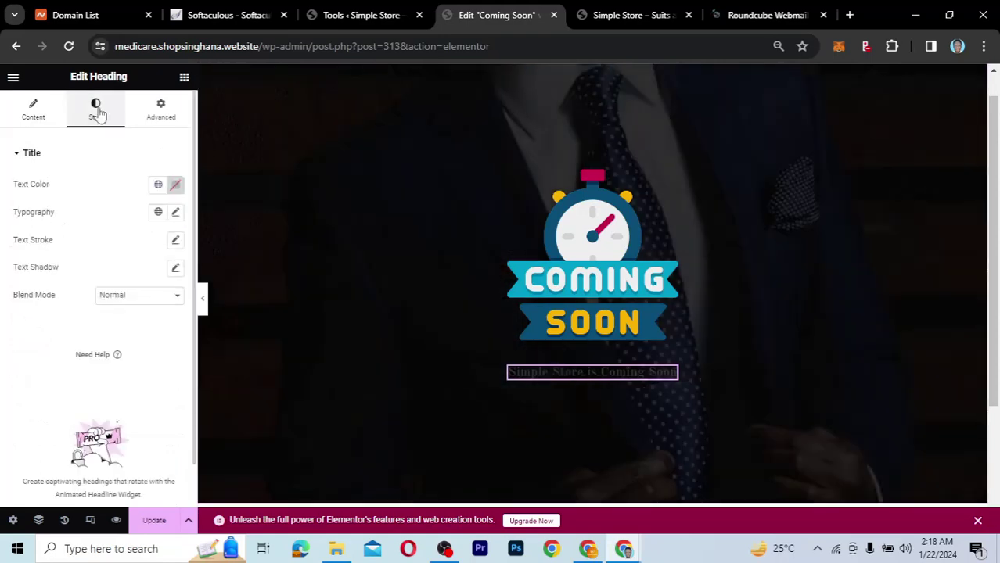
left_click(175, 185)
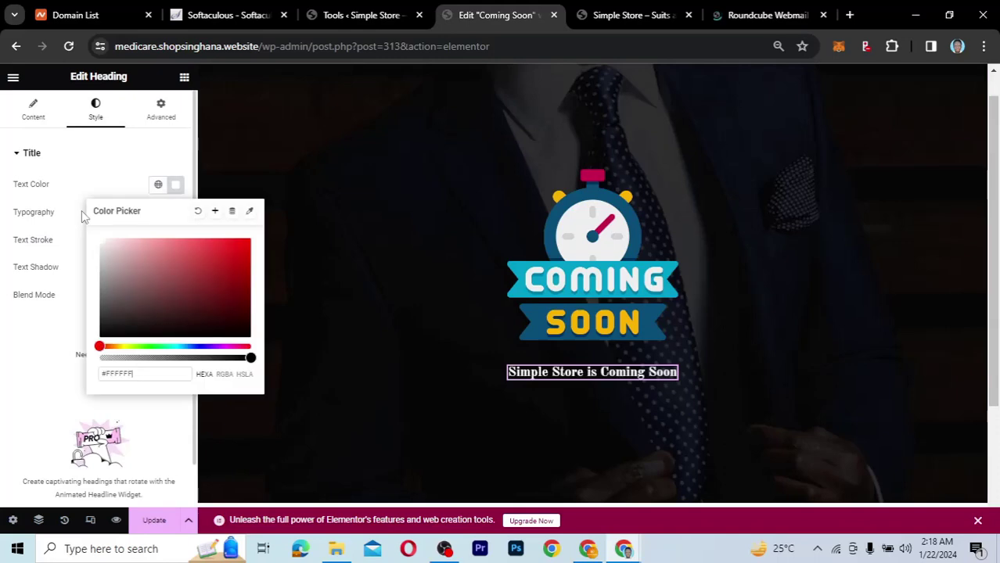
left_click(81, 185)
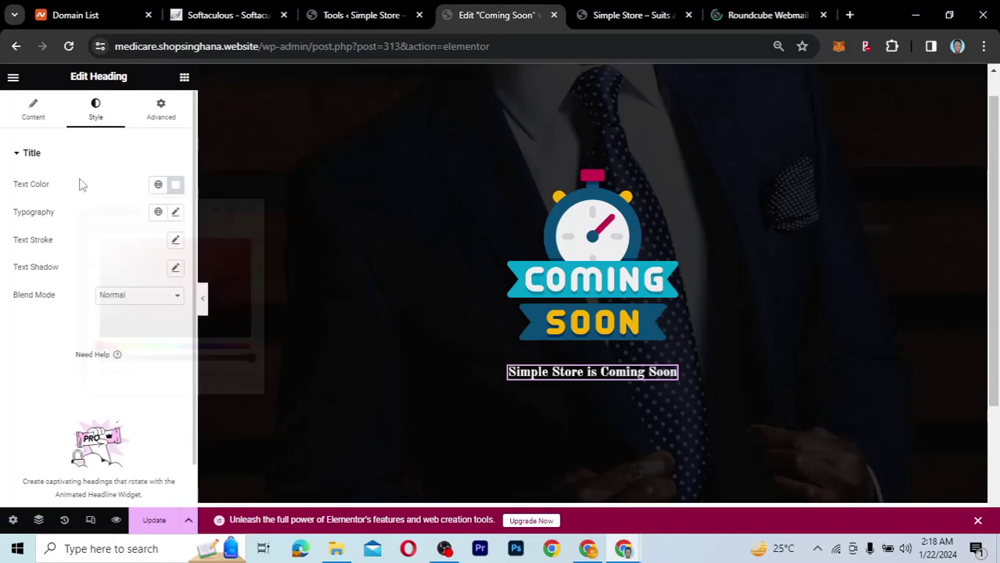
Set the heading's font size to 55 px and its alignment to Center
left_click(176, 212)
left_click(145, 315)
type("50")
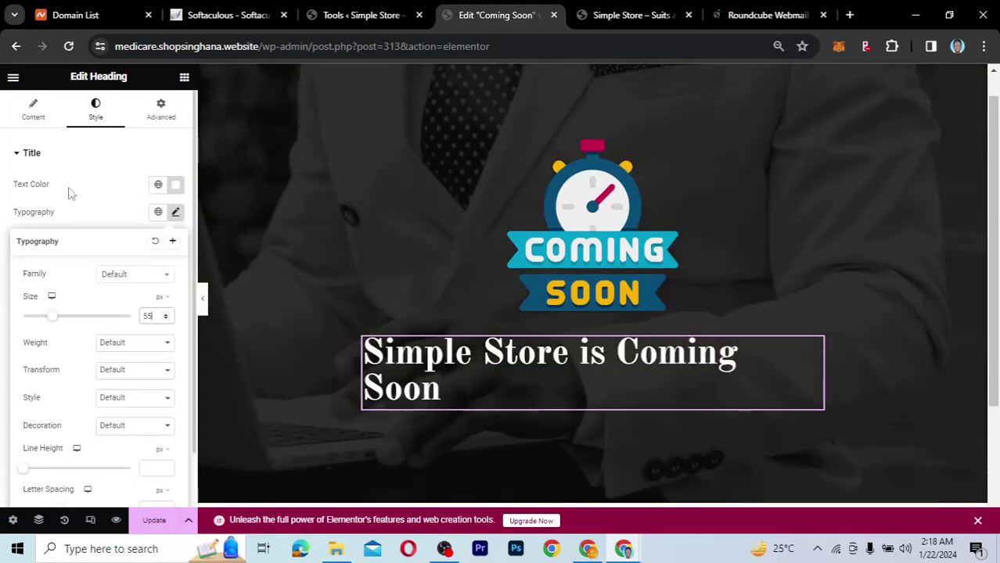
left_click(33, 116)
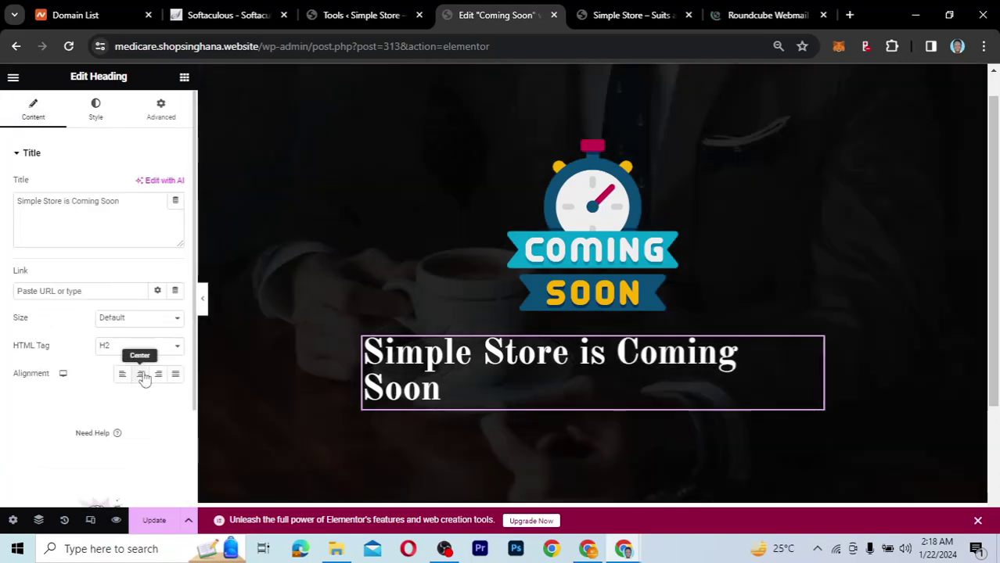
left_click(141, 374)
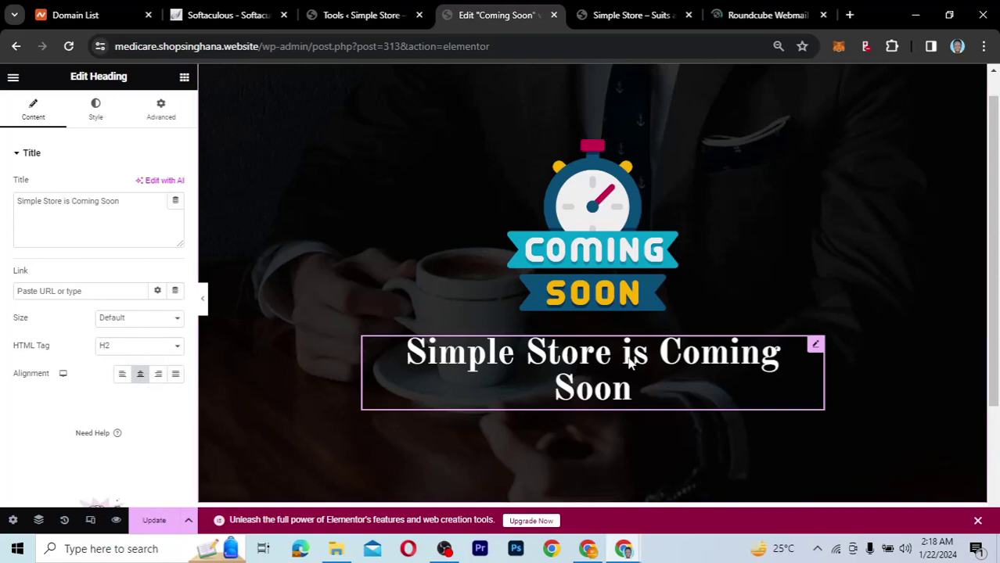
Try the 800 (Extra Bold) and 900 (Black) font weights on the heading and restore the Default weight
left_click(99, 112)
left_click(176, 213)
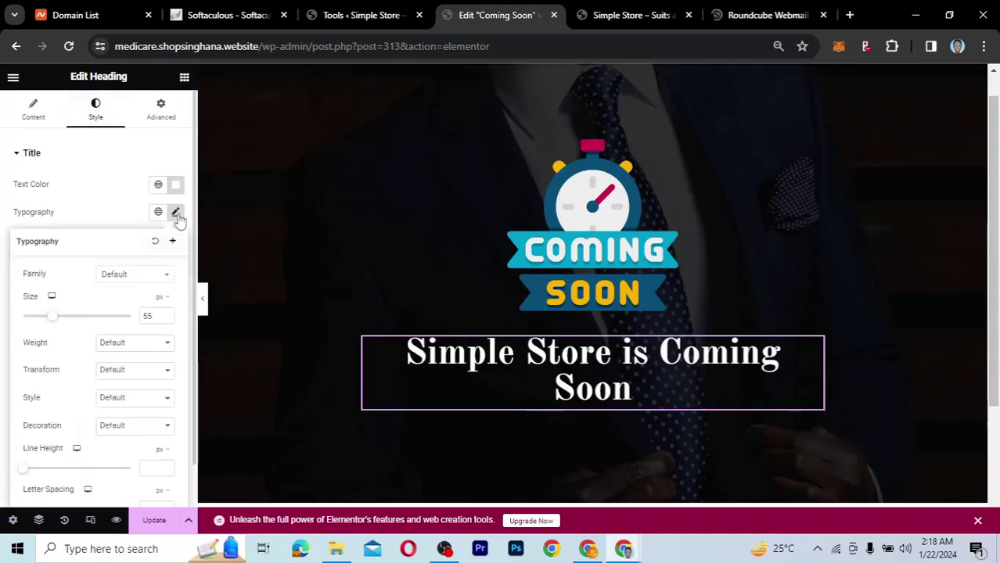
left_click(133, 346)
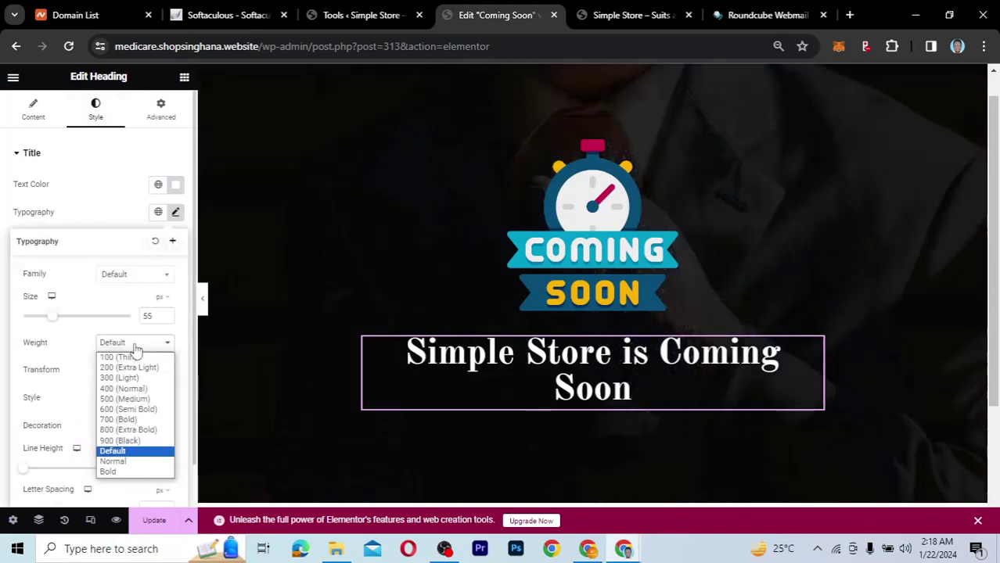
left_click(125, 431)
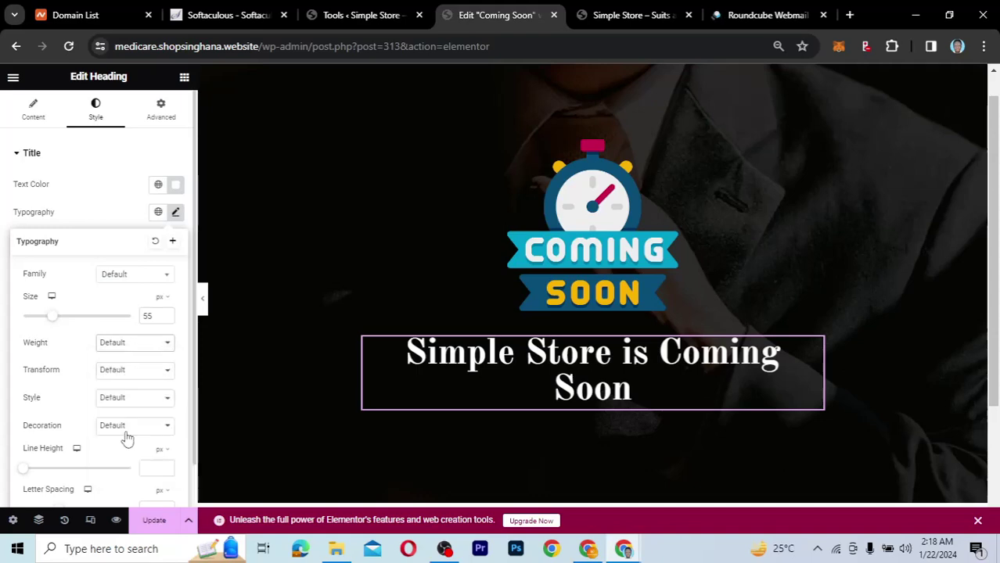
left_click(137, 349)
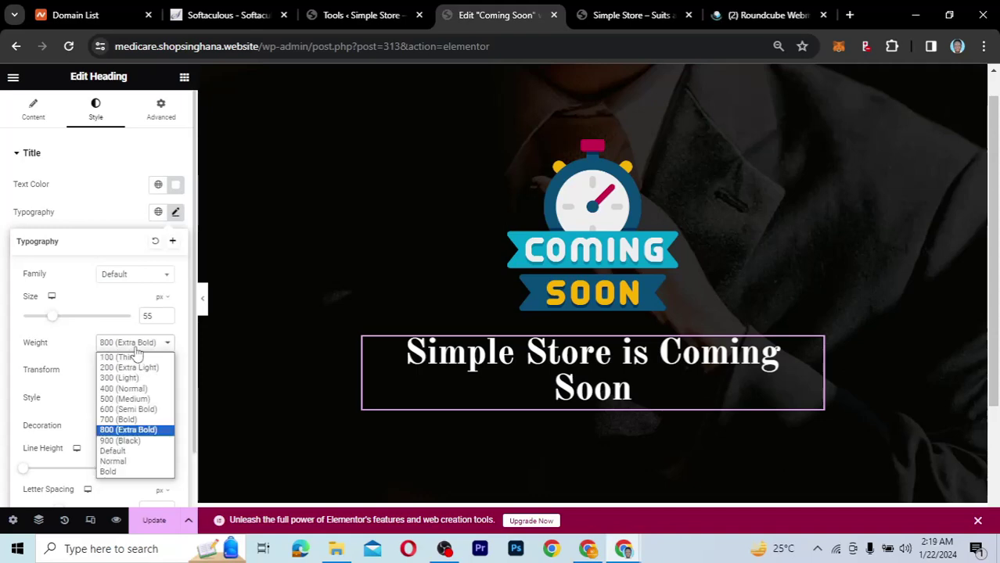
left_click(125, 441)
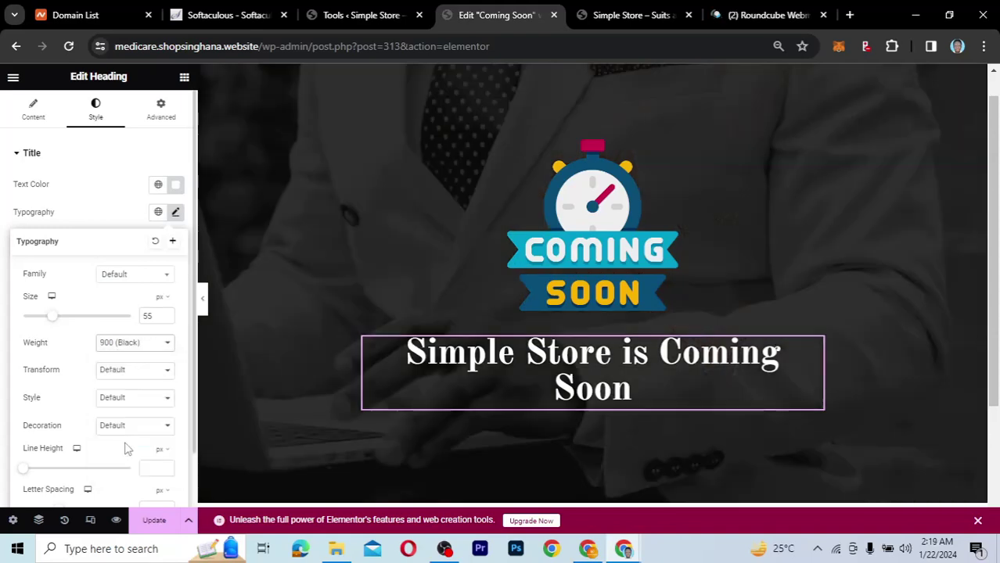
left_click(143, 344)
left_click(121, 453)
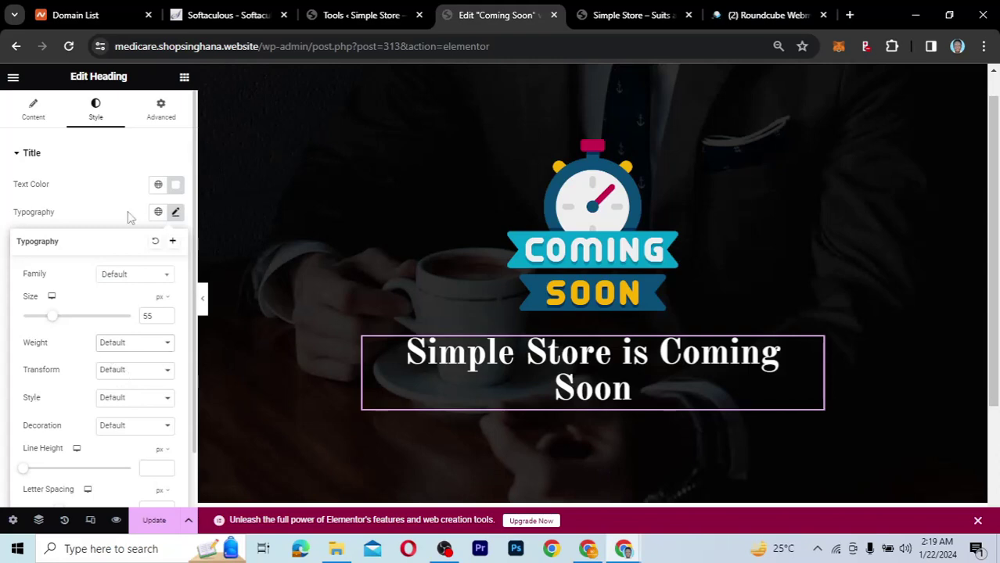
left_click(120, 217)
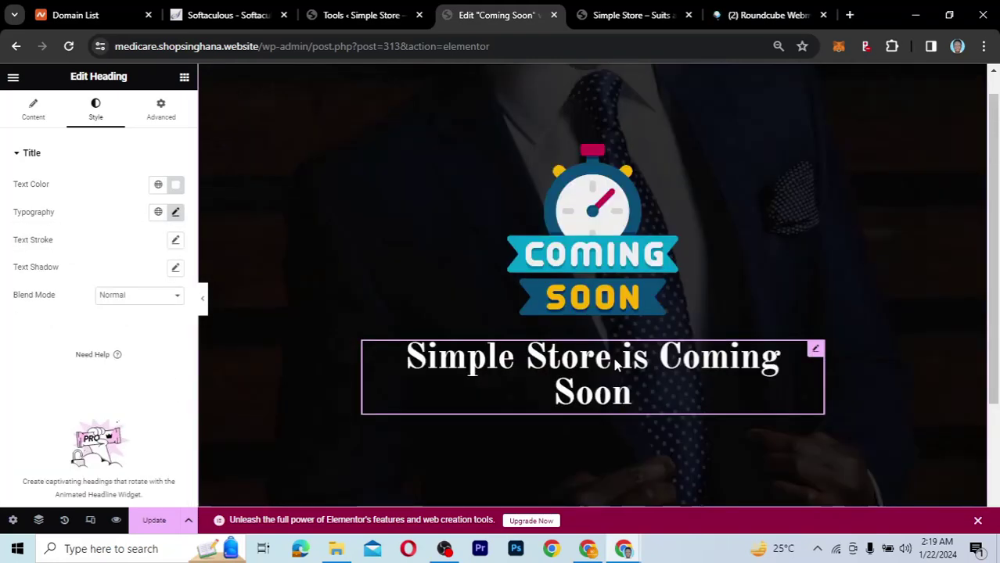
Find the Social Icons widget with the search term "social" and place it below the heading
scroll(614, 364, "down", 2)
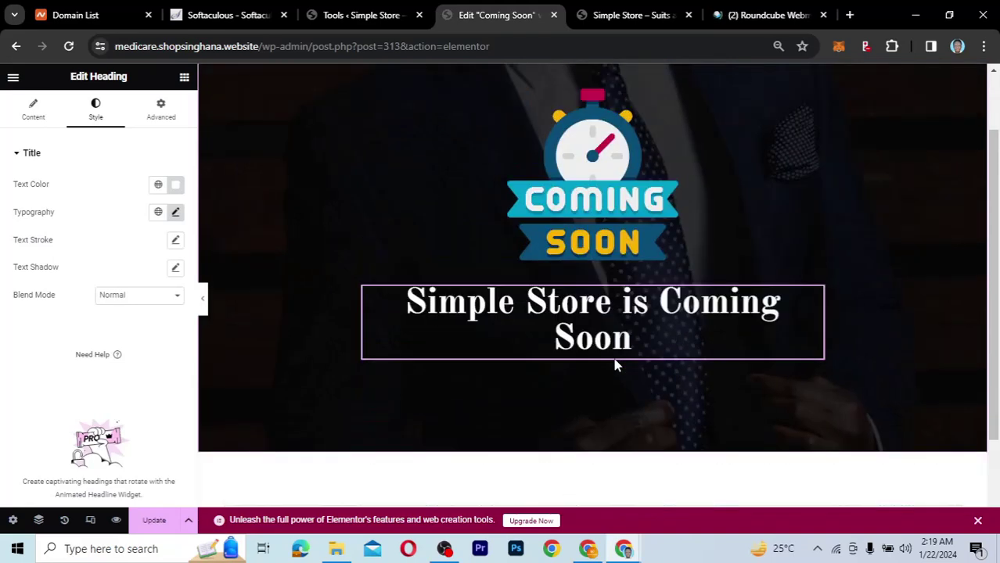
scroll(614, 363, "up", 1)
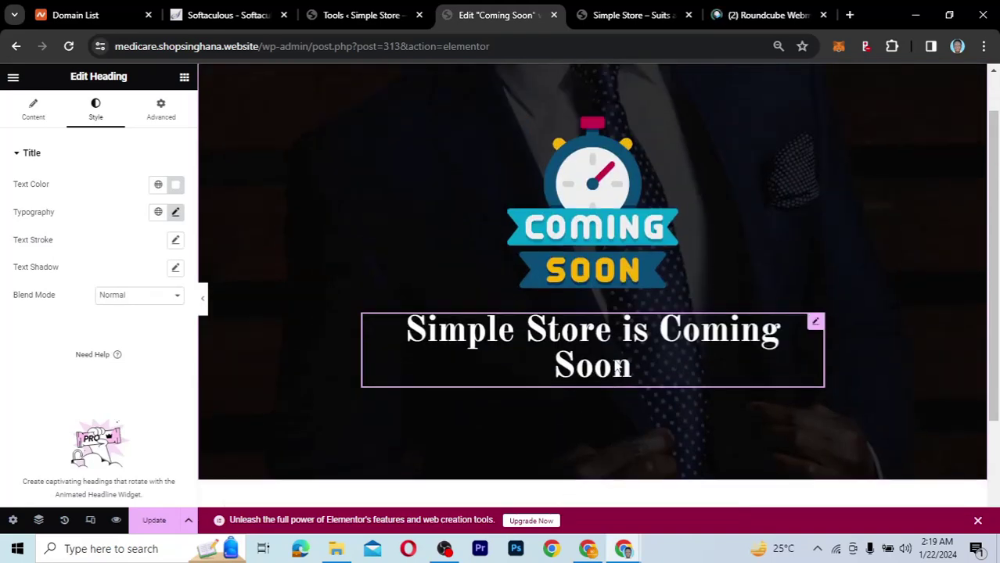
left_click(184, 78)
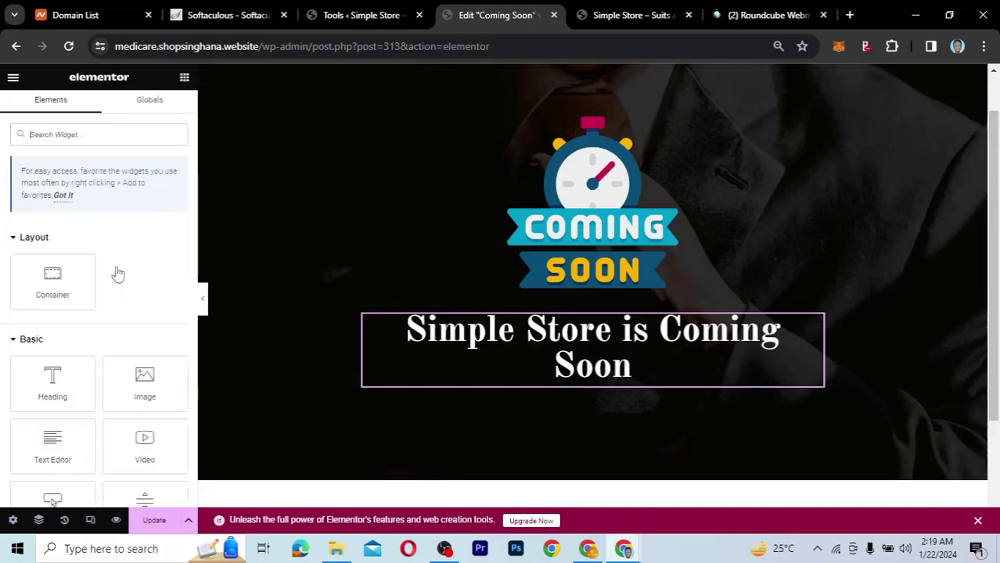
scroll(113, 280, "down", 3)
scroll(114, 217, "up", 3)
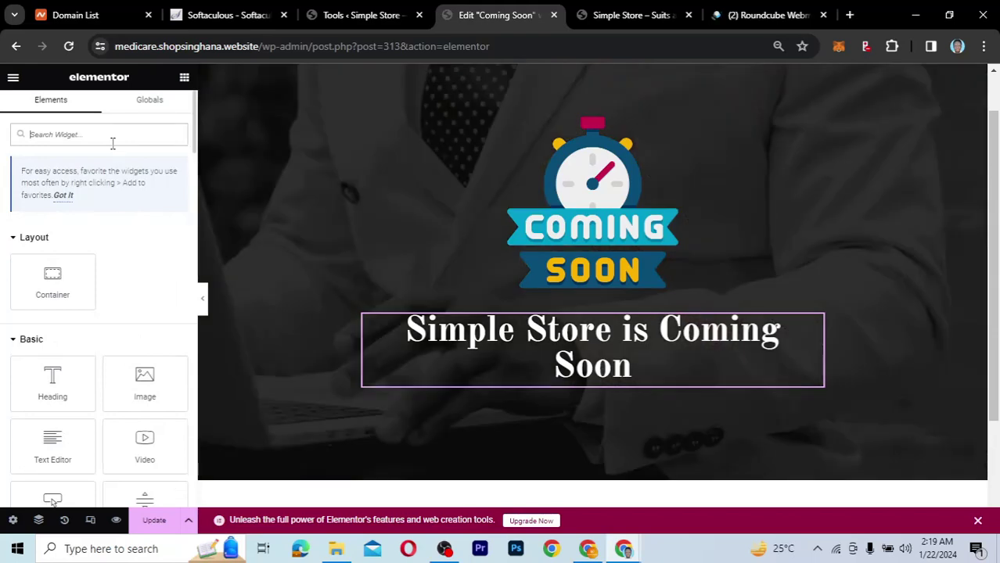
type("social")
left_click_drag(53, 246, 584, 392)
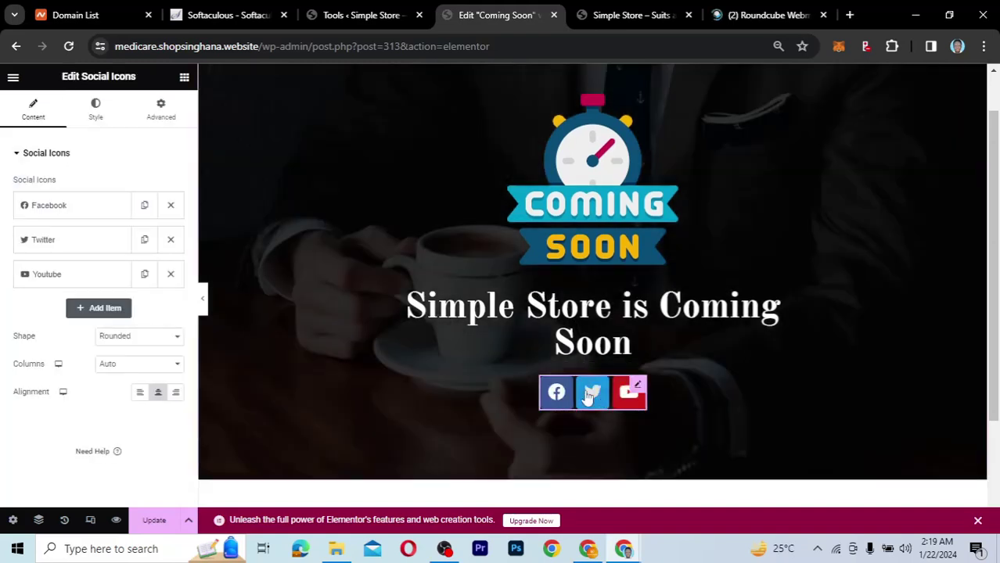
Give the social icons a Custom colour with white as primary and black (#000000) as secondary
left_click(96, 111)
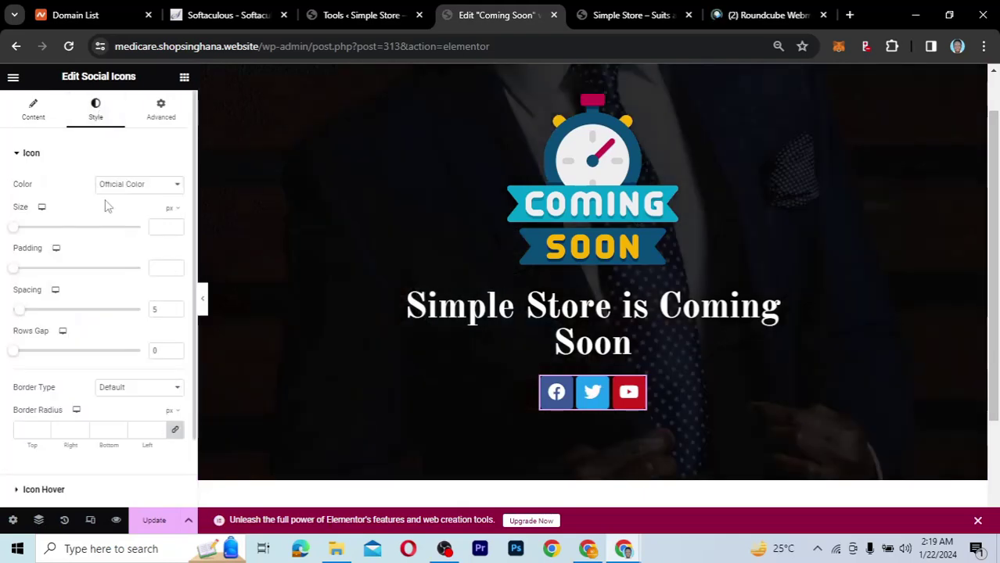
left_click(131, 191)
left_click(123, 210)
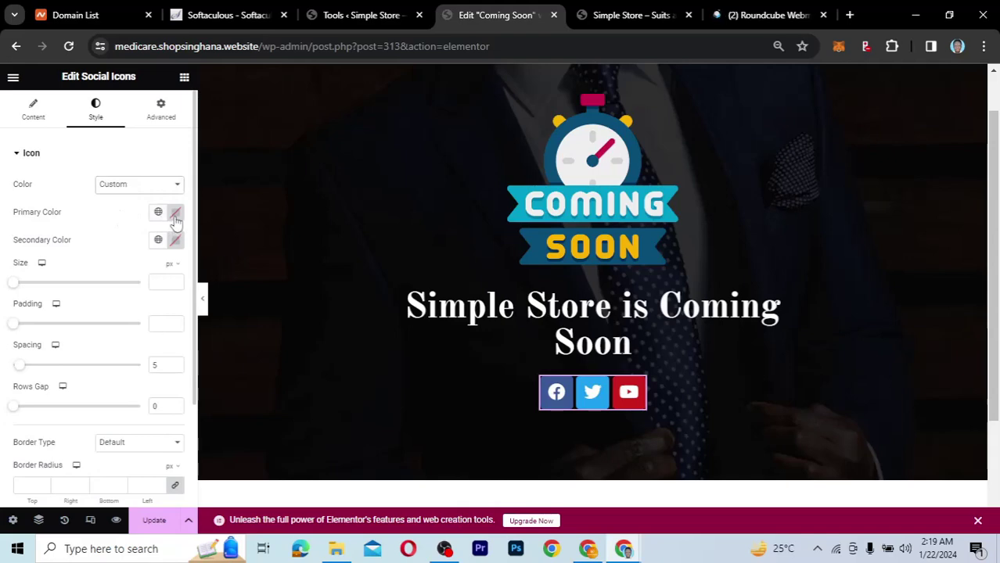
left_click(176, 213)
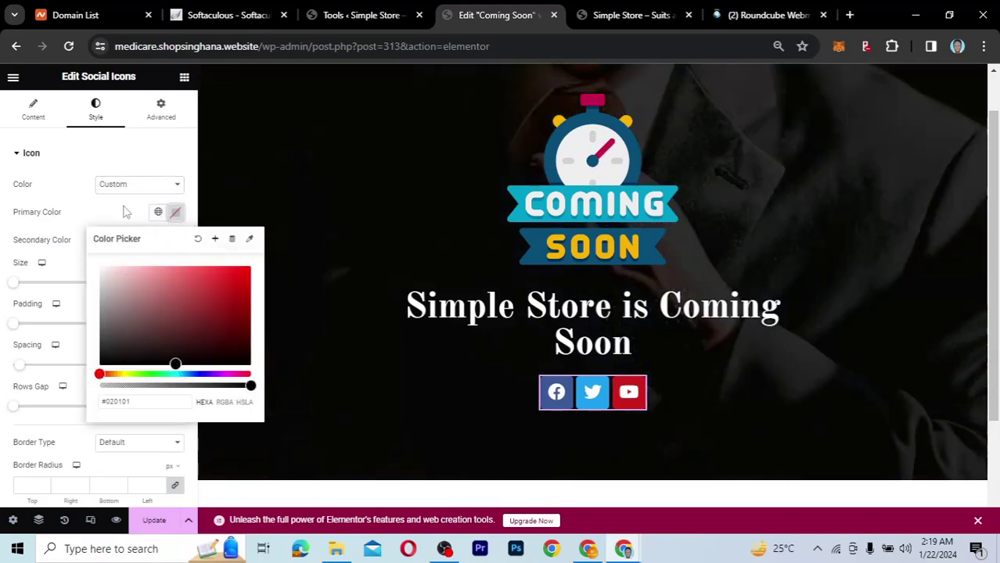
left_click(175, 240)
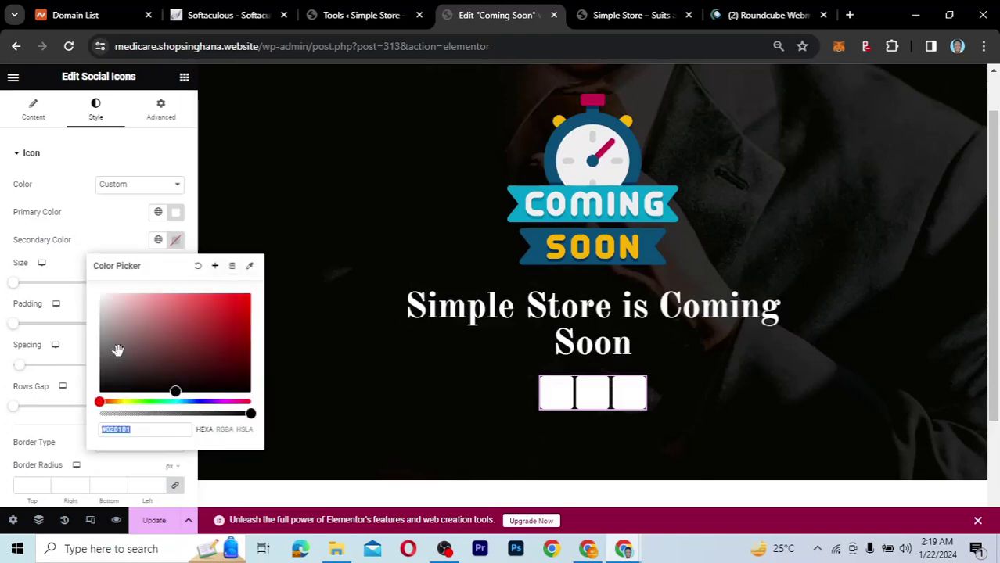
left_click_drag(75, 432, 78, 429)
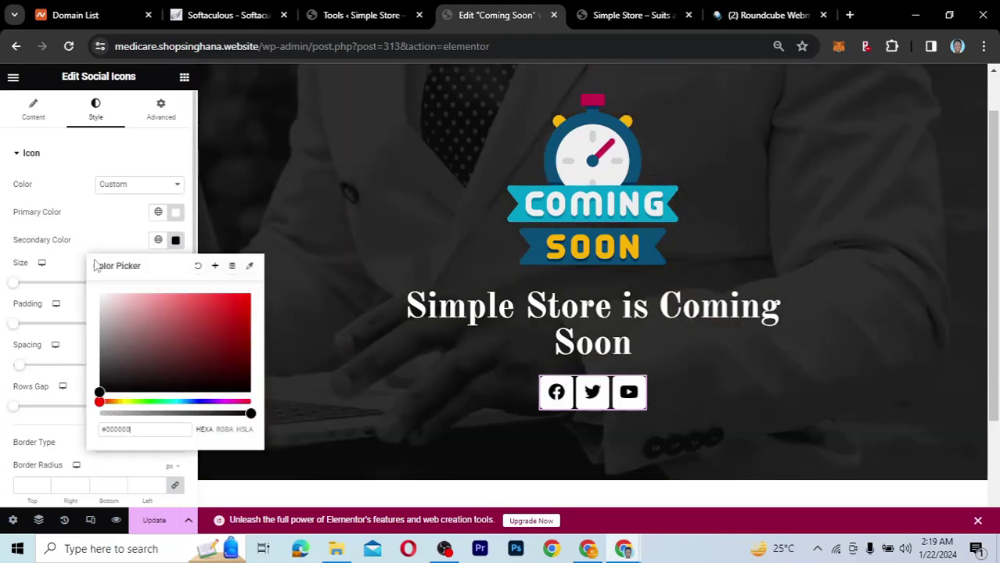
left_click(89, 182)
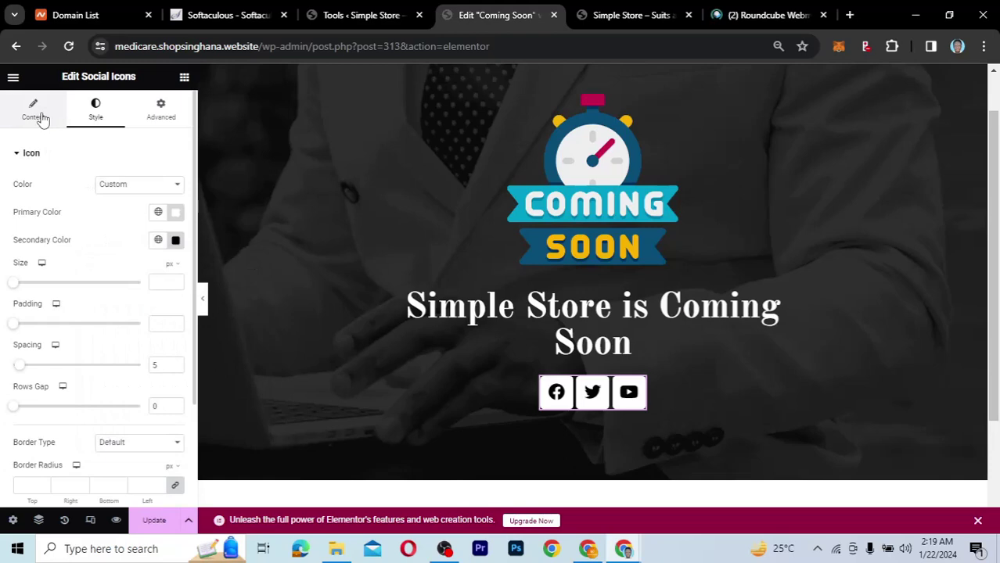
Change the shape of the social icons to Circle
left_click(40, 114)
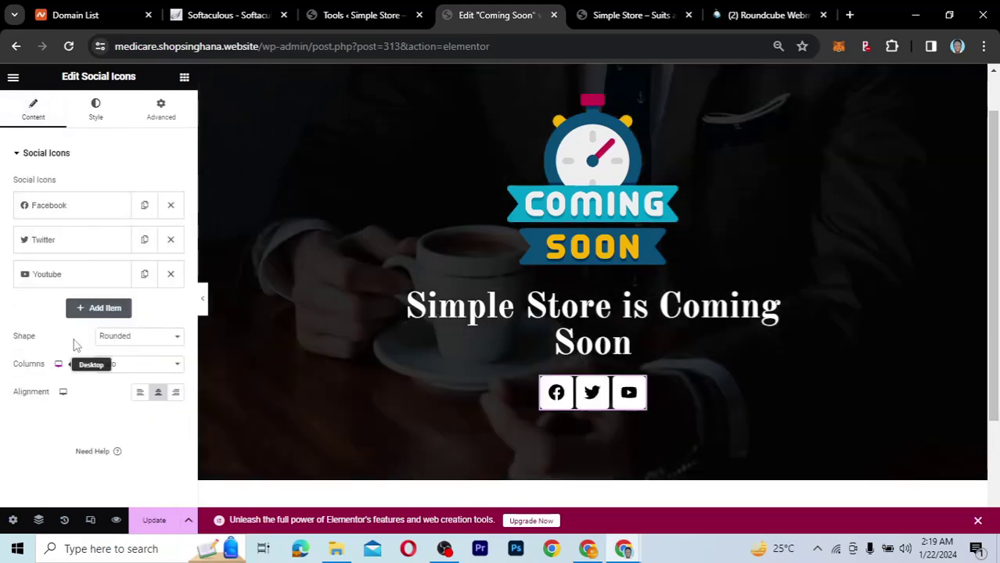
left_click(133, 336)
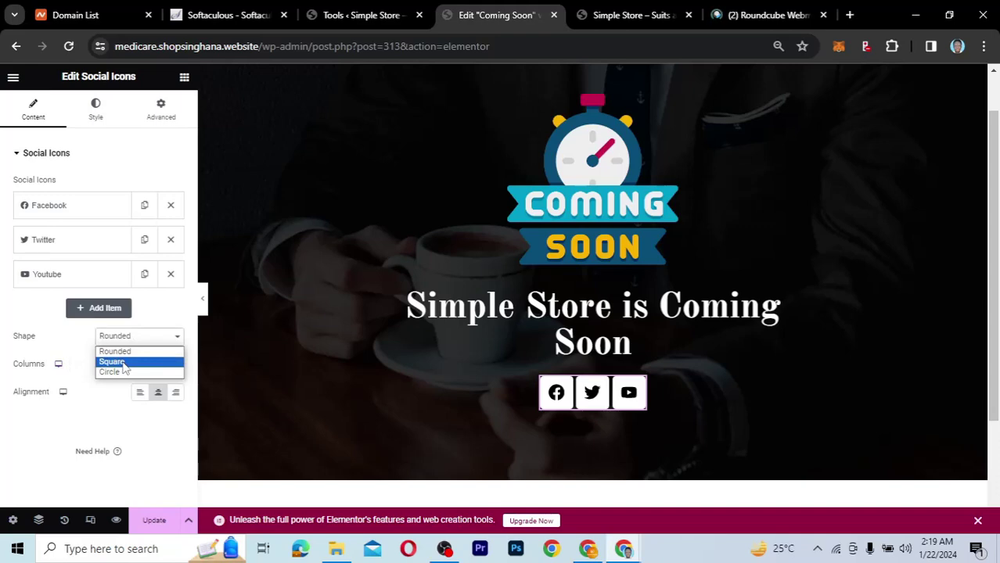
left_click(122, 372)
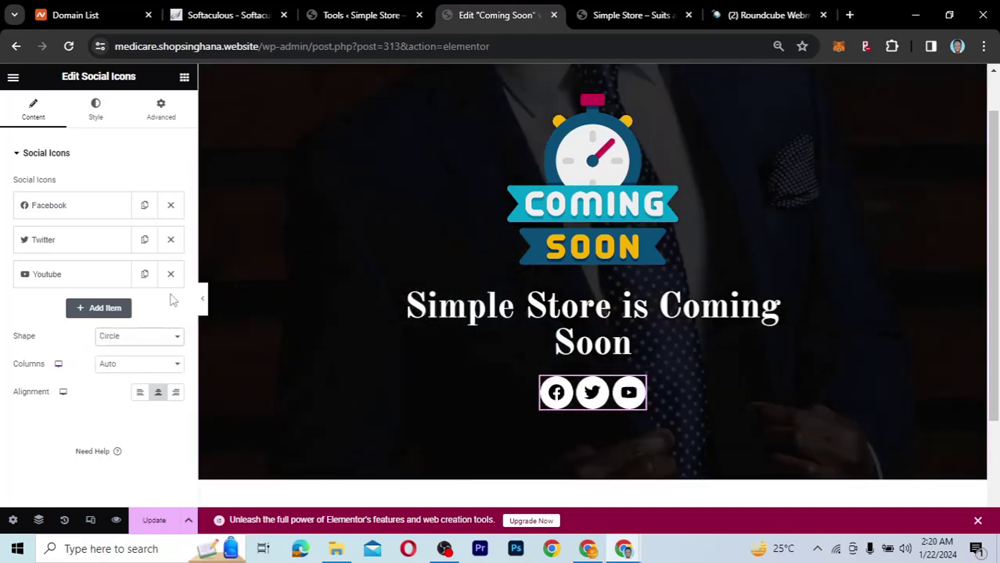
Inspect the Facebook icon's link and colour options and look over the page layout in the preview
left_click(67, 205)
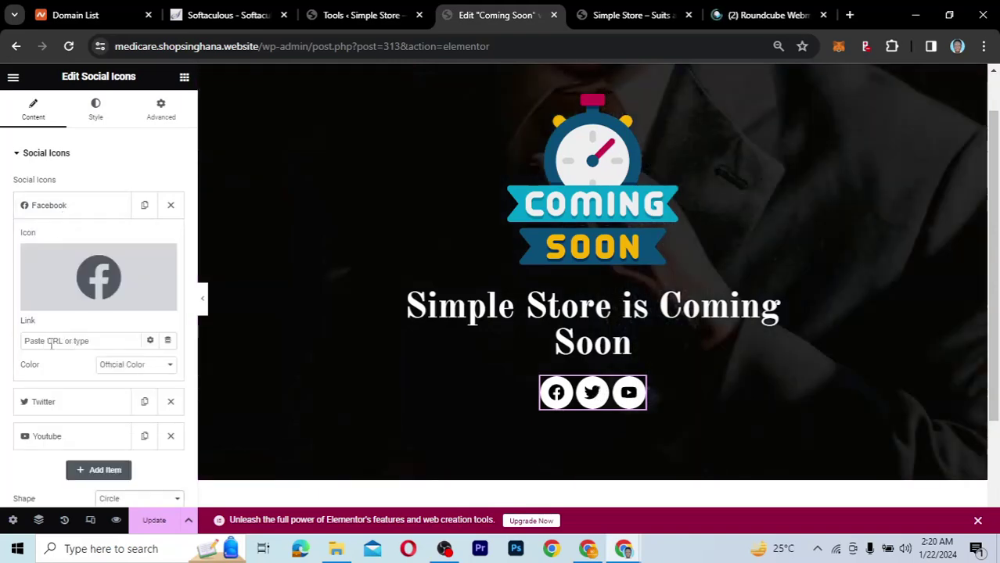
left_click(84, 205)
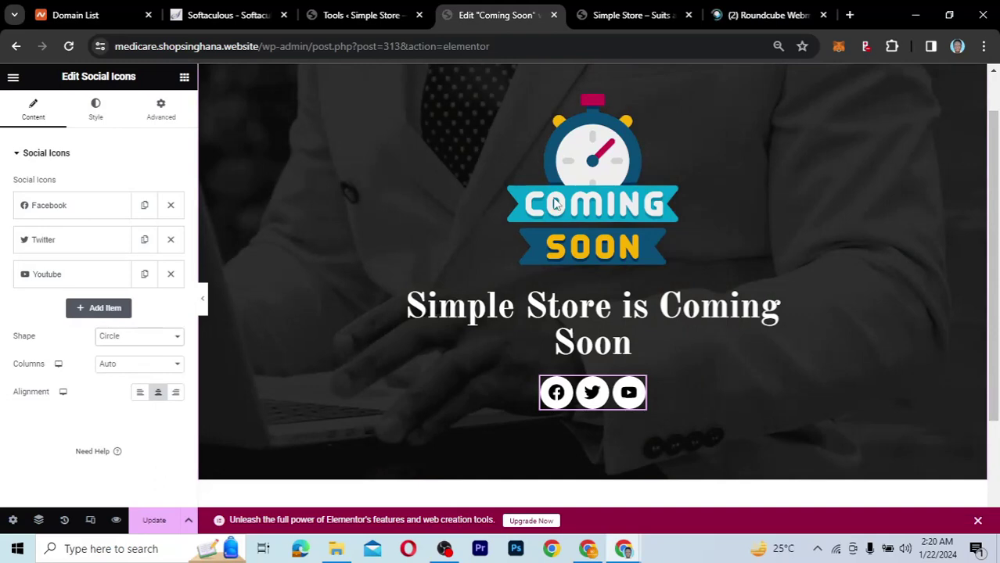
scroll(753, 262, "up", 1)
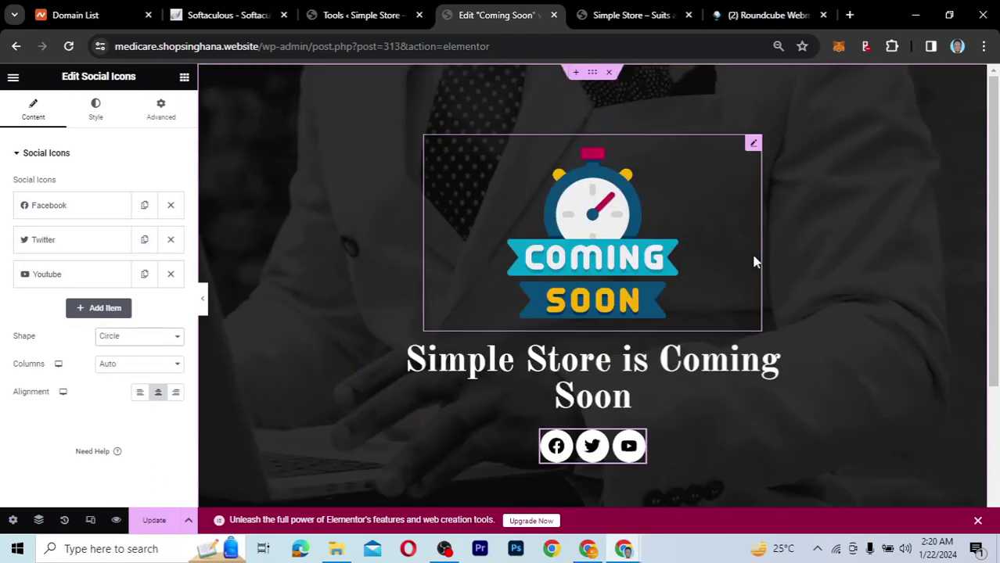
scroll(737, 371, "down", 3)
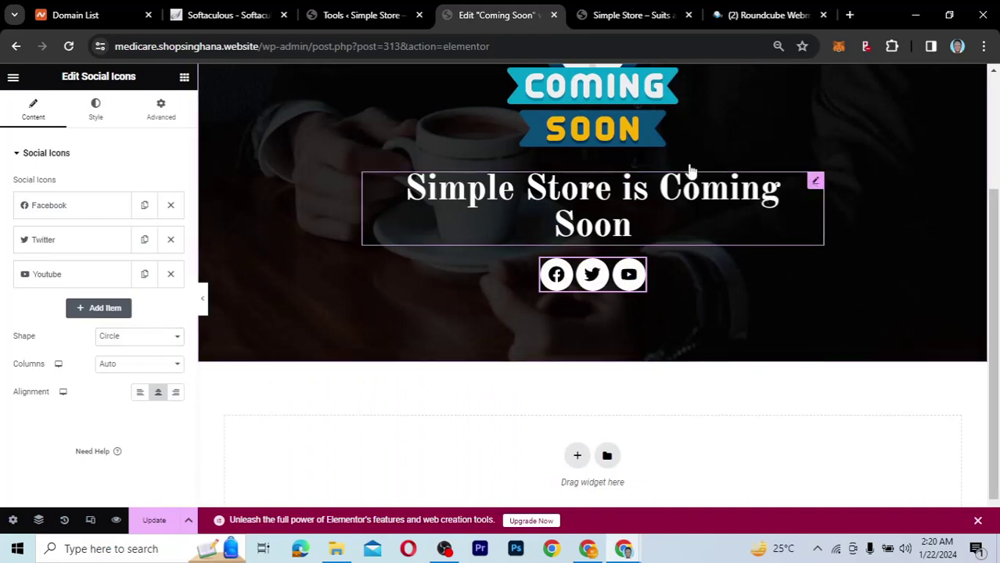
Set the font size of the "Simple Store is Coming Soon" heading to 43 px for the desktop layout
left_click(532, 176)
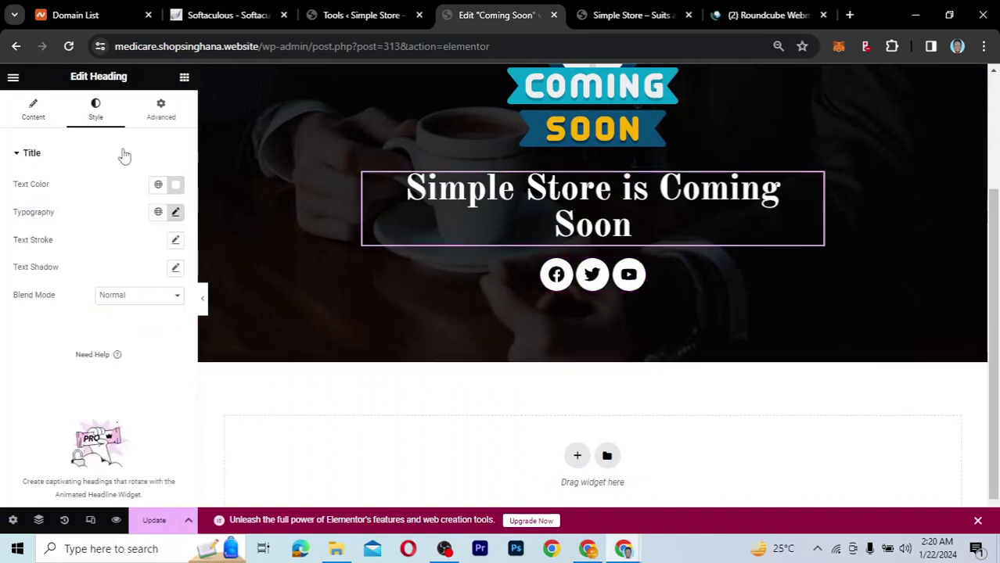
left_click(175, 213)
left_click_drag(60, 318, 47, 319)
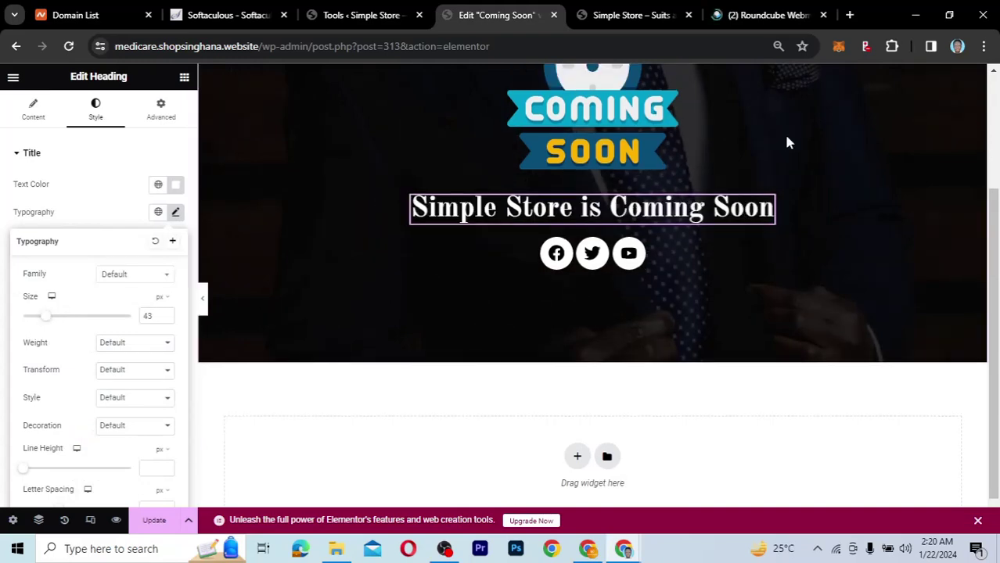
scroll(787, 142, "up", 2)
scroll(821, 210, "up", 1)
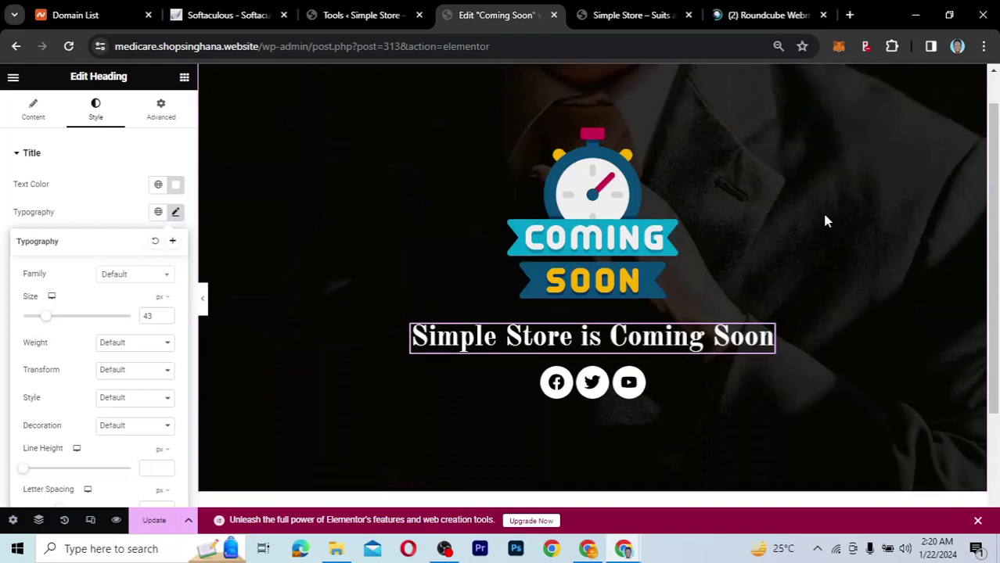
scroll(822, 211, "up", 1)
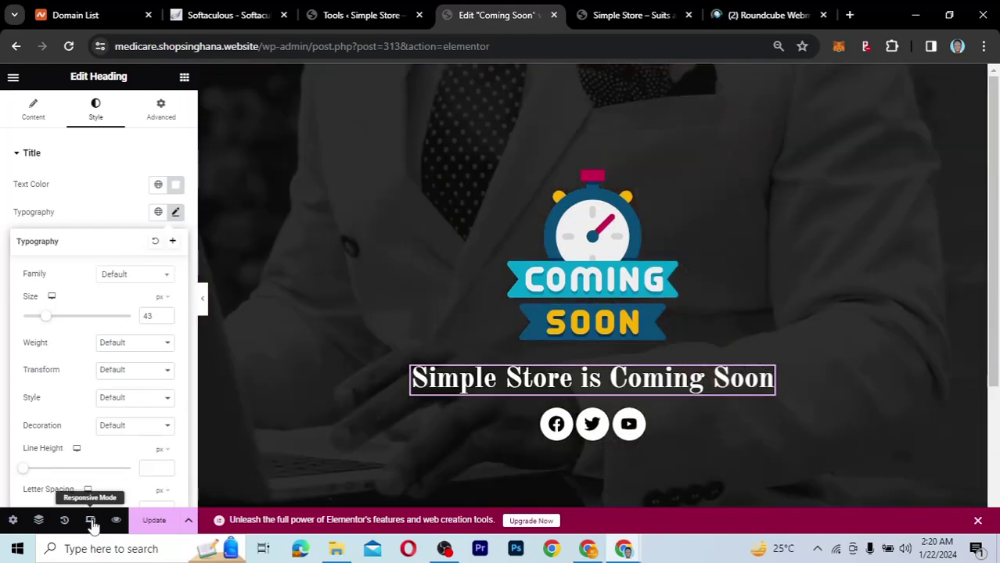
Check the tablet and mobile portrait layouts and set the heading's mobile font size to 33 px
left_click(91, 522)
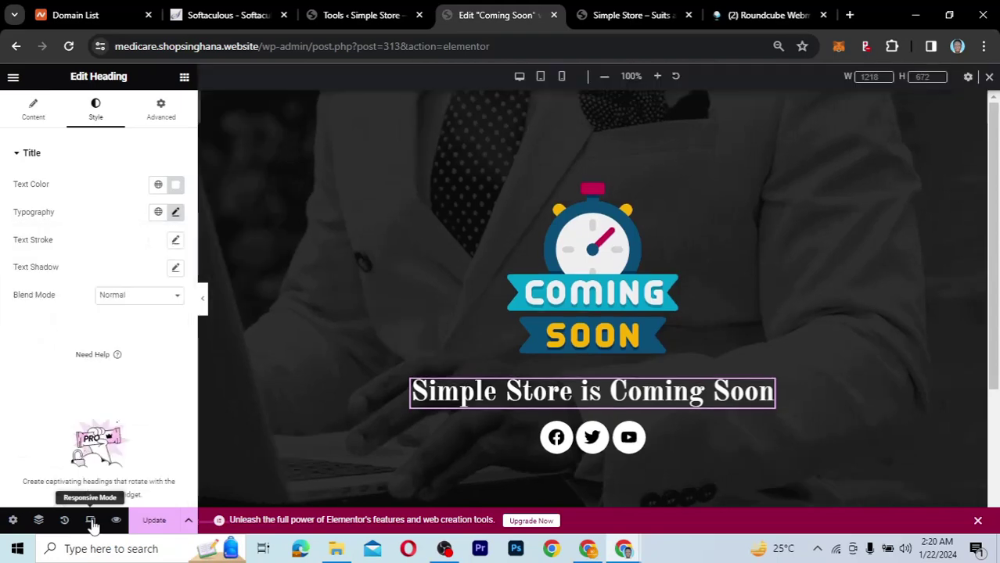
left_click(539, 78)
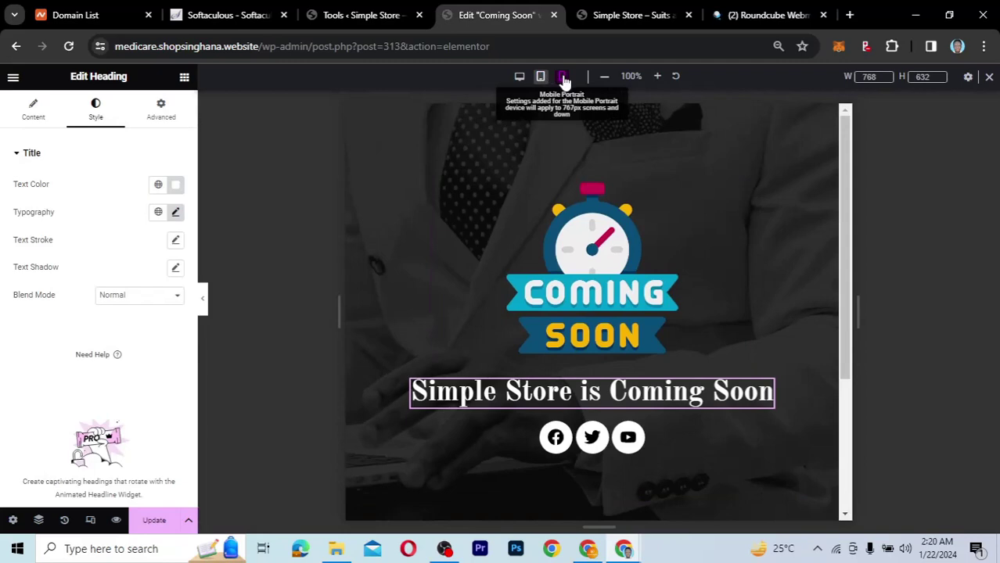
left_click(562, 79)
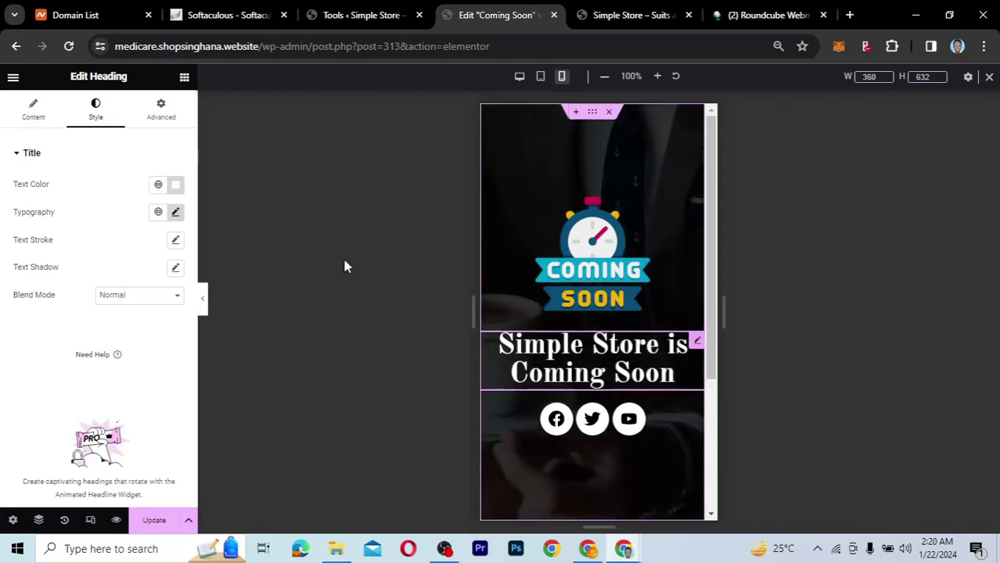
left_click(174, 213)
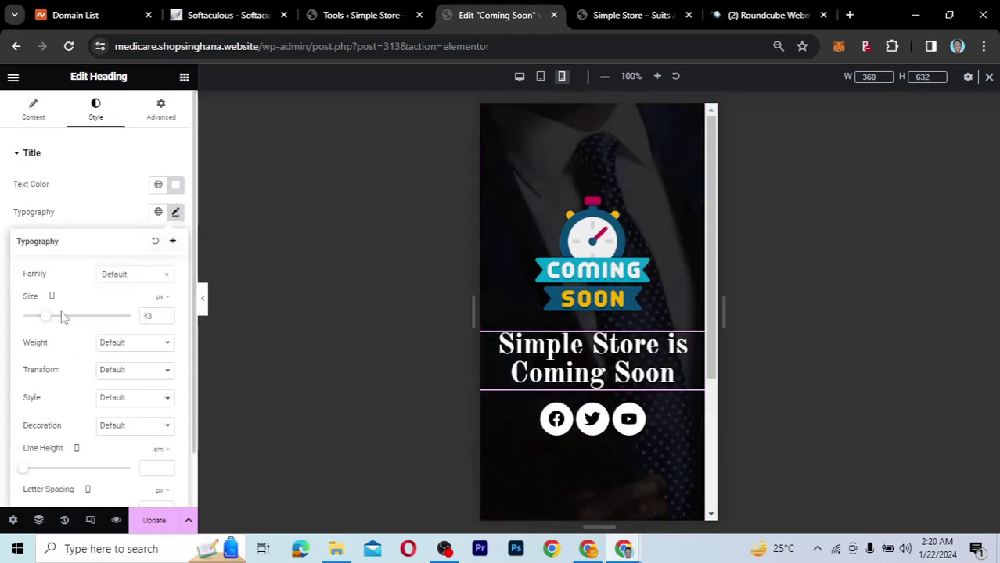
left_click_drag(46, 321, 42, 321)
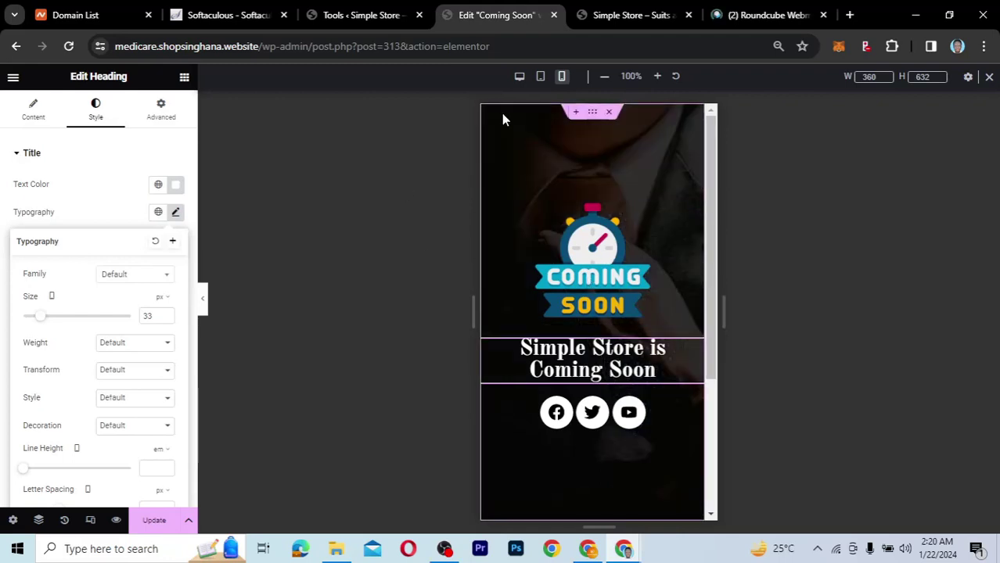
Return to the desktop layout, update the Coming Soon template and close its editor
left_click(519, 76)
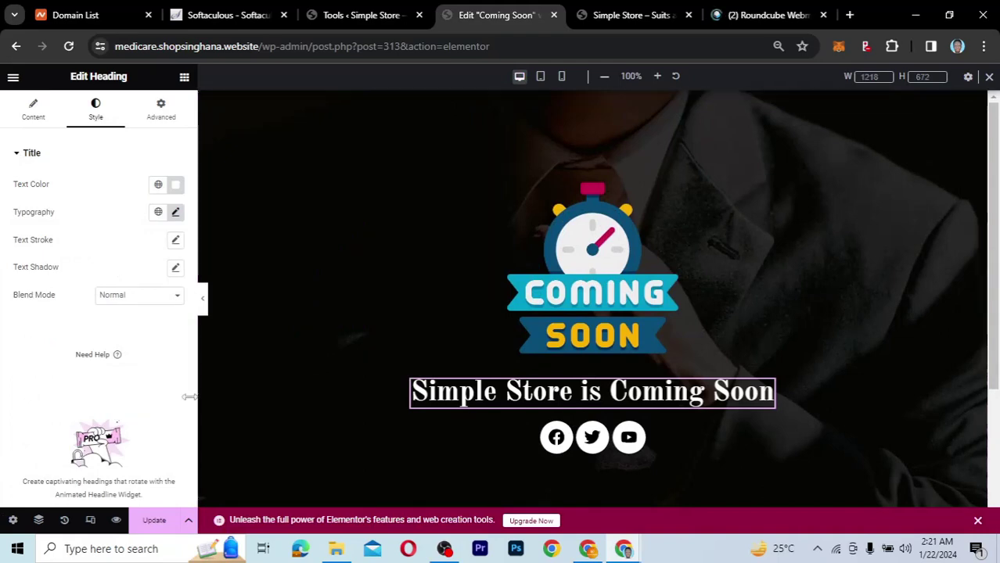
left_click(152, 523)
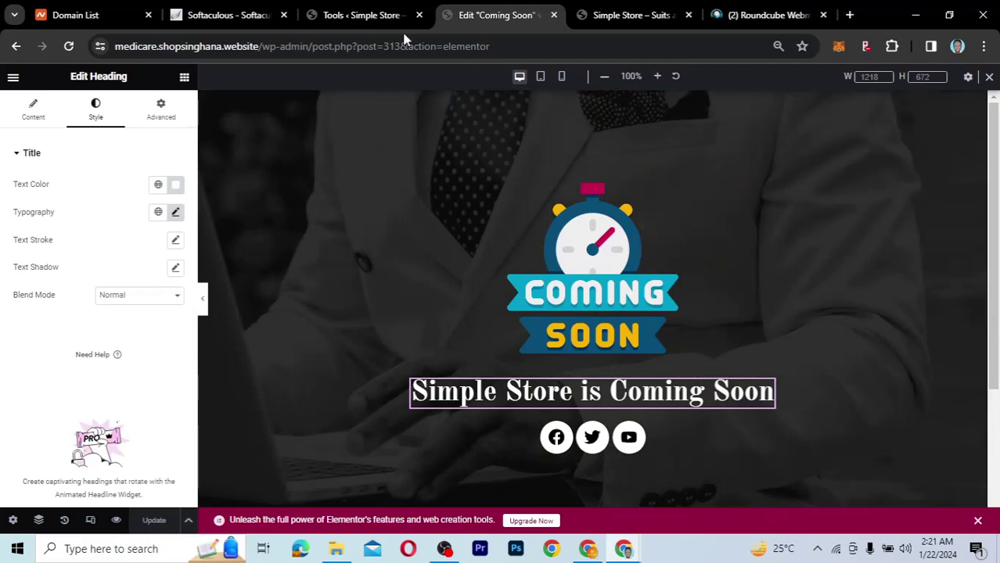
left_click(554, 16)
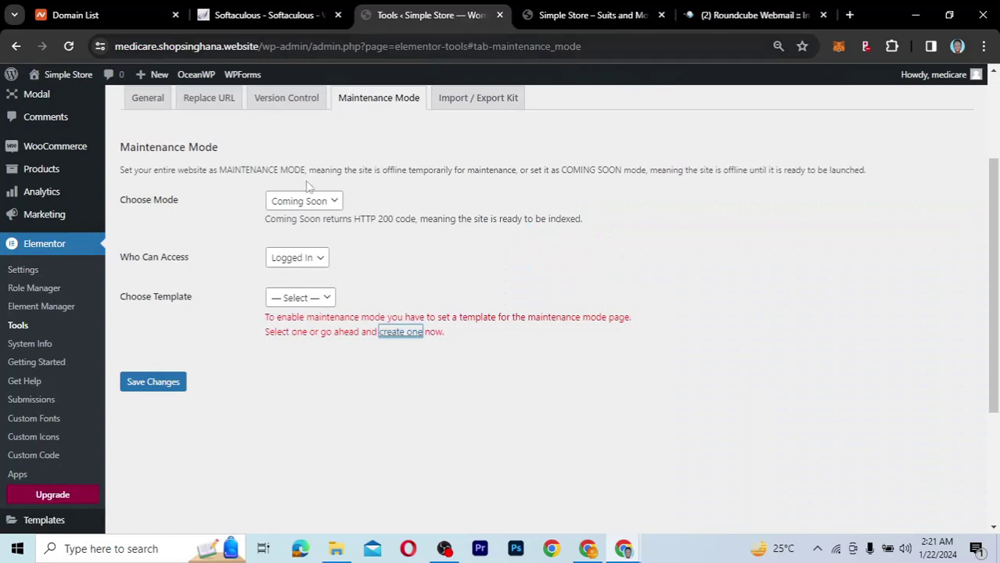
Refresh the maintenance mode settings by saving them, choose Coming Soon as the template and save the changes
left_click(329, 300)
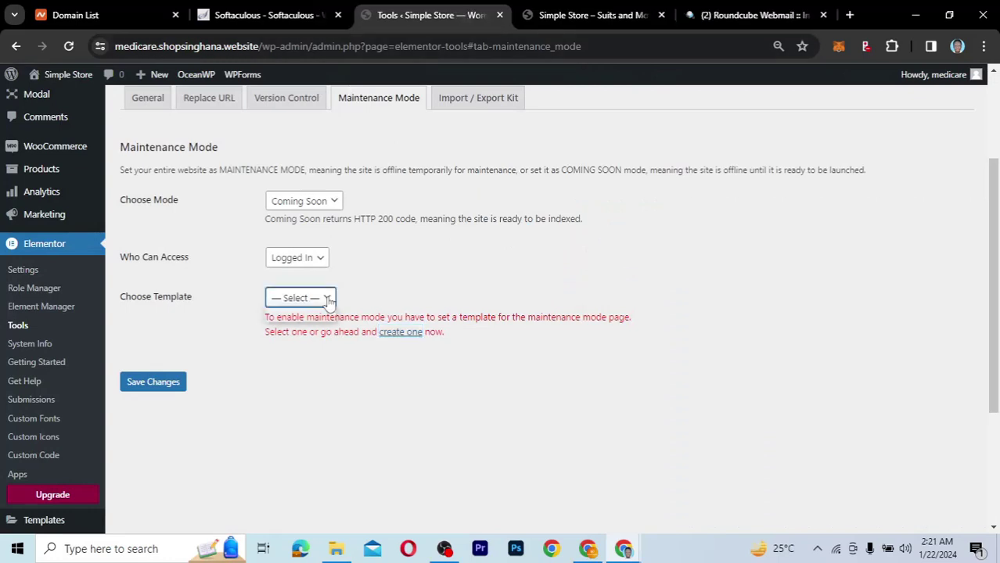
left_click(157, 383)
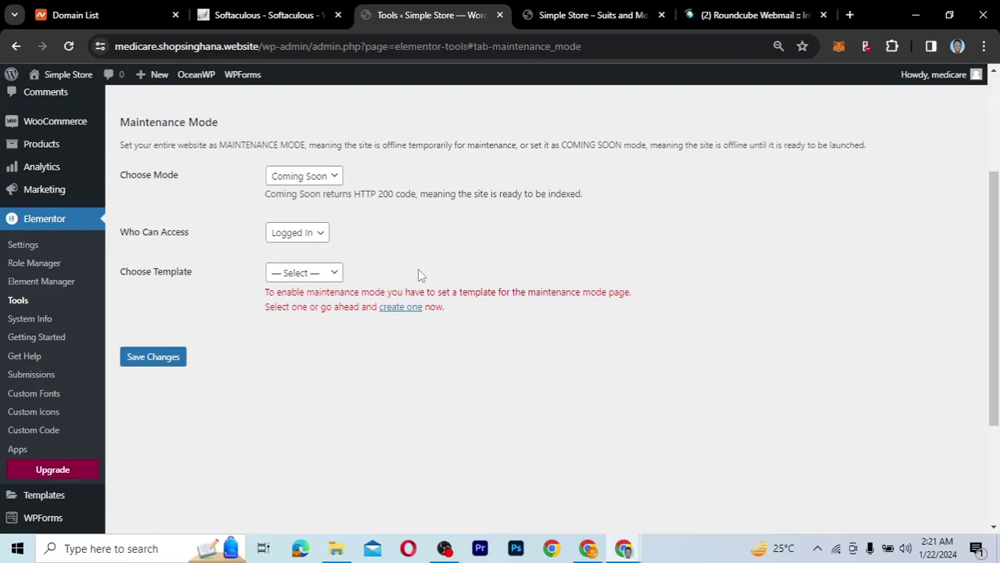
left_click(336, 274)
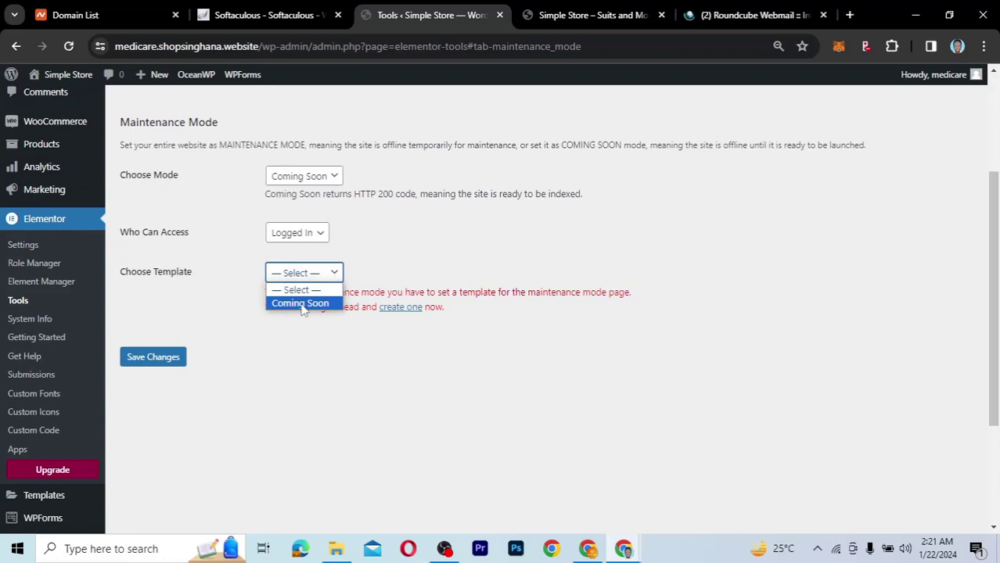
left_click(302, 305)
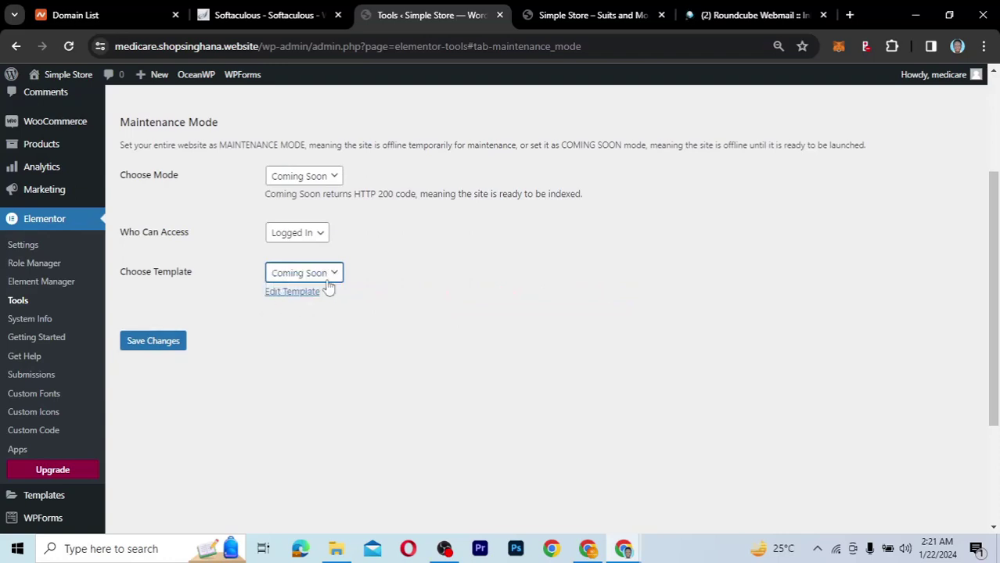
left_click(159, 344)
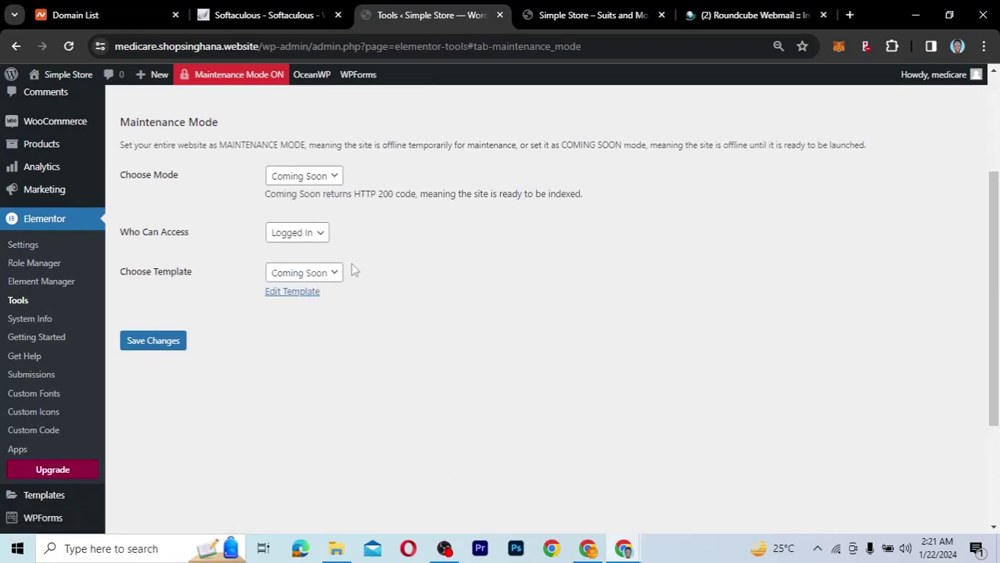
Switch to the incognito browser window and reload the store's homepage to check it as a logged-out visitor
mouse_move(216, 82)
mouse_move(624, 549)
left_click(723, 493)
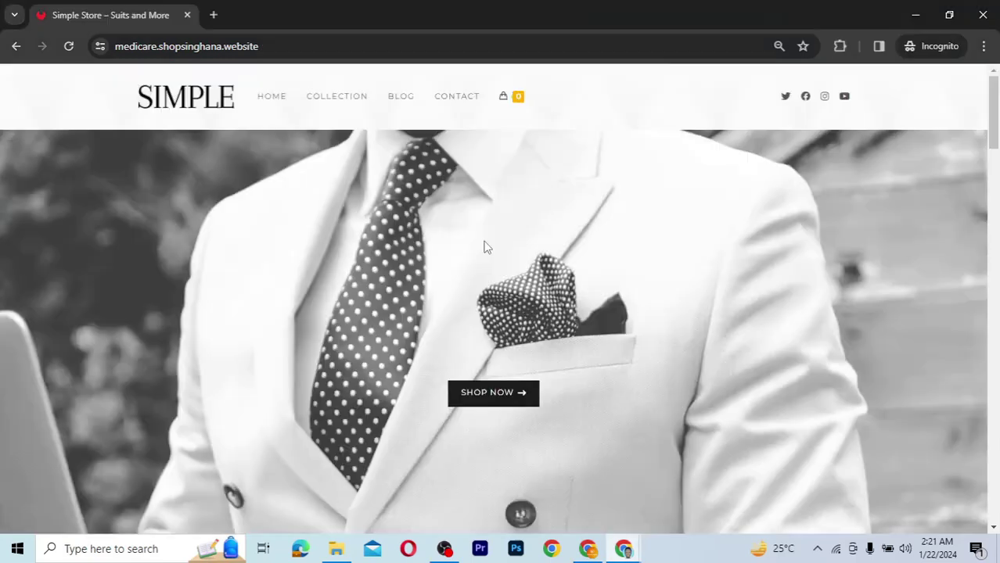
left_click(68, 48)
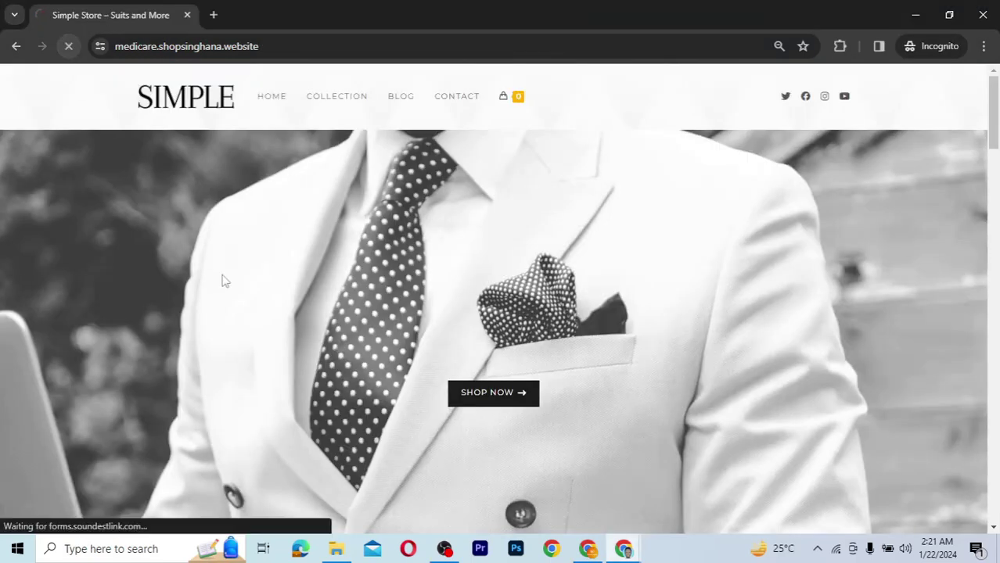